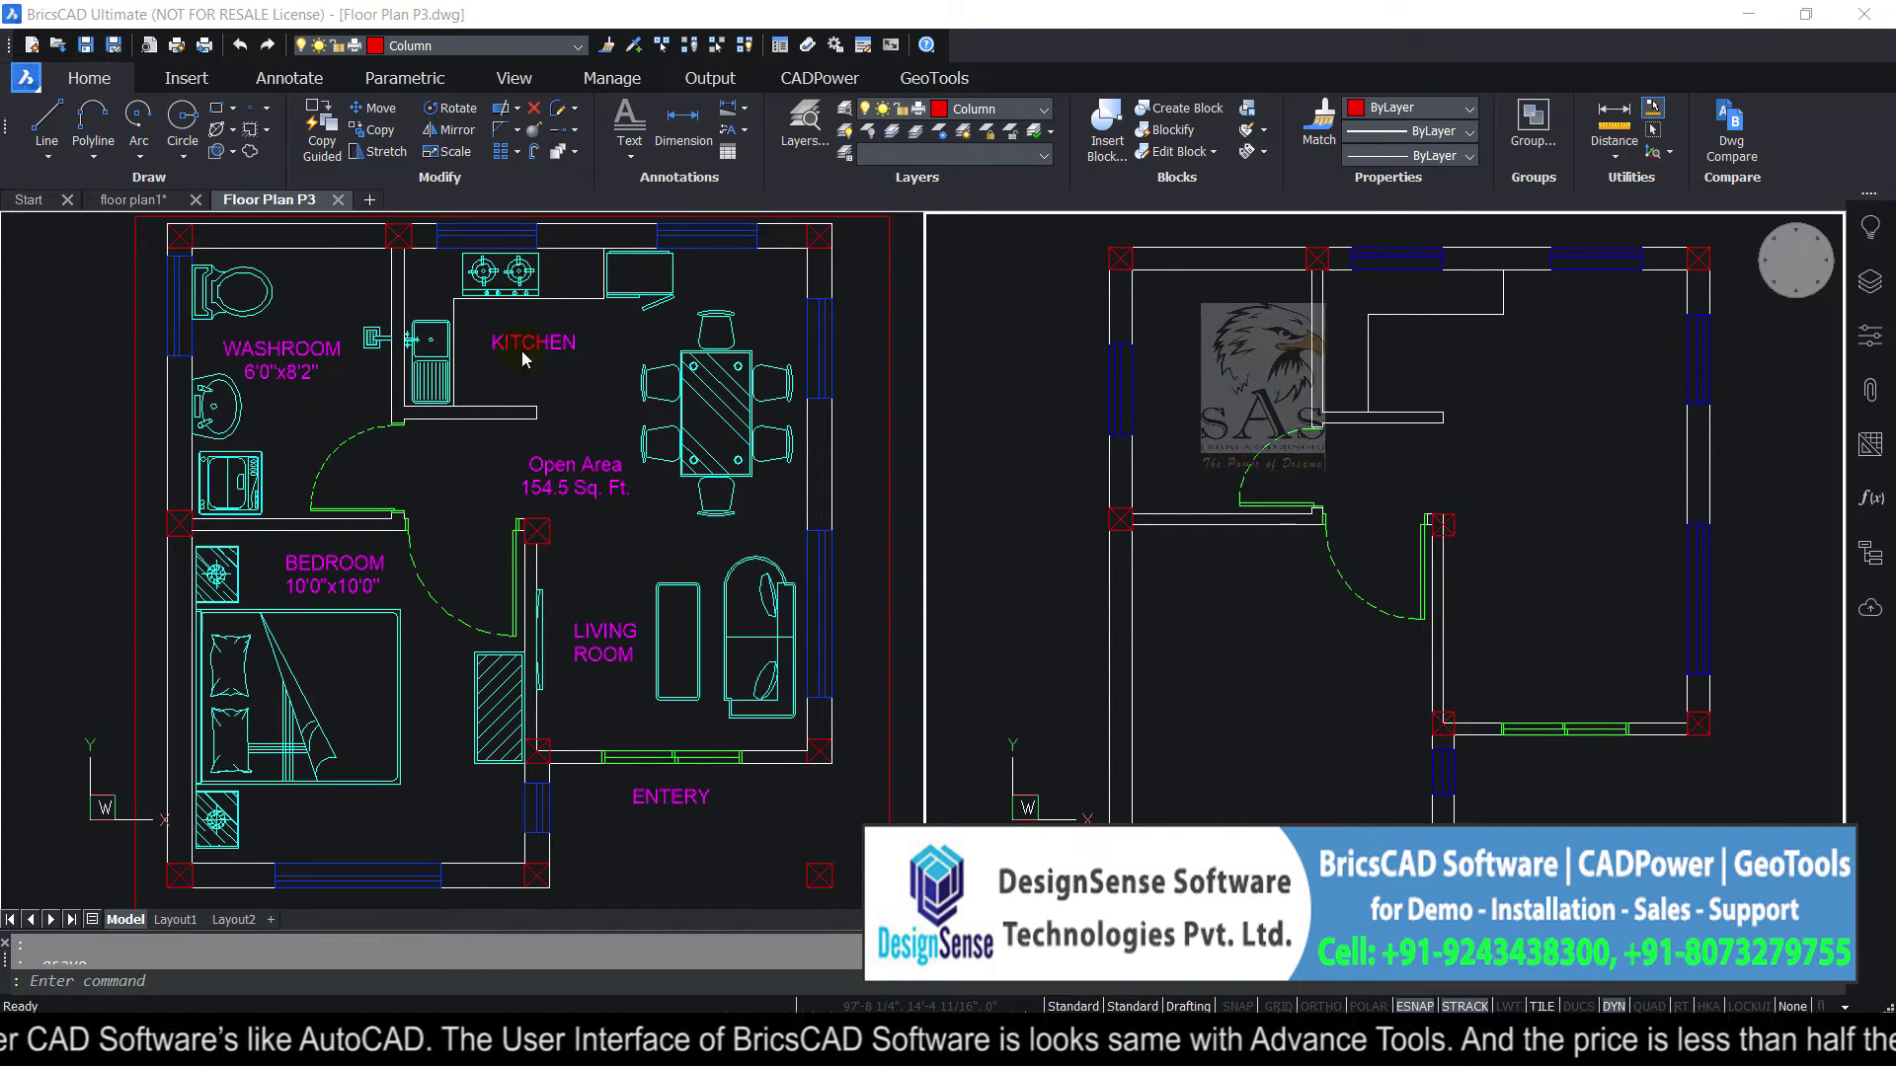
# Step: Compare floor plan1 with Floor Plan P3, then check the layer of floor plan1's washroom toilet block
pyautogui.click(145, 201)
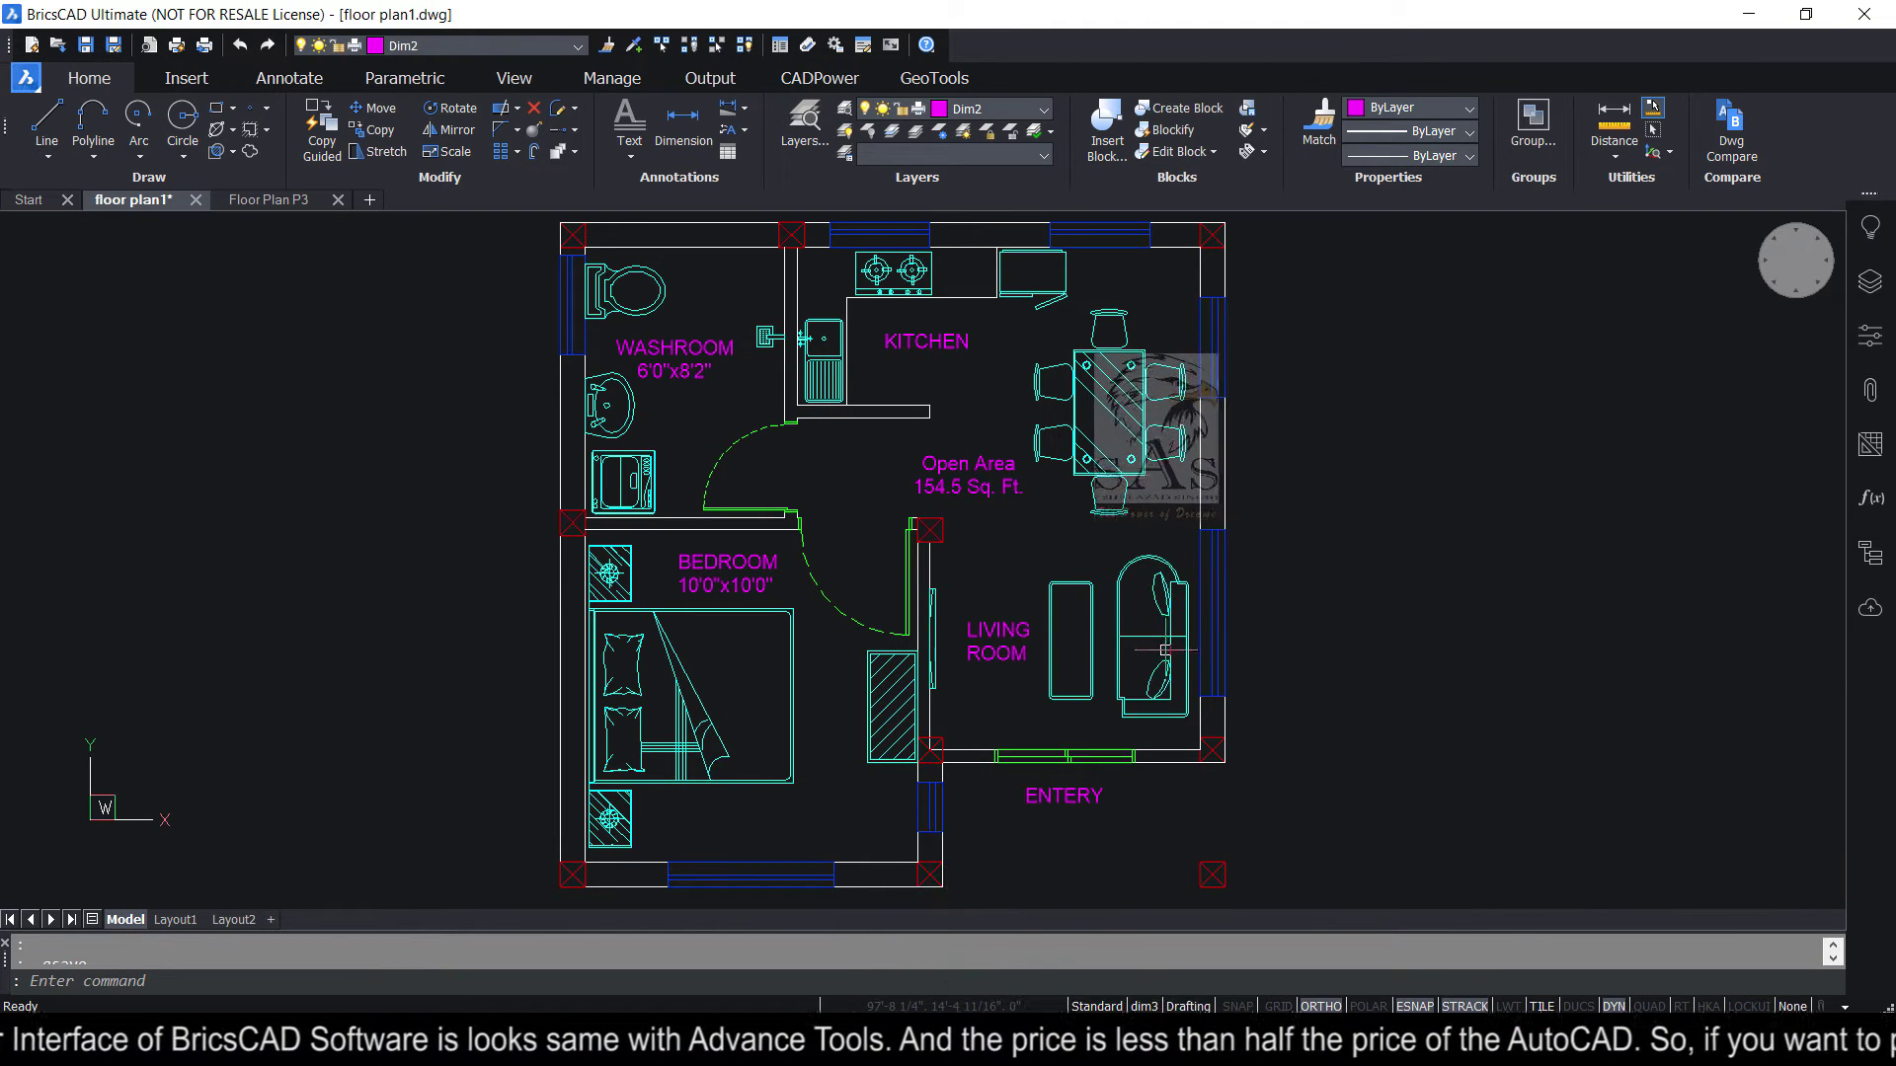
pyautogui.click(292, 204)
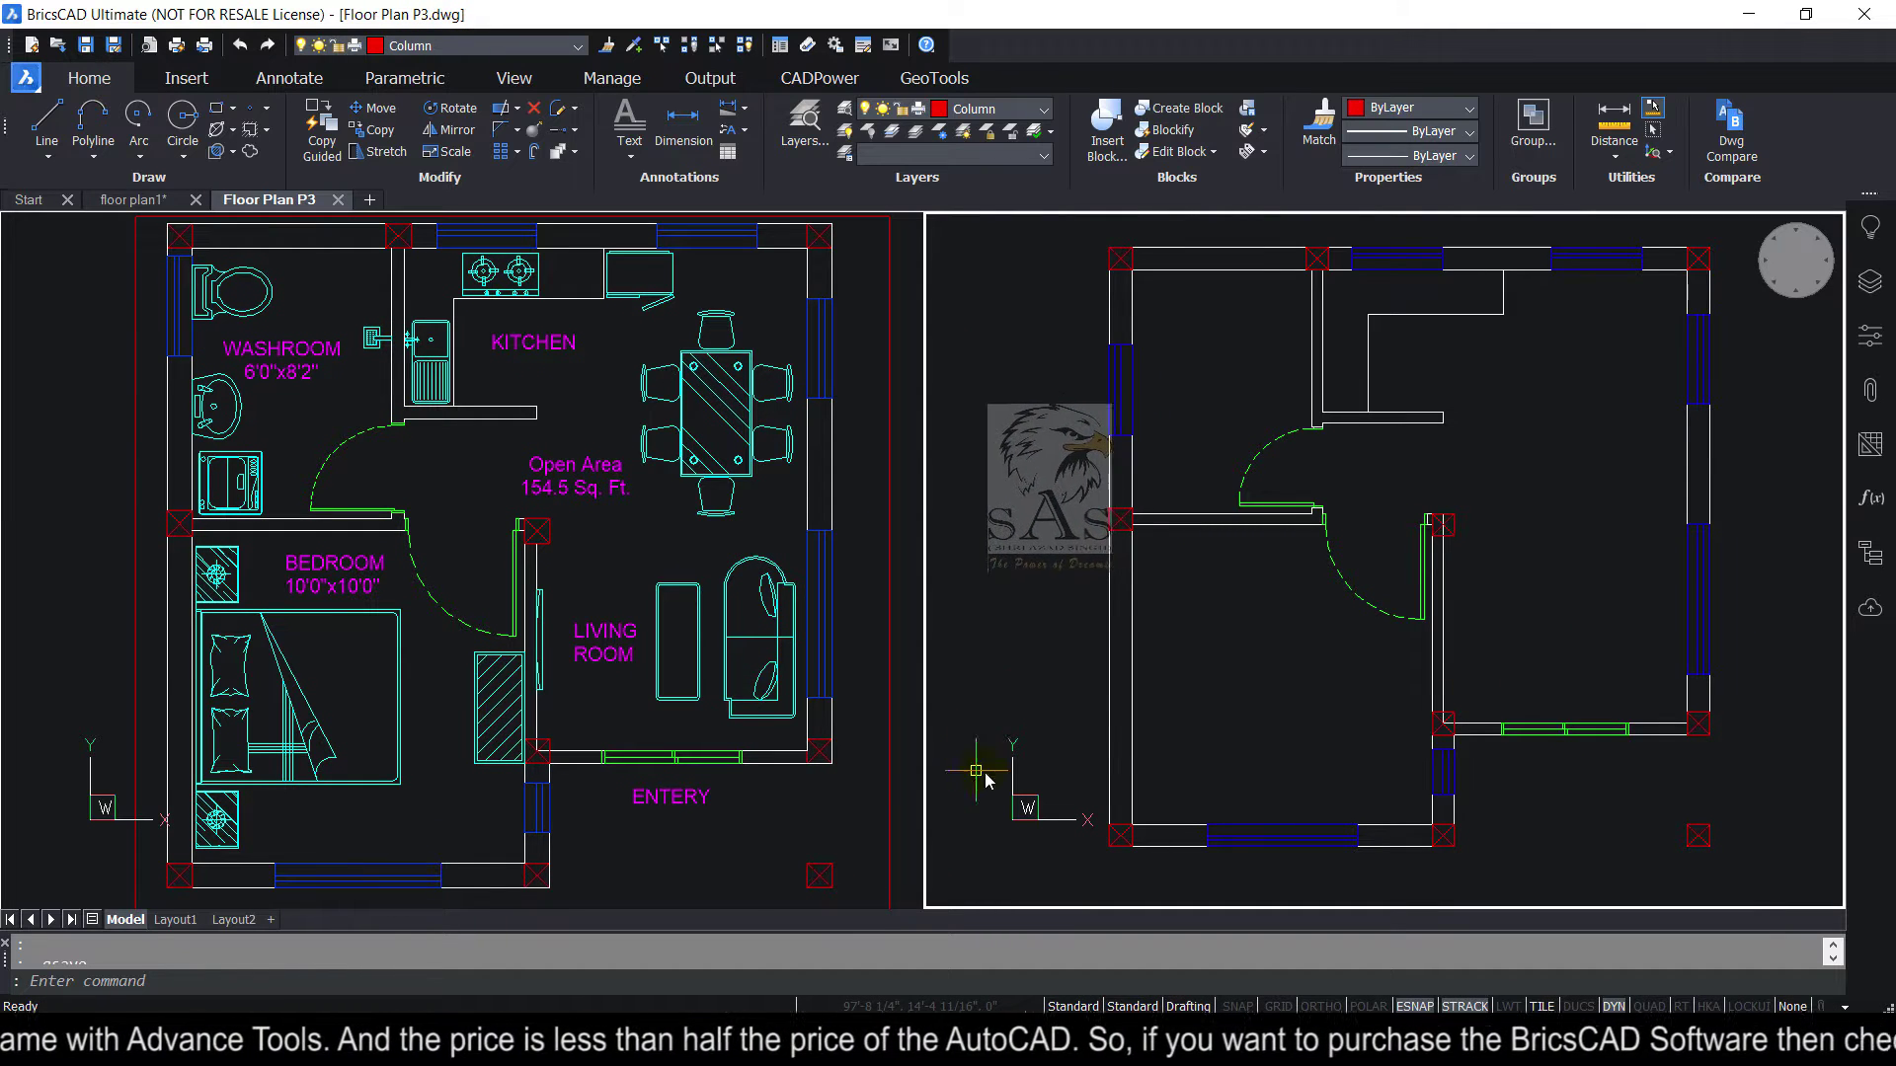
pyautogui.click(139, 203)
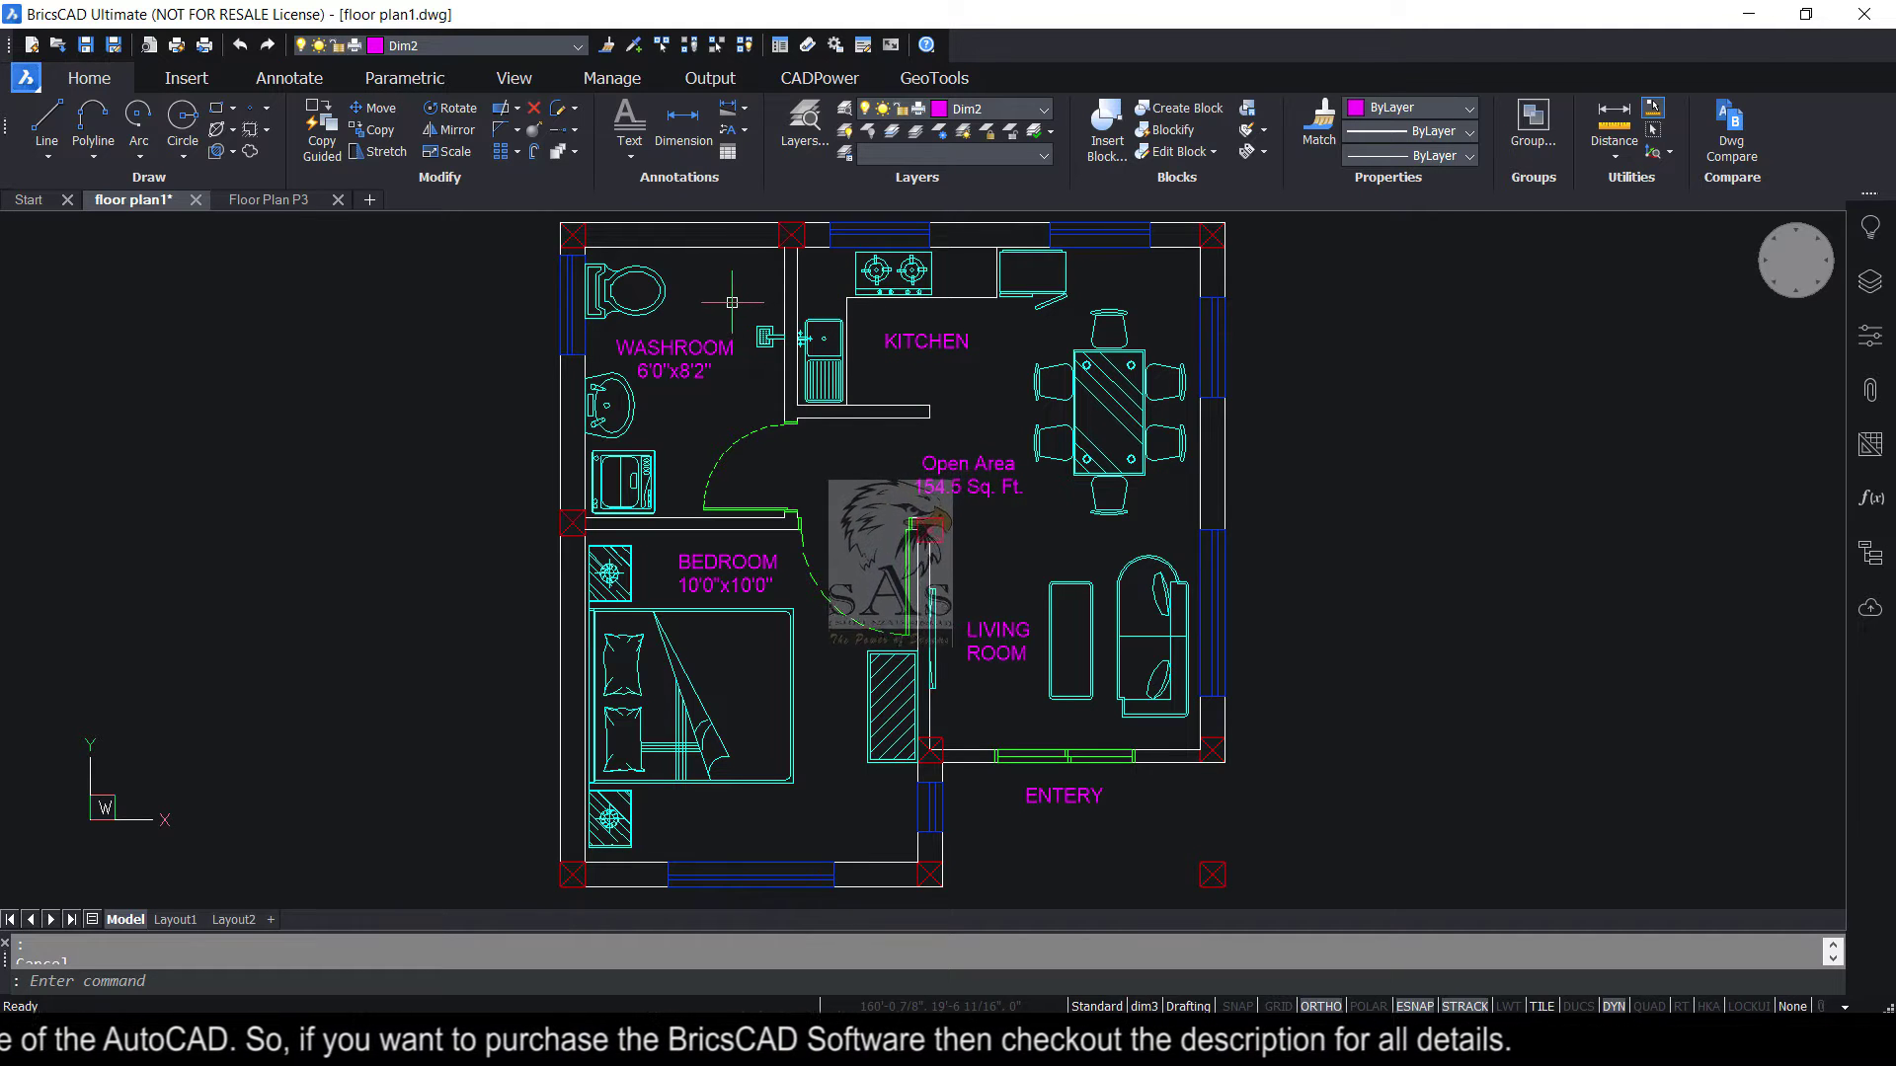
pyautogui.click(756, 233)
pyautogui.click(645, 341)
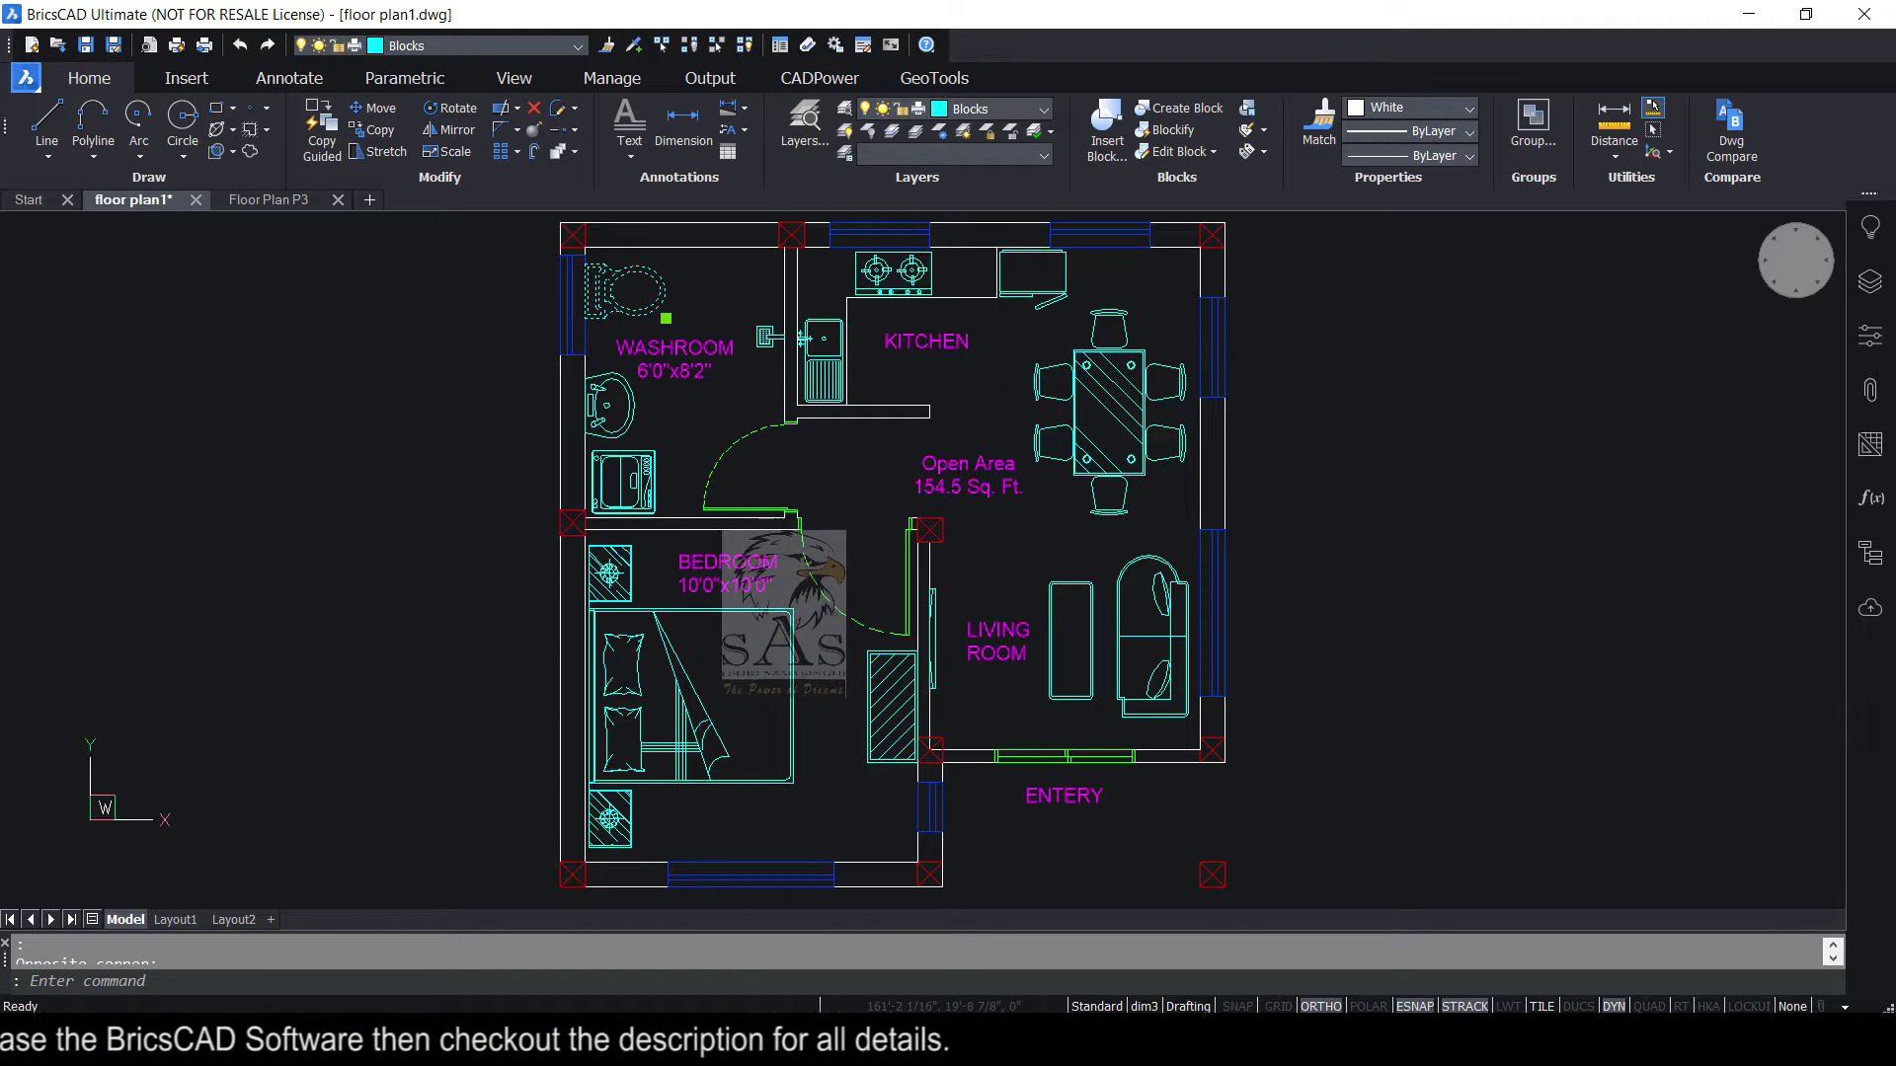
pyautogui.press('Escape')
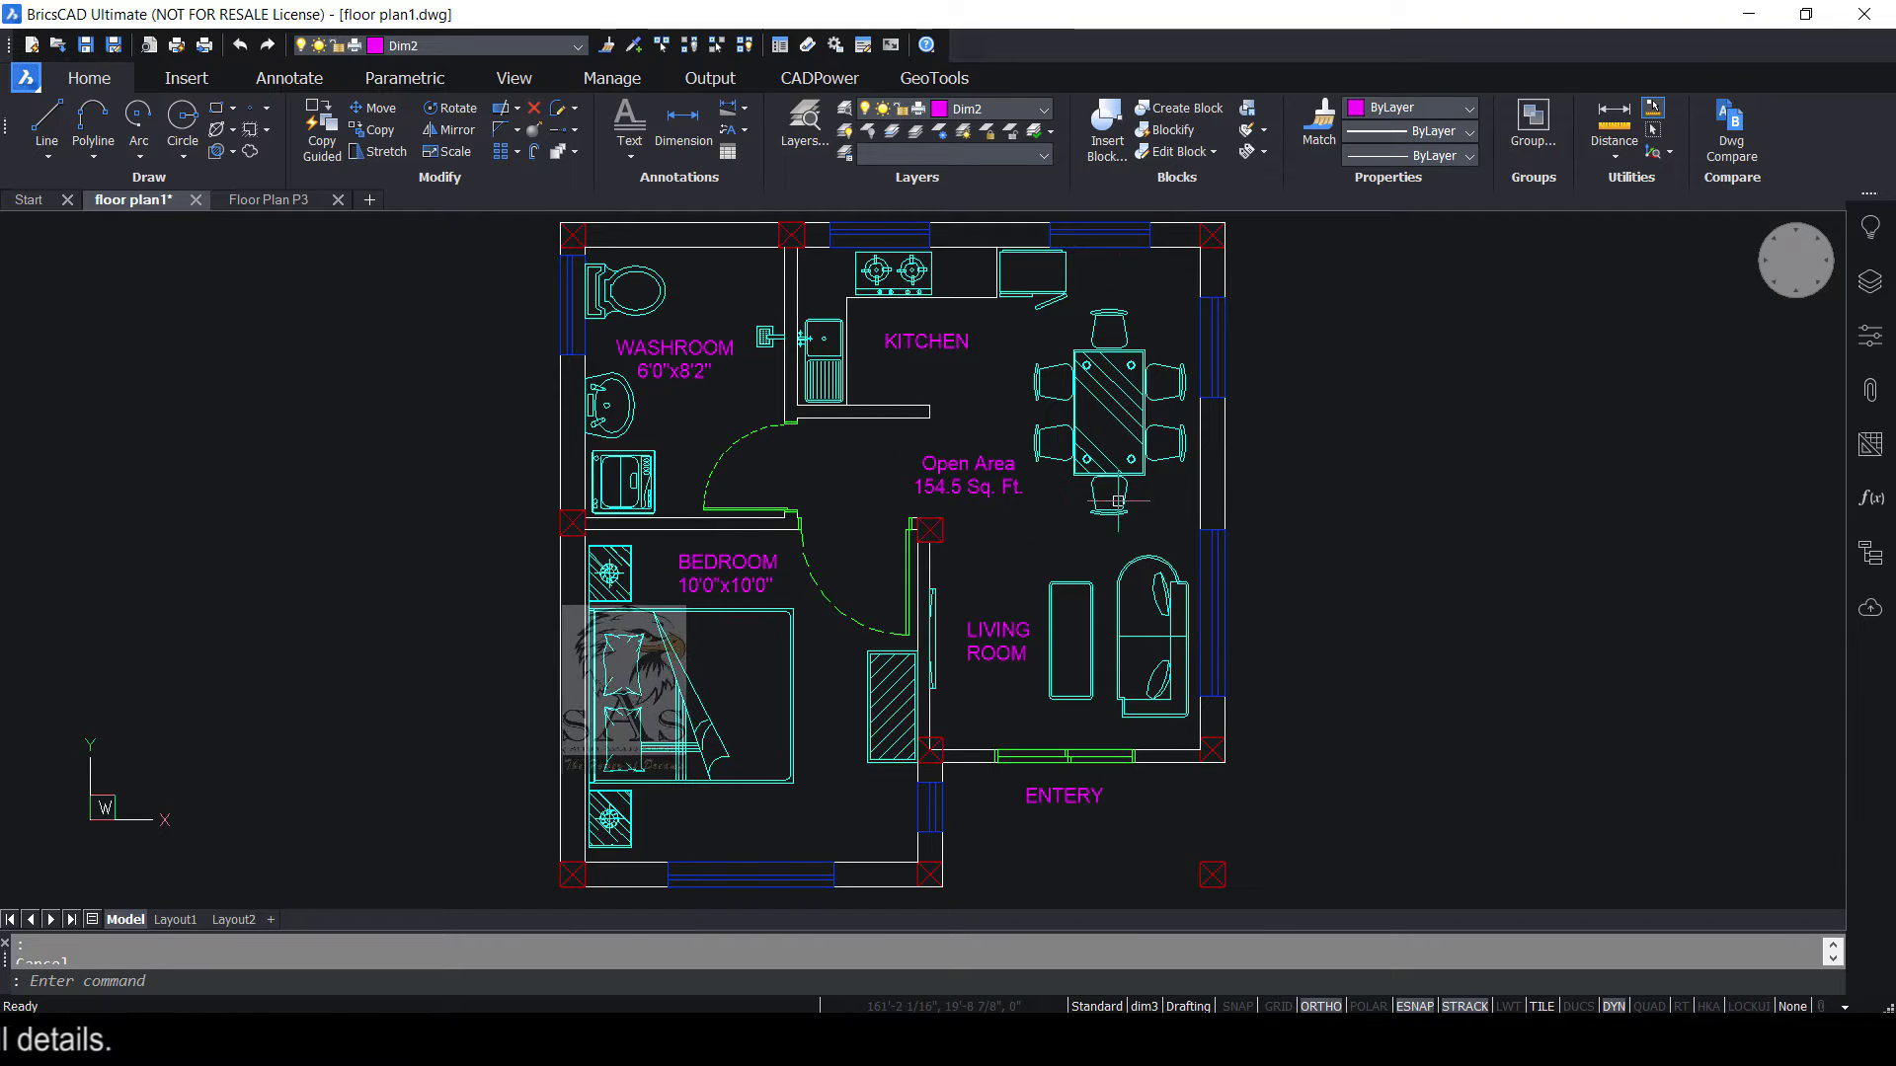
# Step: Turn off the Column, Dim, Dim2, Door, layer, Text, Wall and Window layers in floor plan1
pyautogui.click(1032, 110)
pyautogui.click(866, 181)
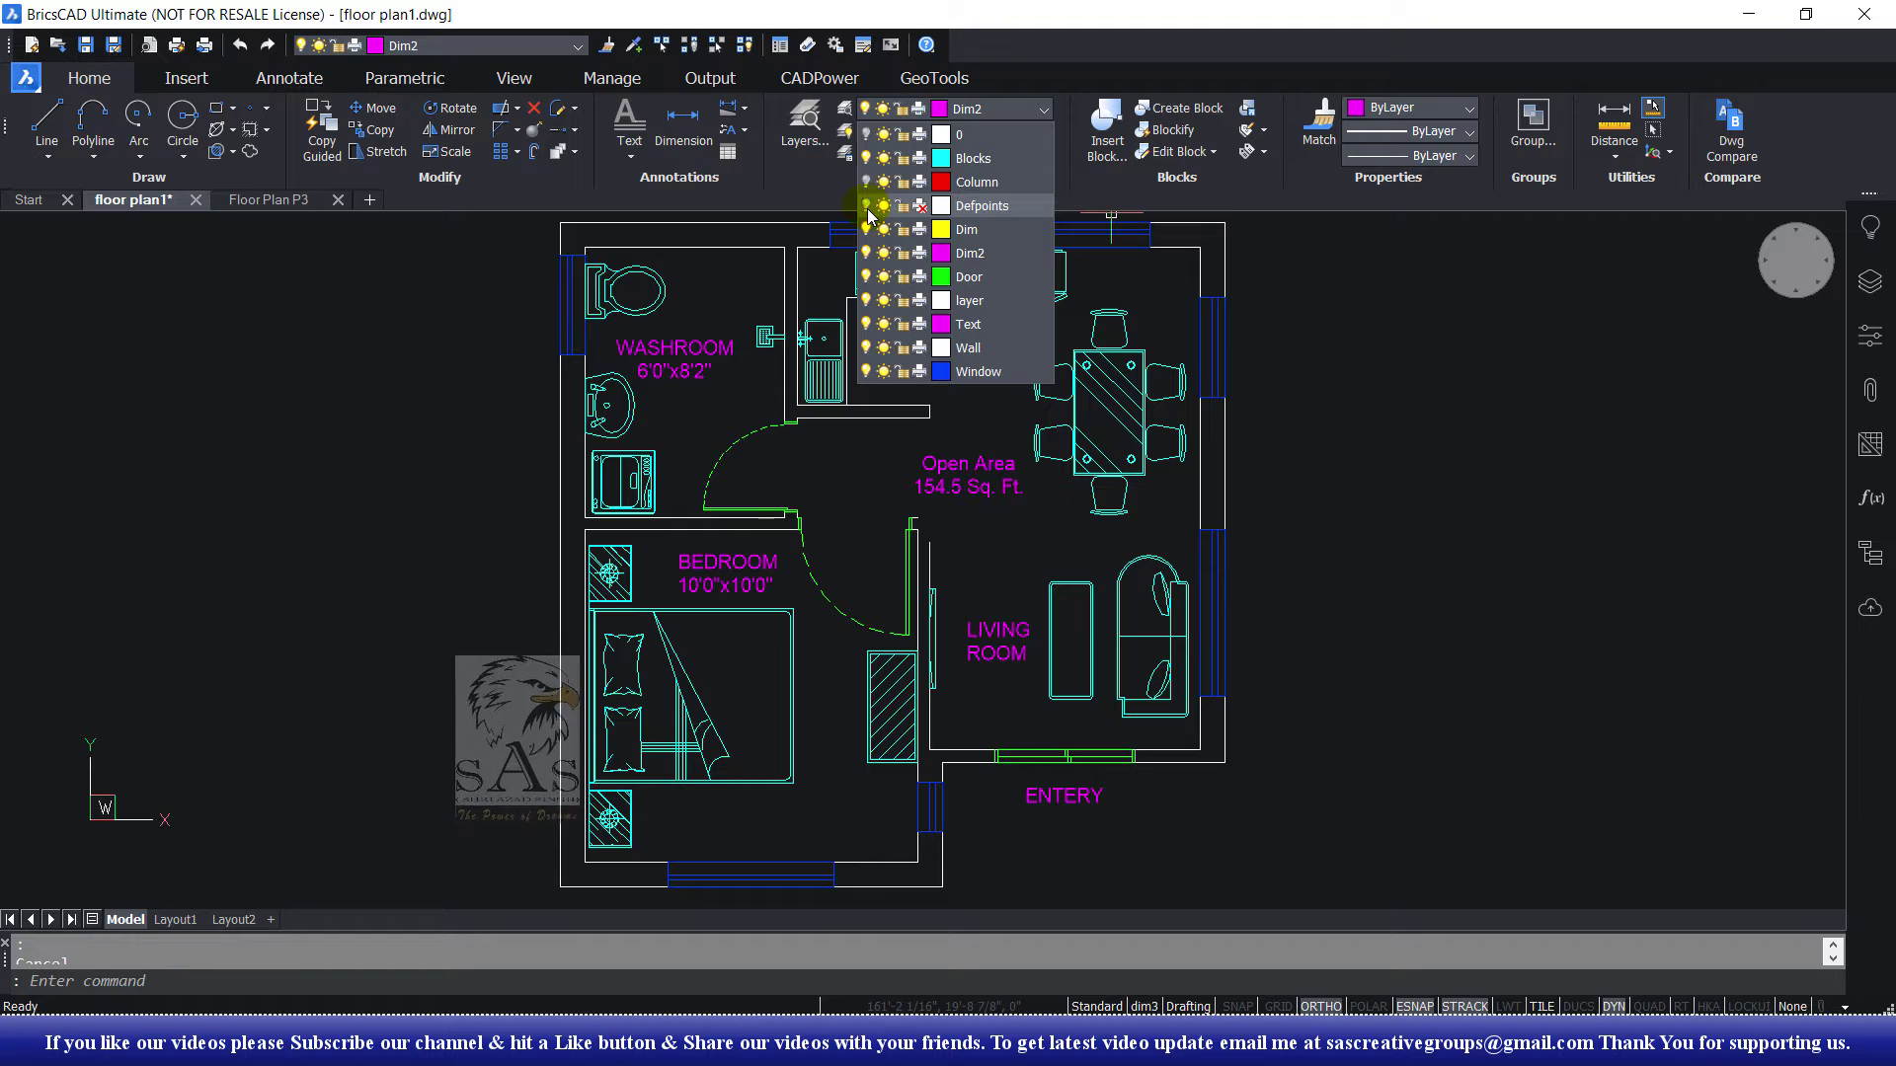
pyautogui.click(866, 230)
pyautogui.click(866, 252)
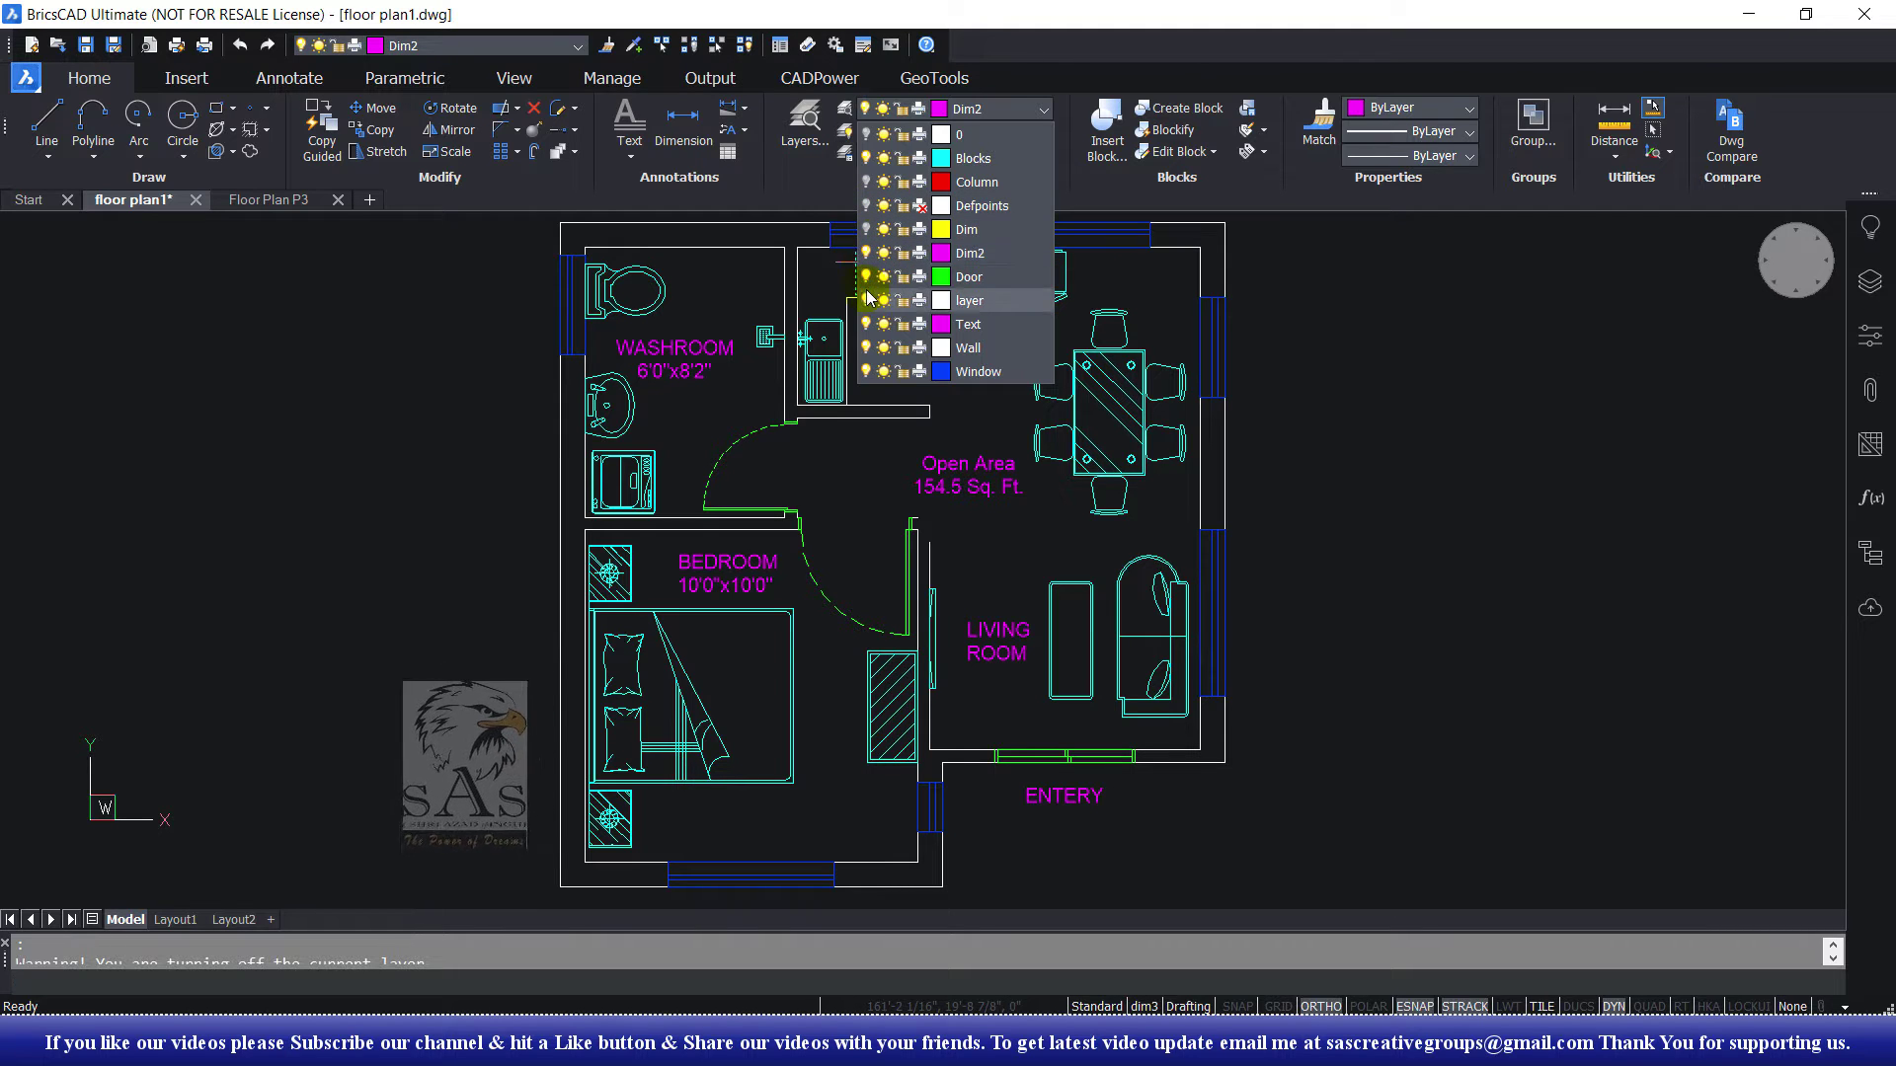
pyautogui.click(866, 276)
pyautogui.click(866, 300)
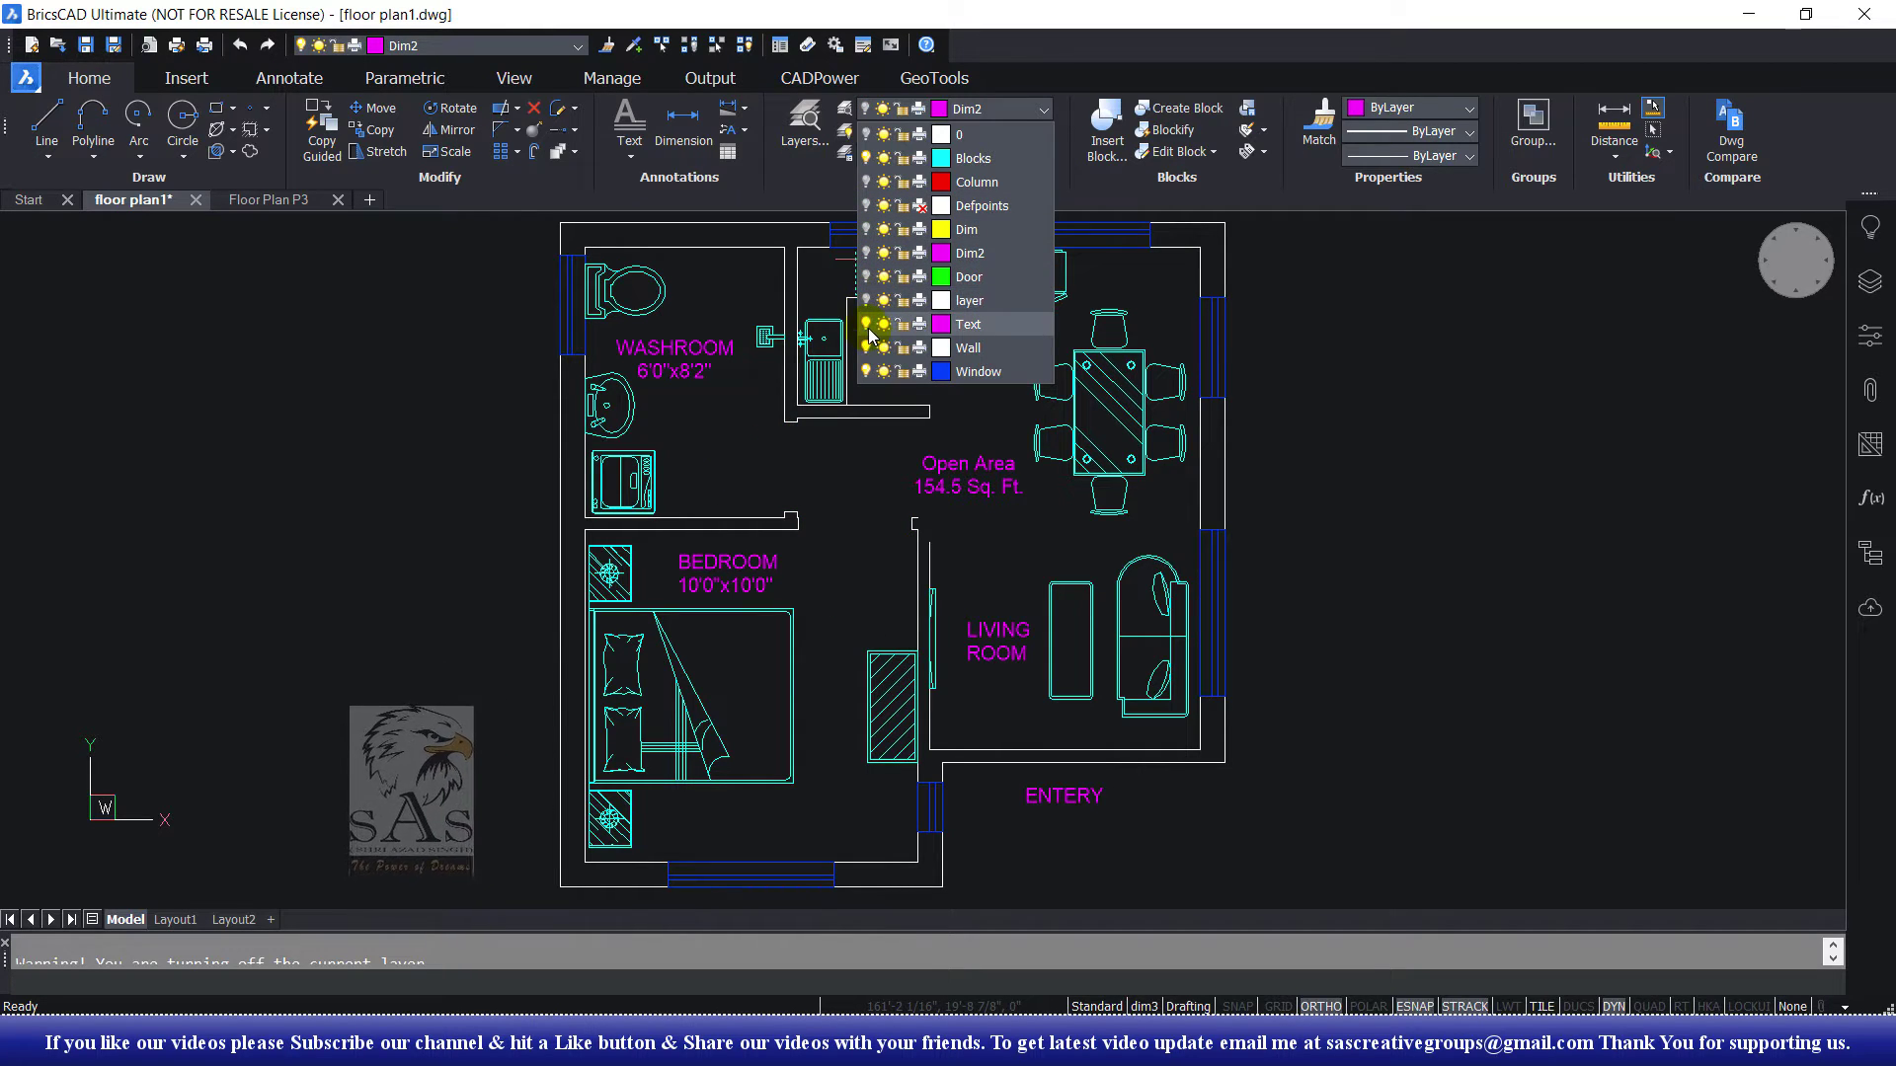
pyautogui.click(865, 348)
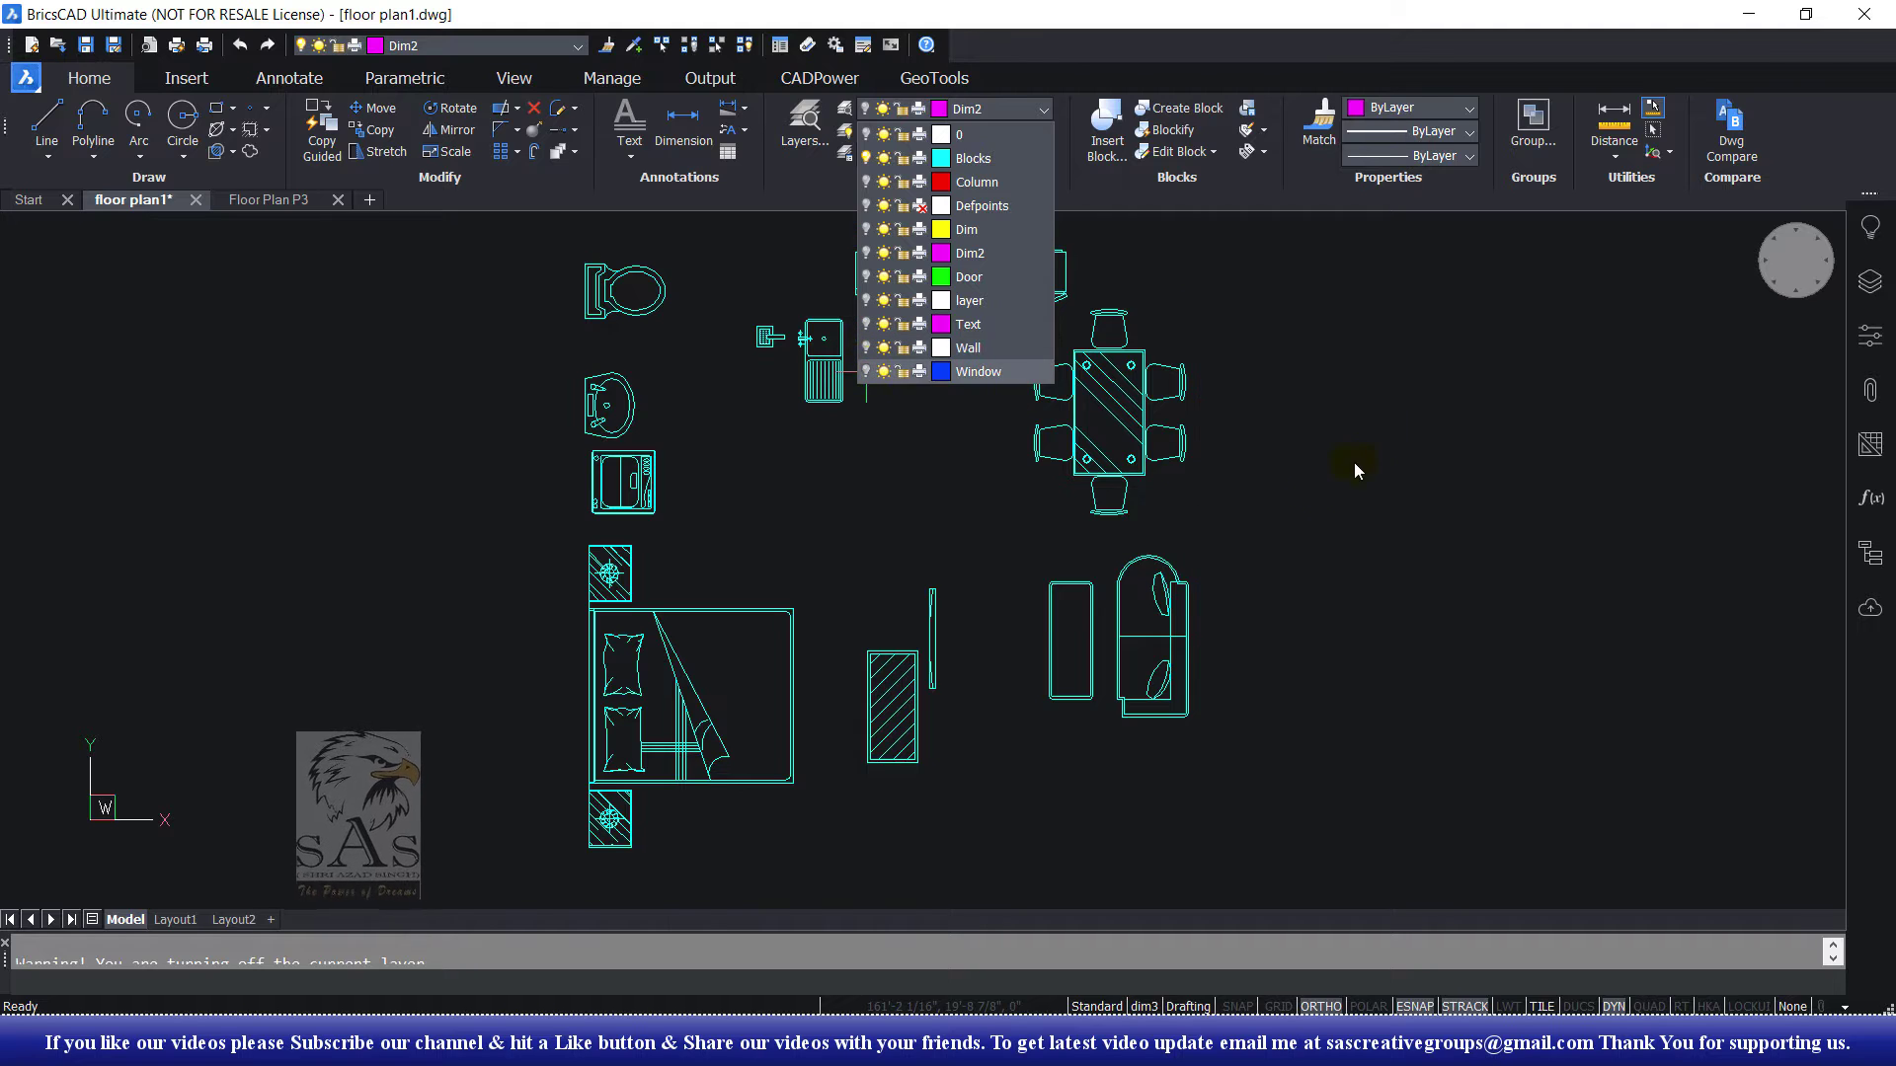
pyautogui.click(1372, 422)
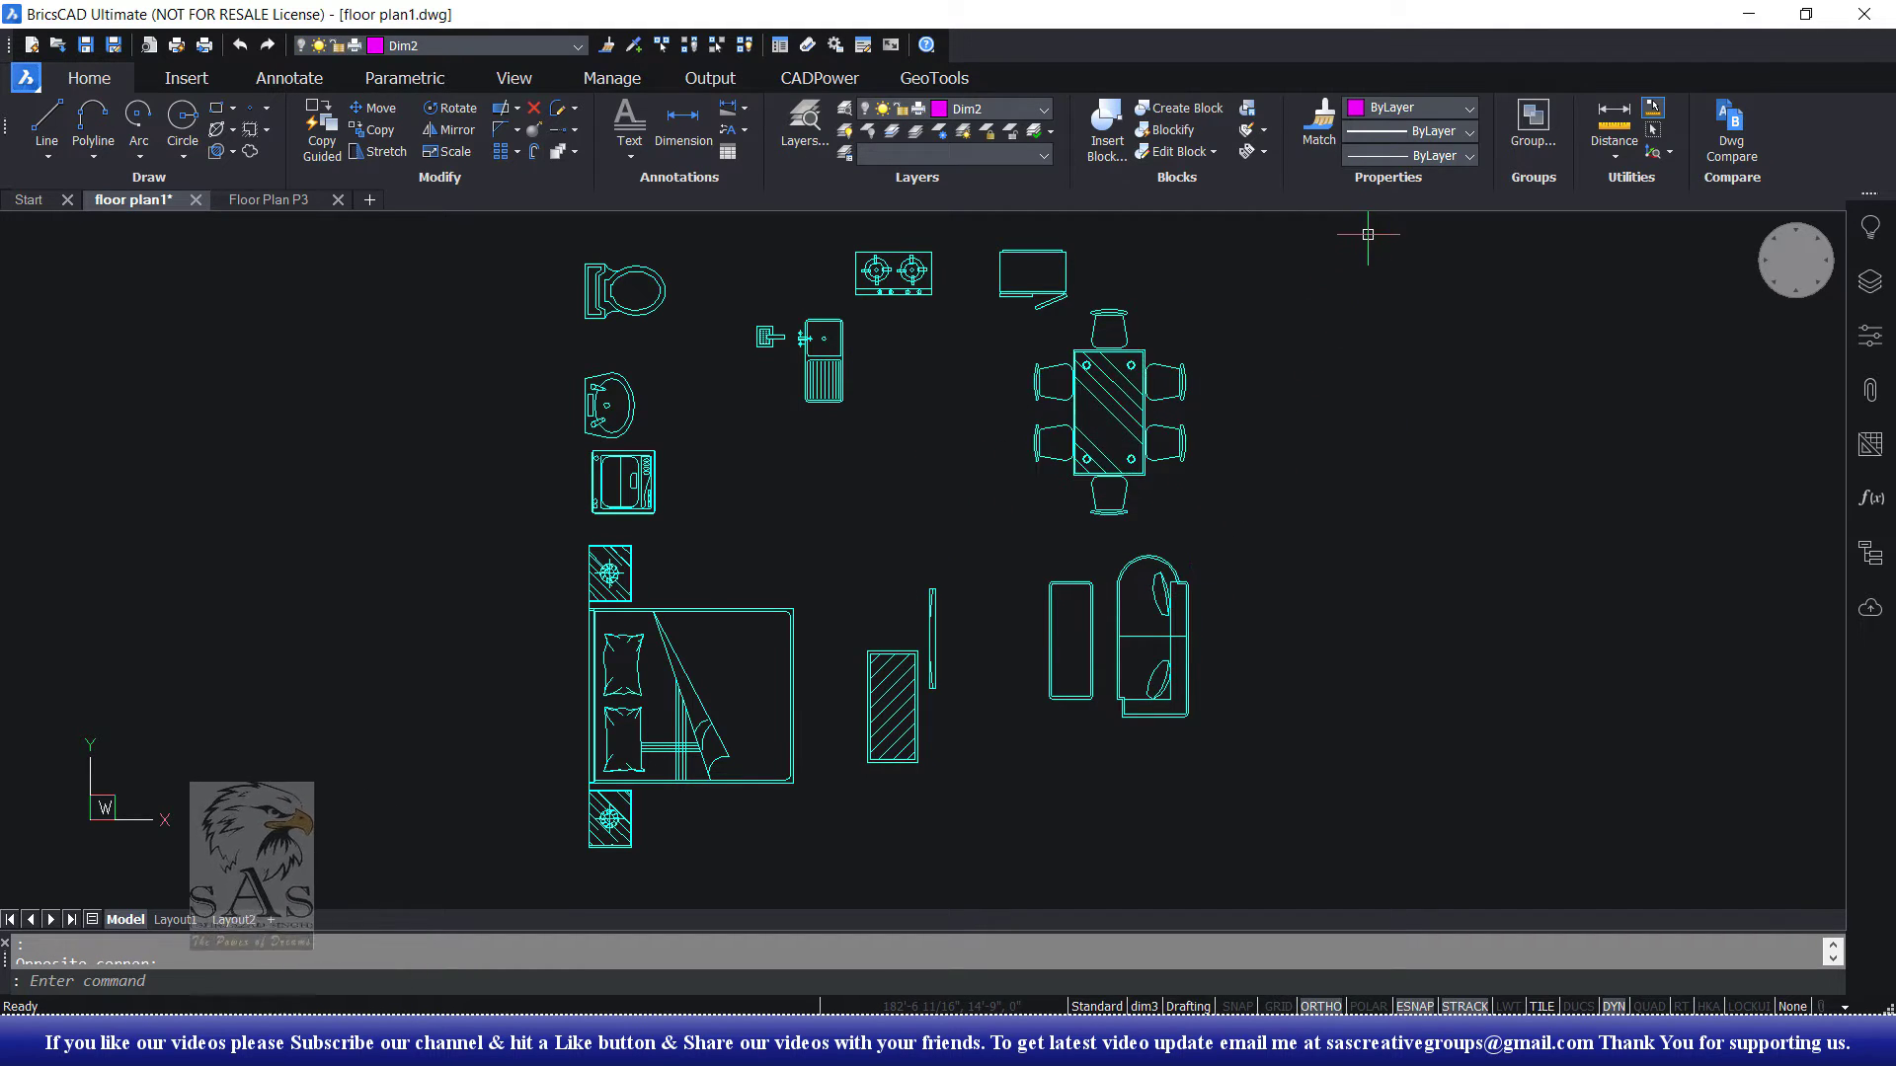
# Step: Select all furniture blocks plus one reference column (Column layer back on) and copy them with Ctrl+C
pyautogui.moveTo(1367, 234); pyautogui.dragTo(533, 918)
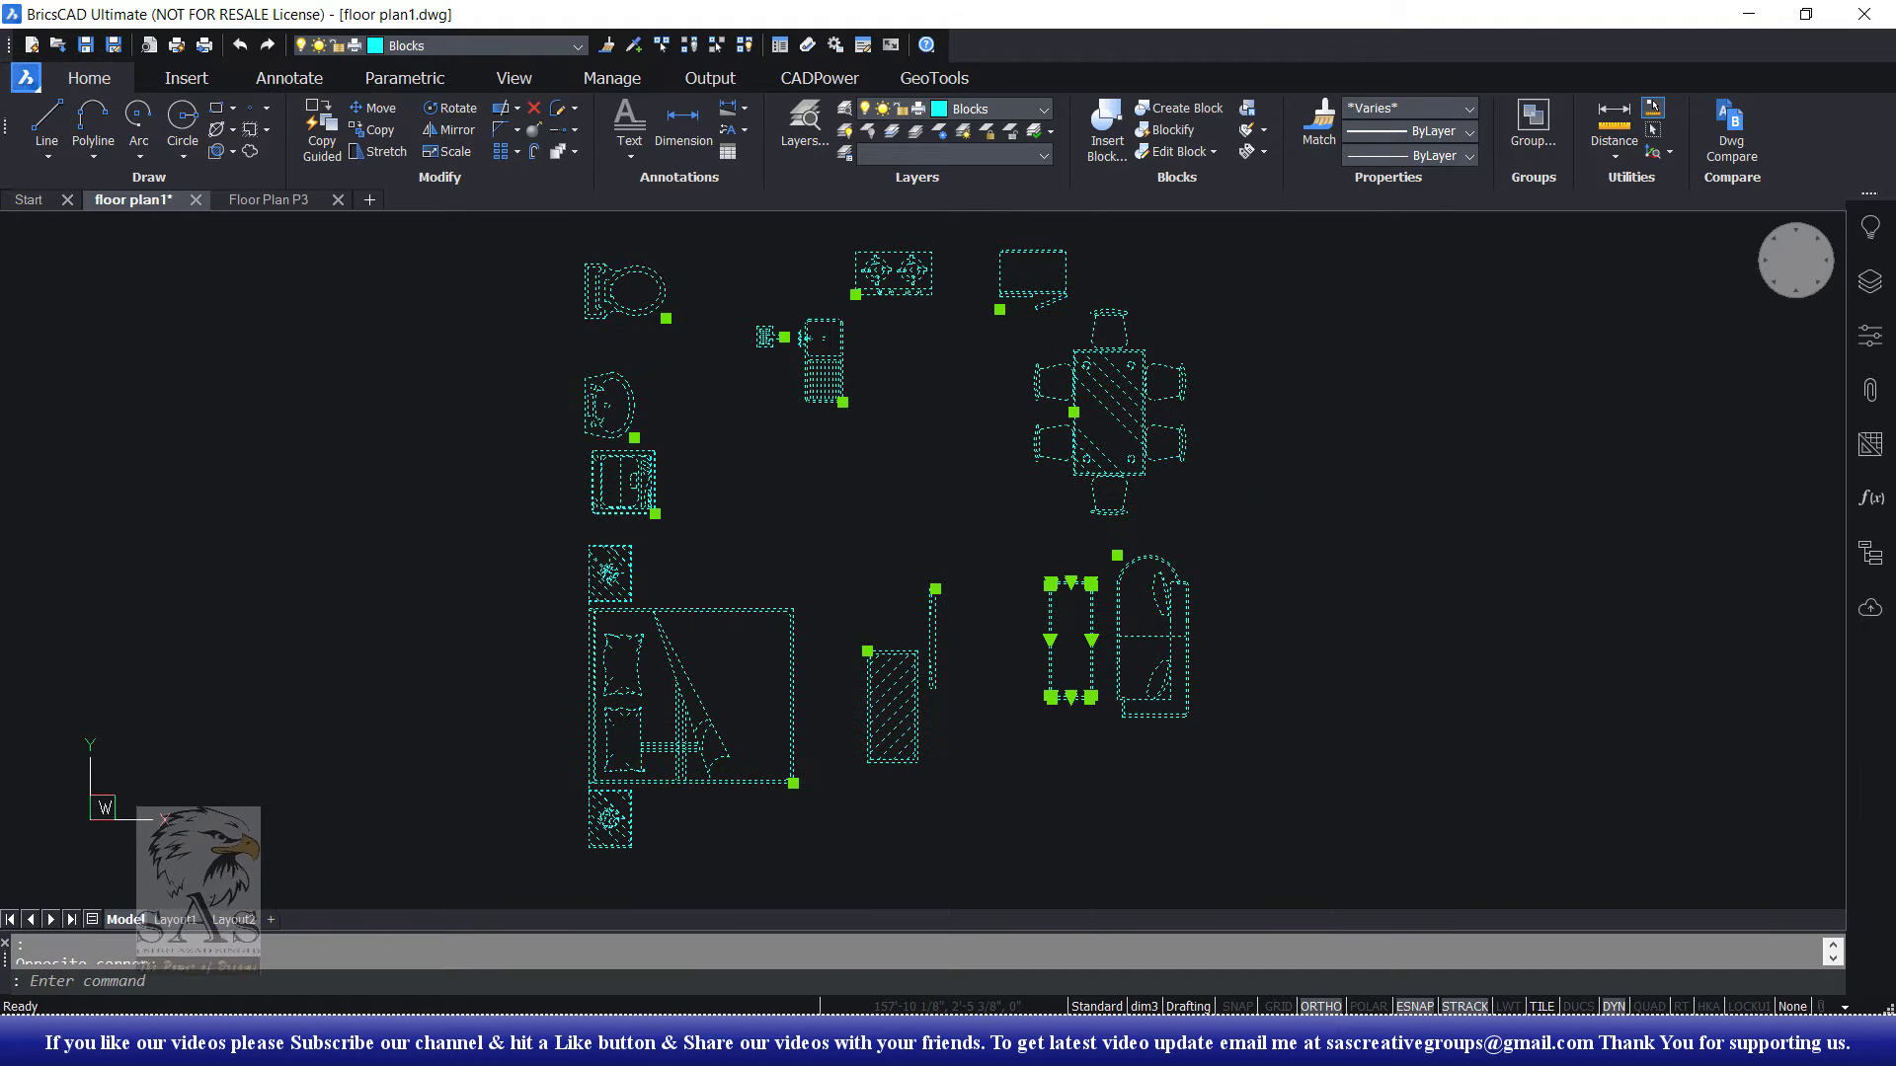
pyautogui.click(957, 110)
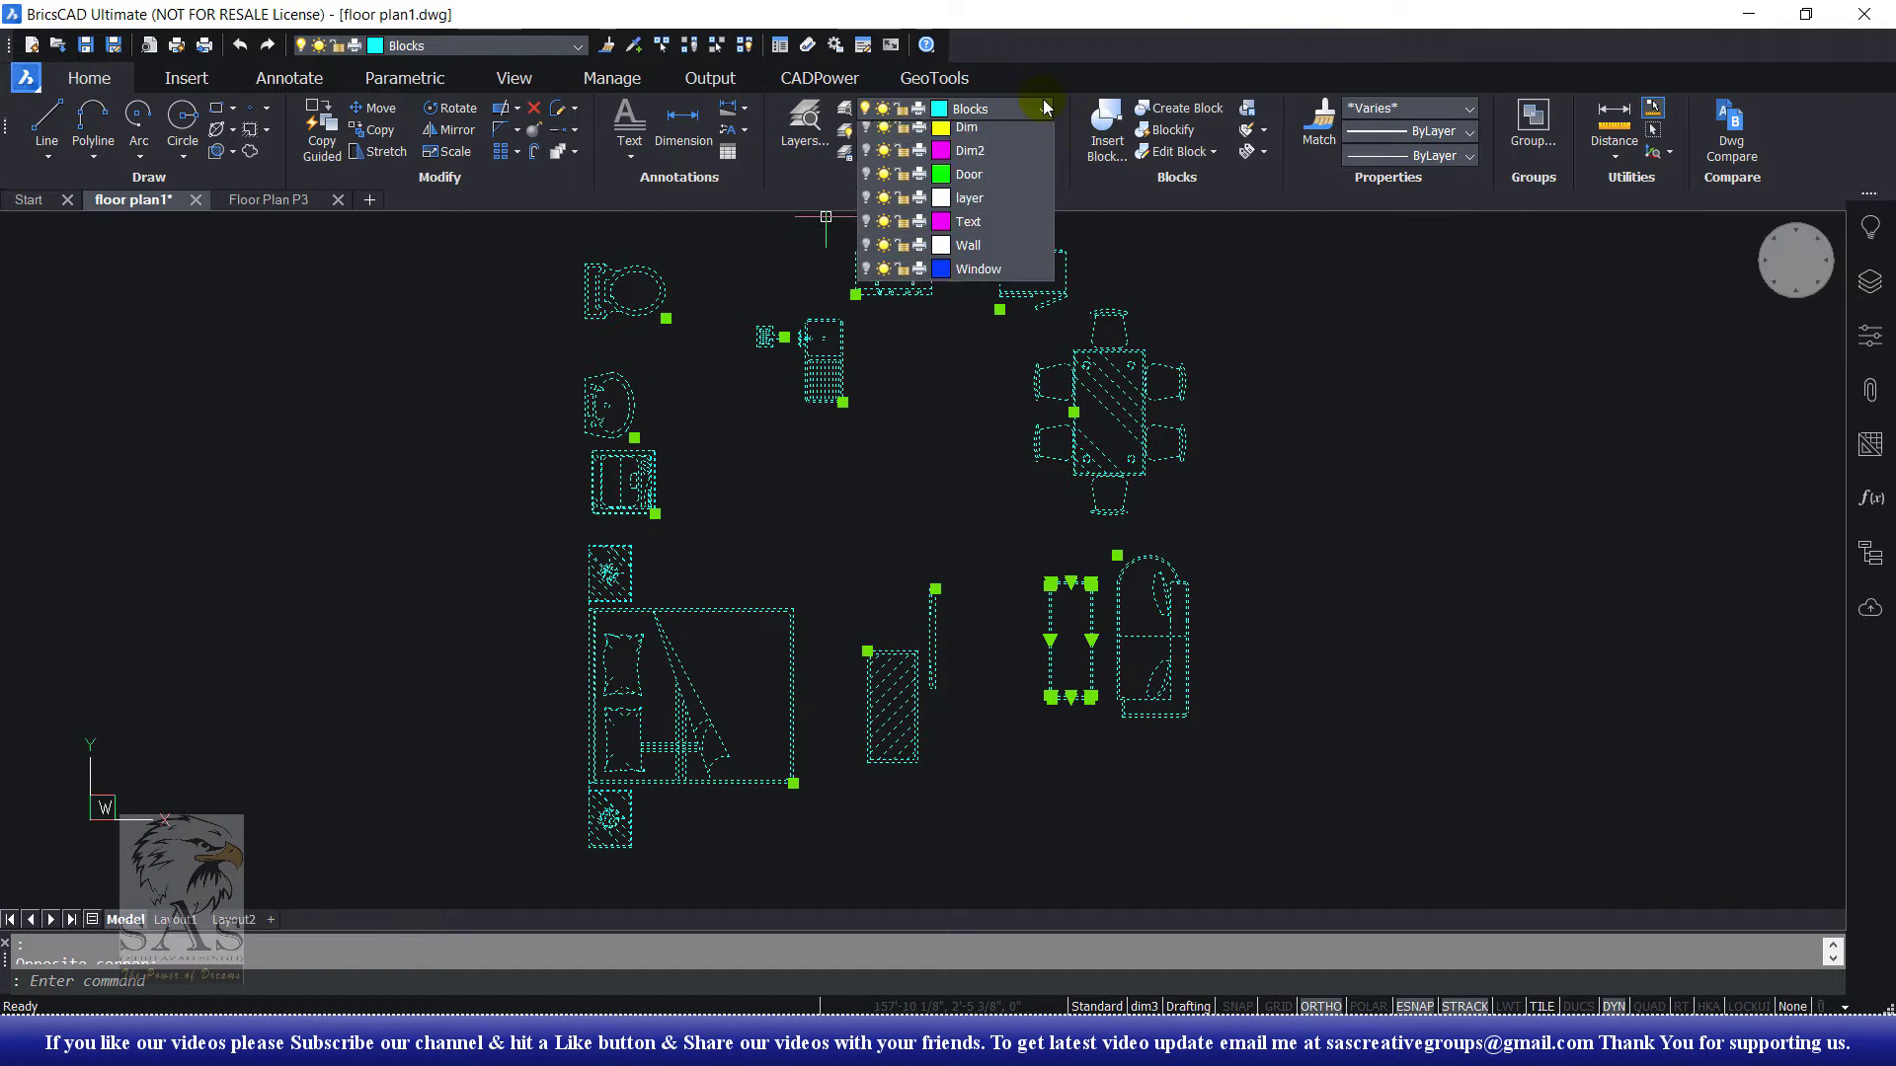
pyautogui.click(868, 182)
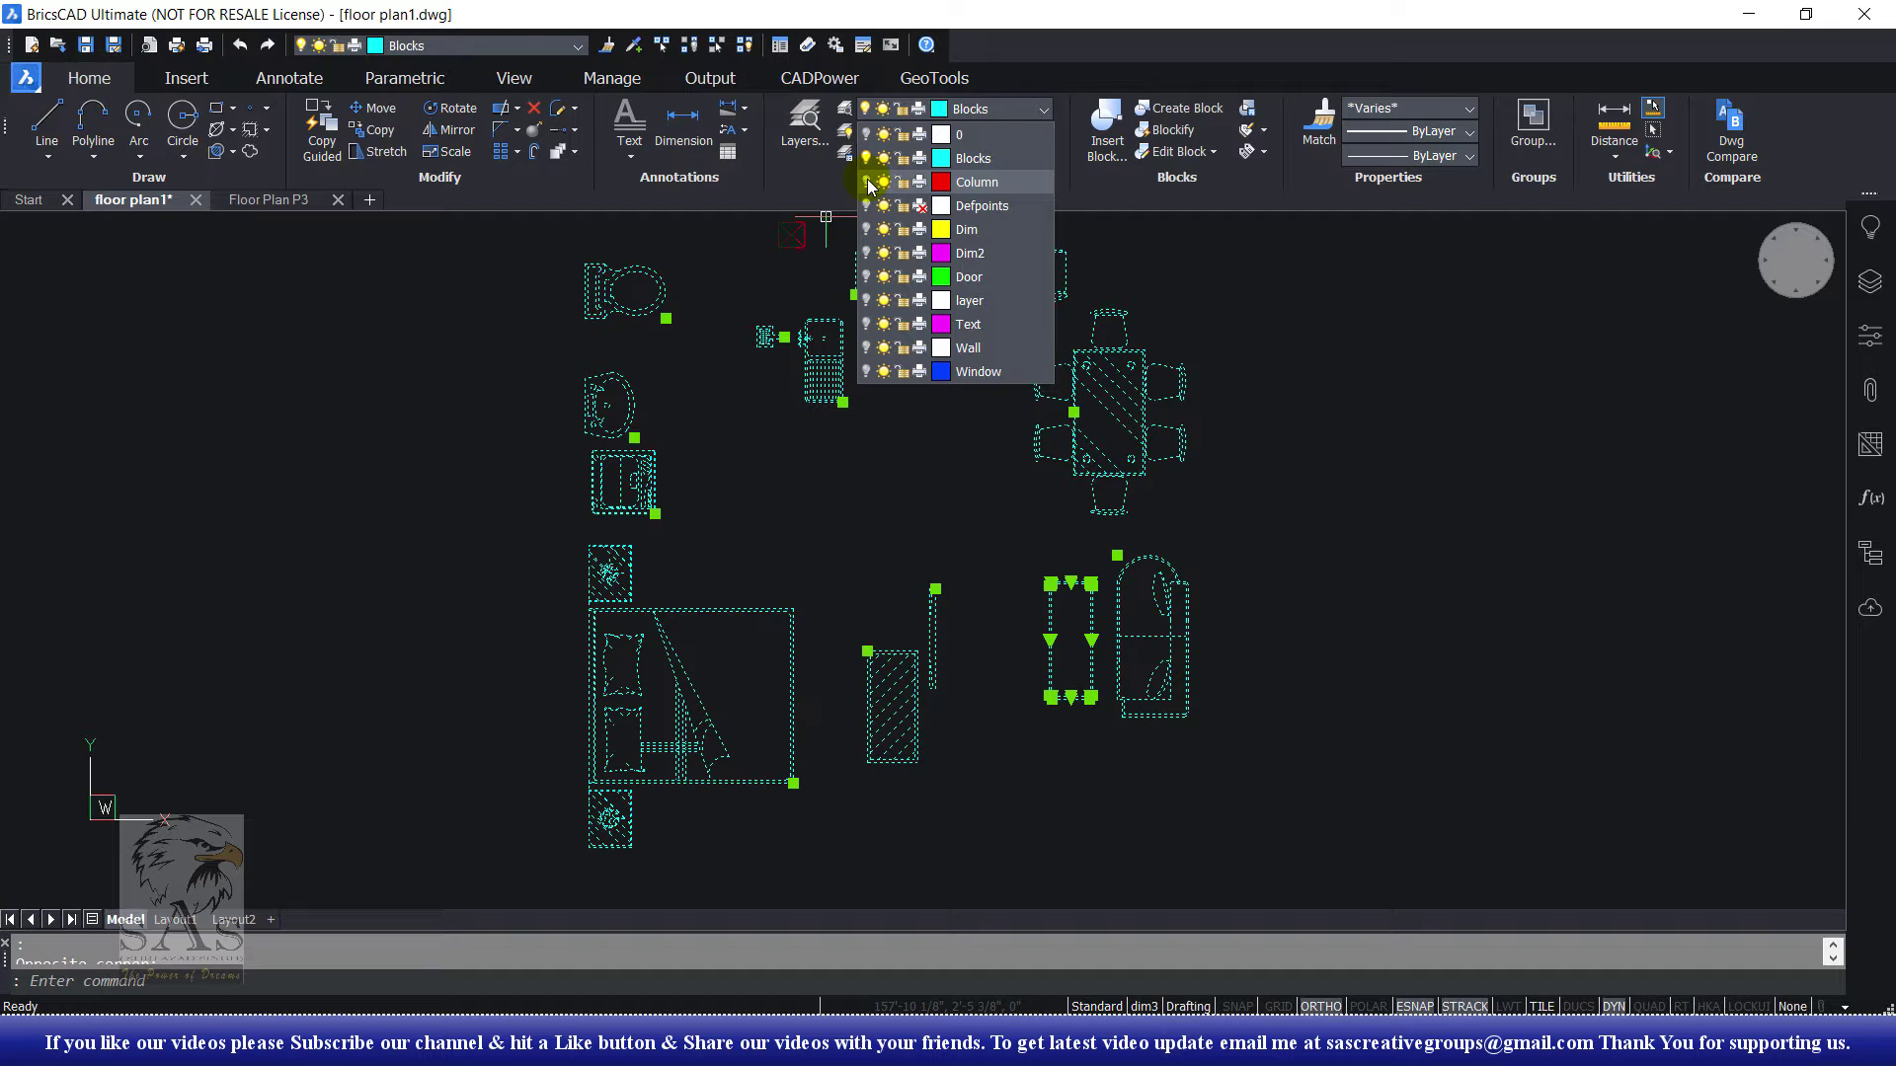
pyautogui.click(1135, 590)
pyautogui.click(1196, 906)
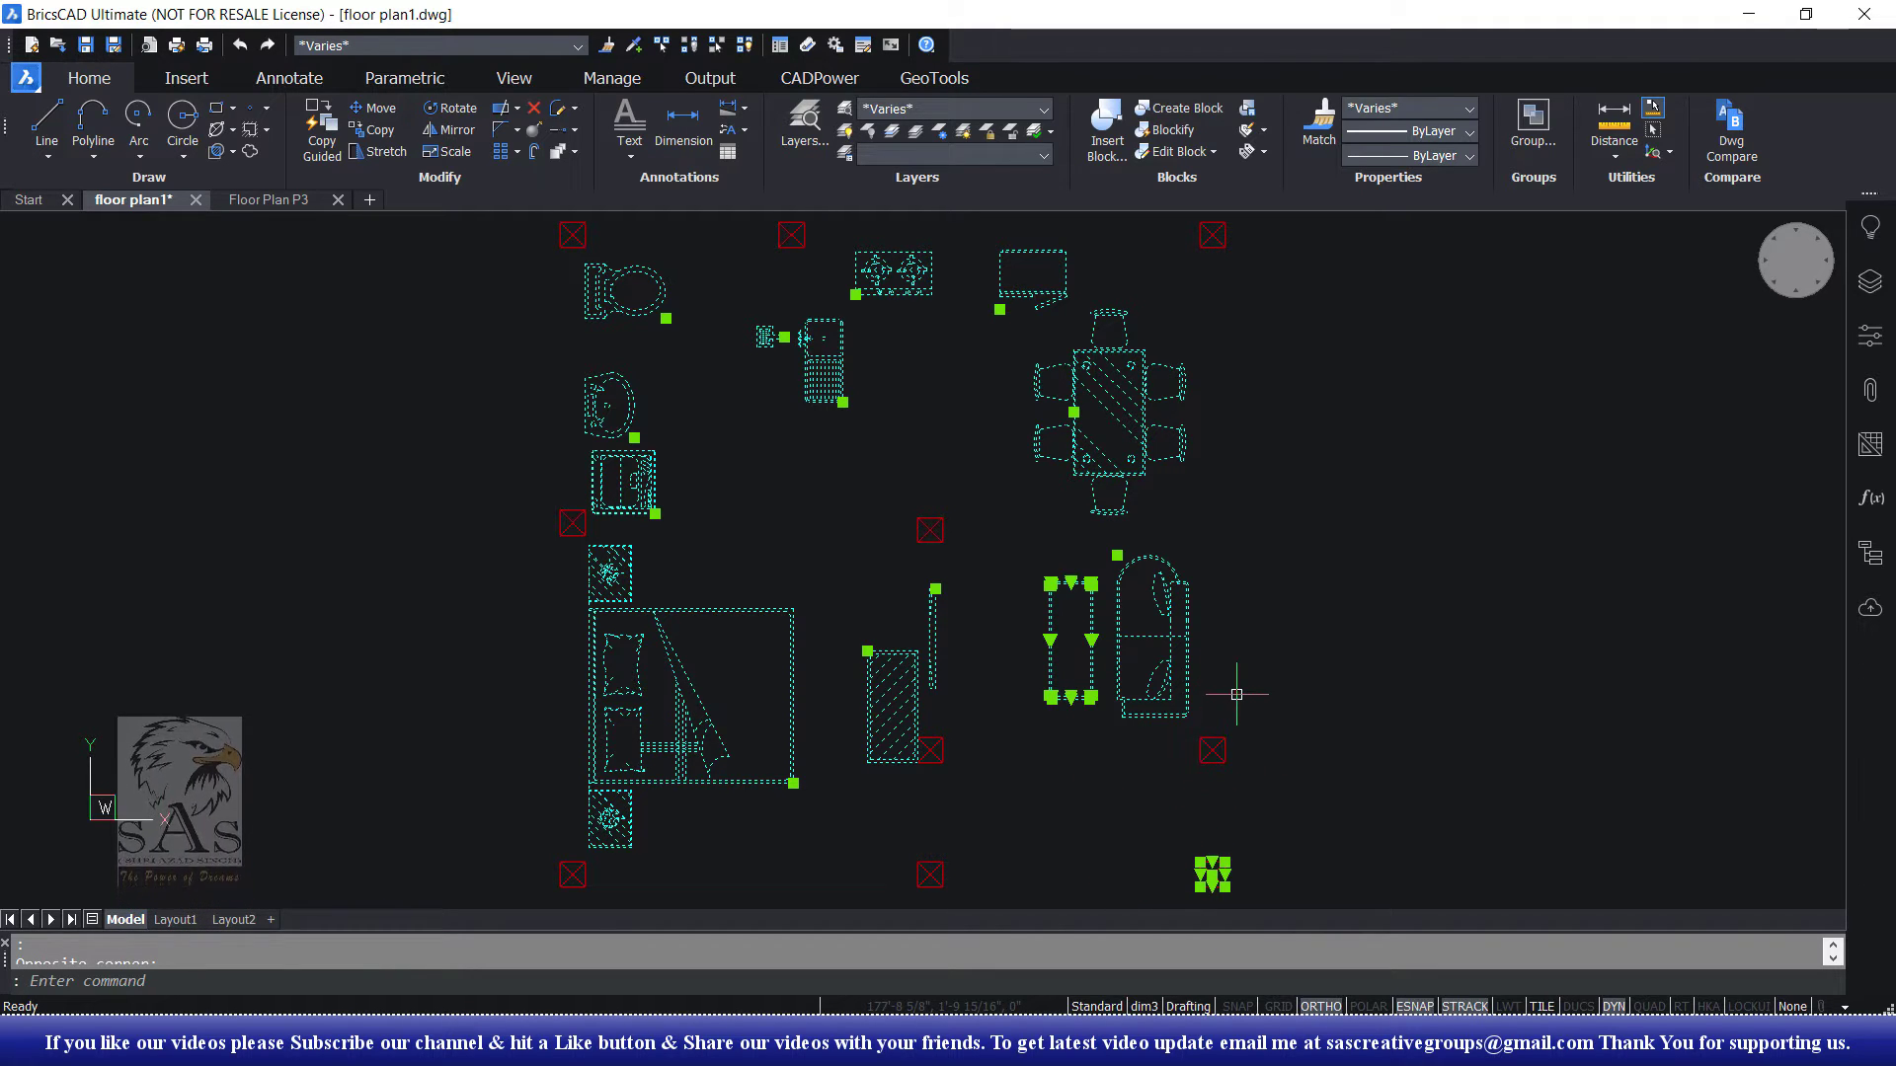
pyautogui.hotkey('ctrl', 'c')
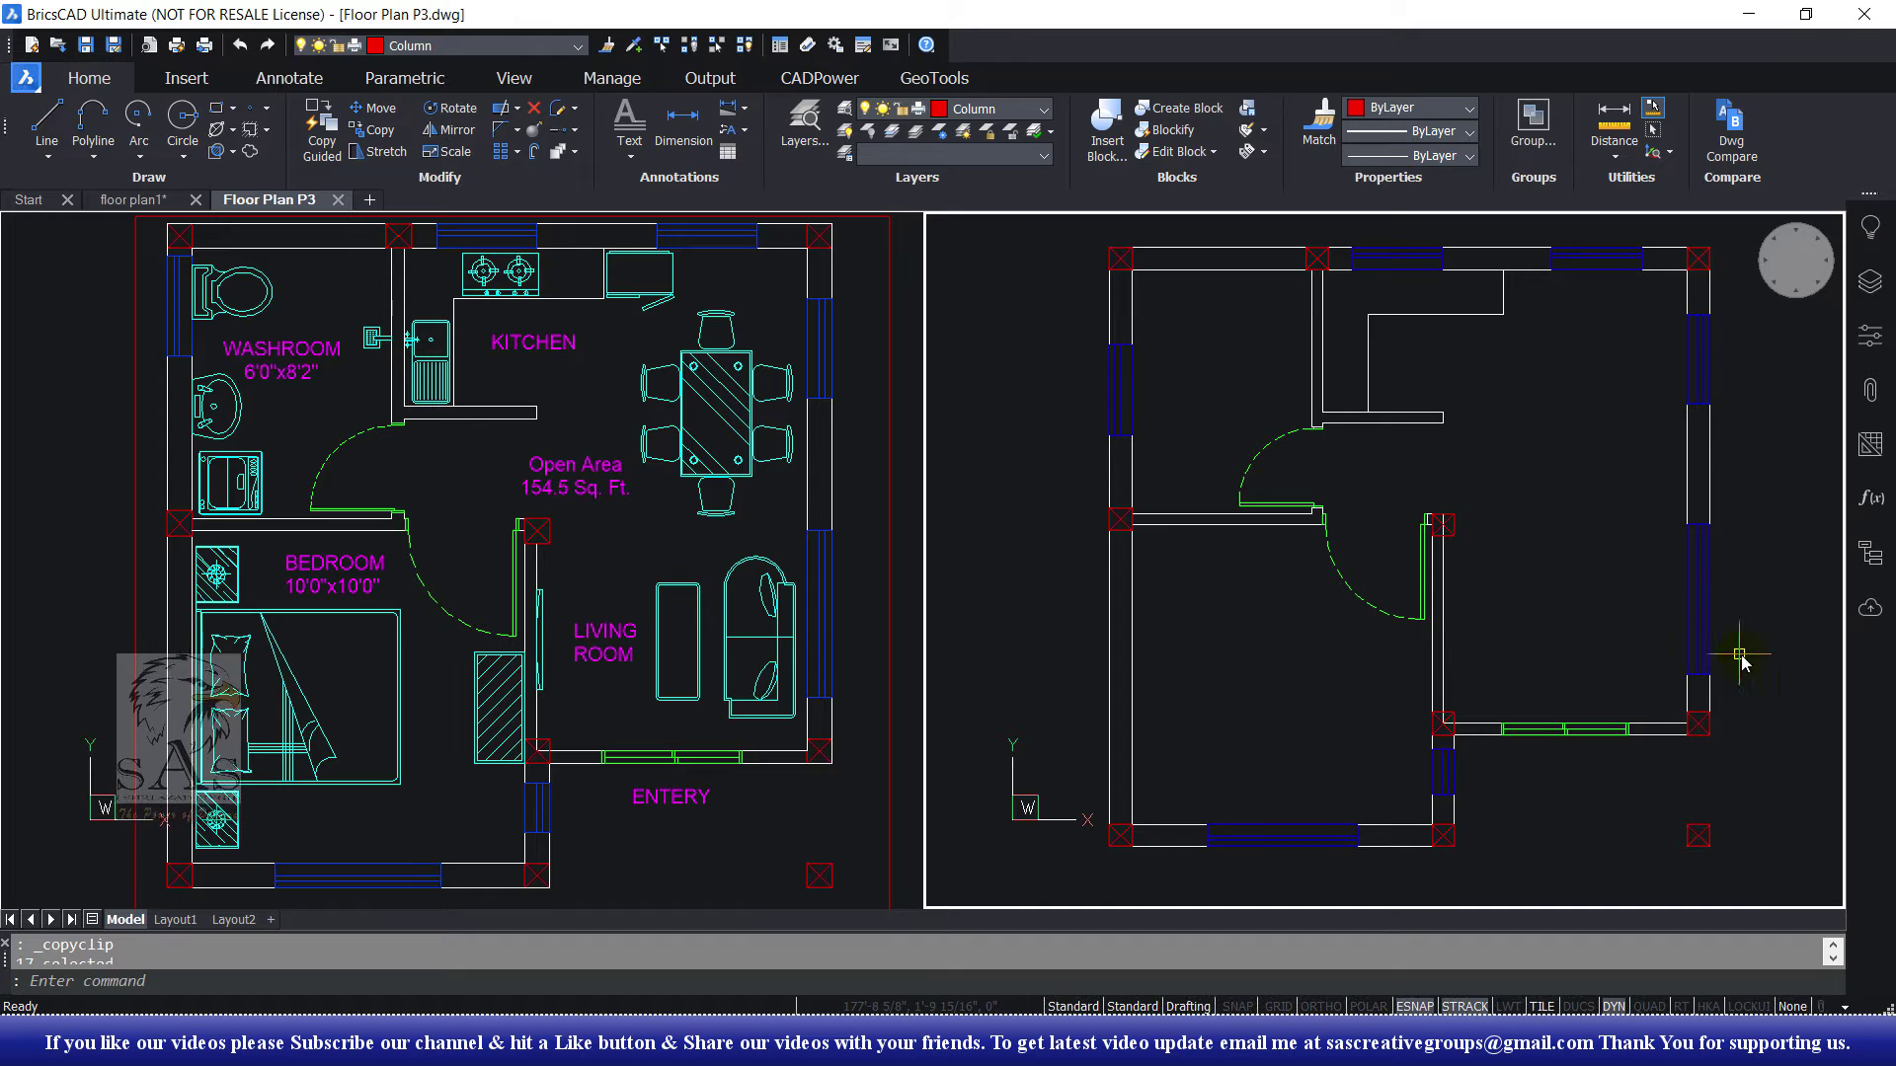
# Step: Paste the copied furniture and reference column beside the Floor Plan P3 layout
pyautogui.scroll(-1, 1785, 689)
pyautogui.scroll(-2, 1688, 665)
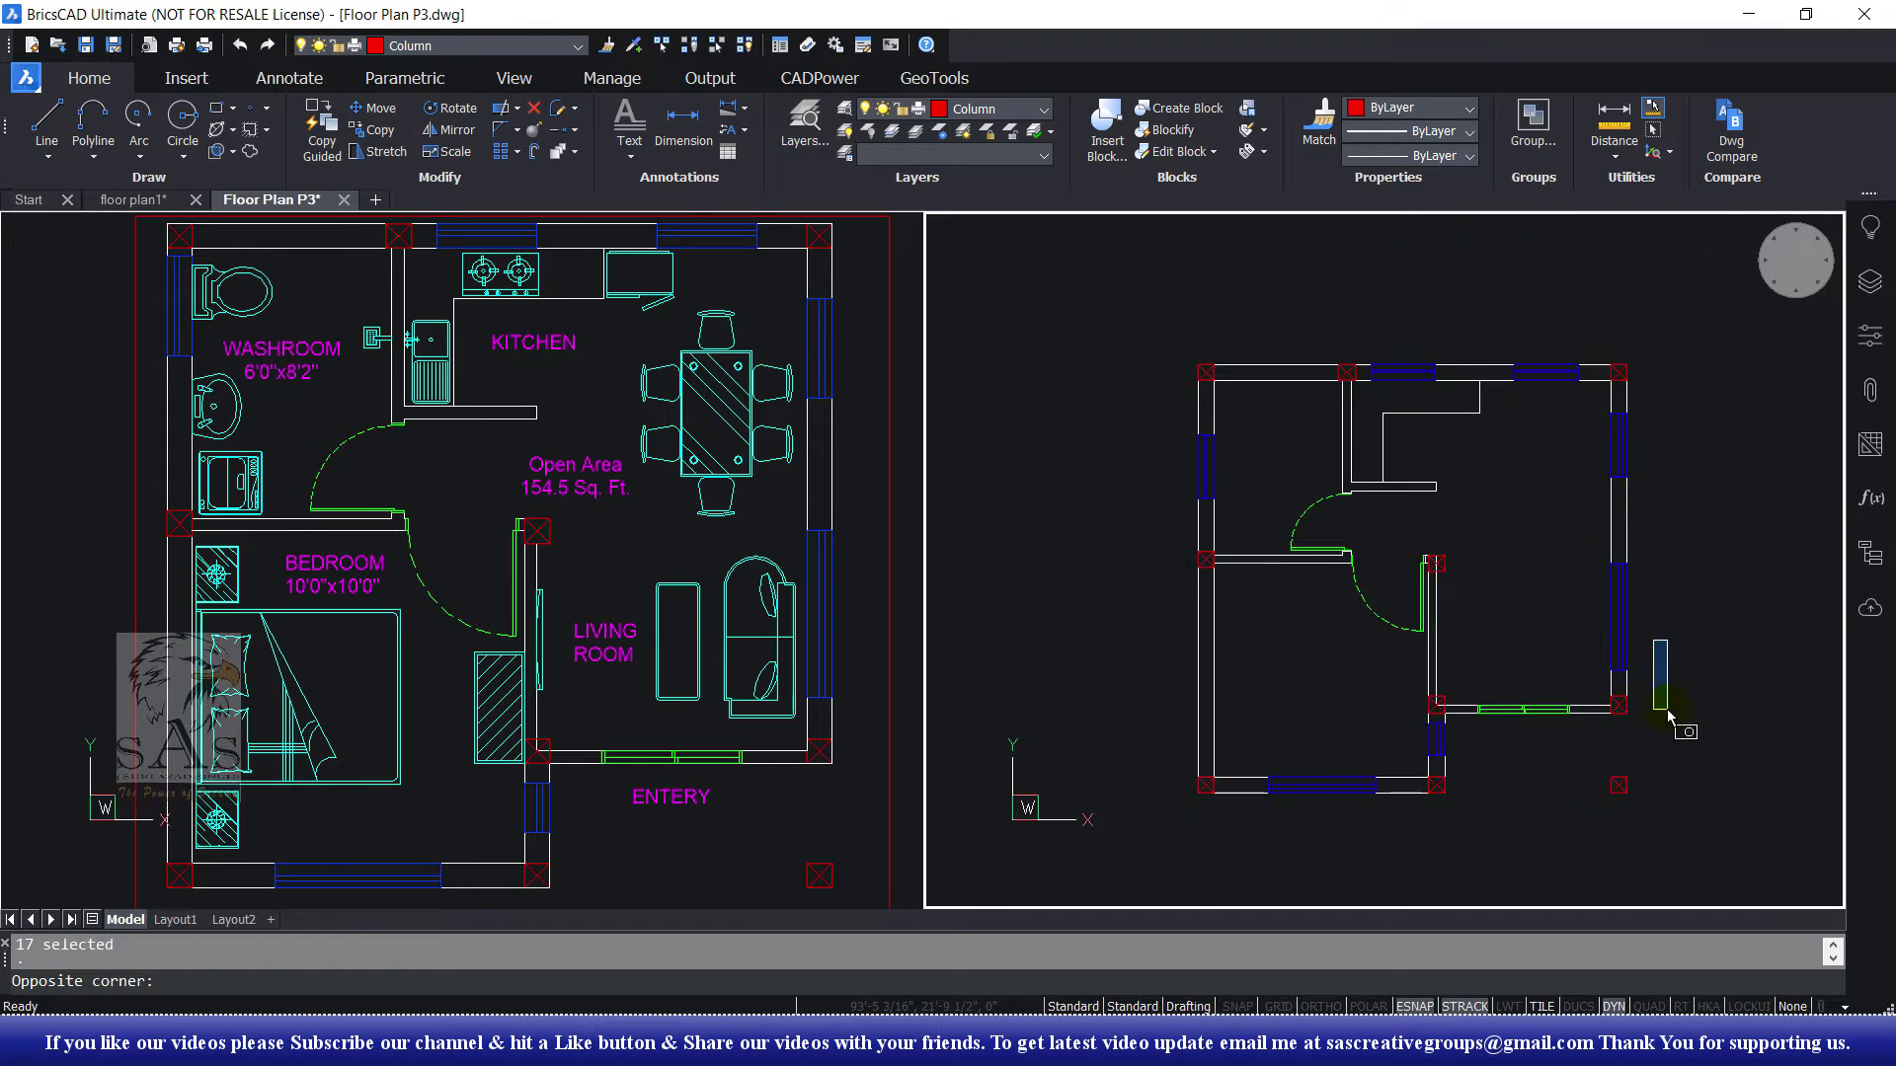
pyautogui.scroll(-1, 1675, 719)
pyautogui.scroll(3, 1746, 690)
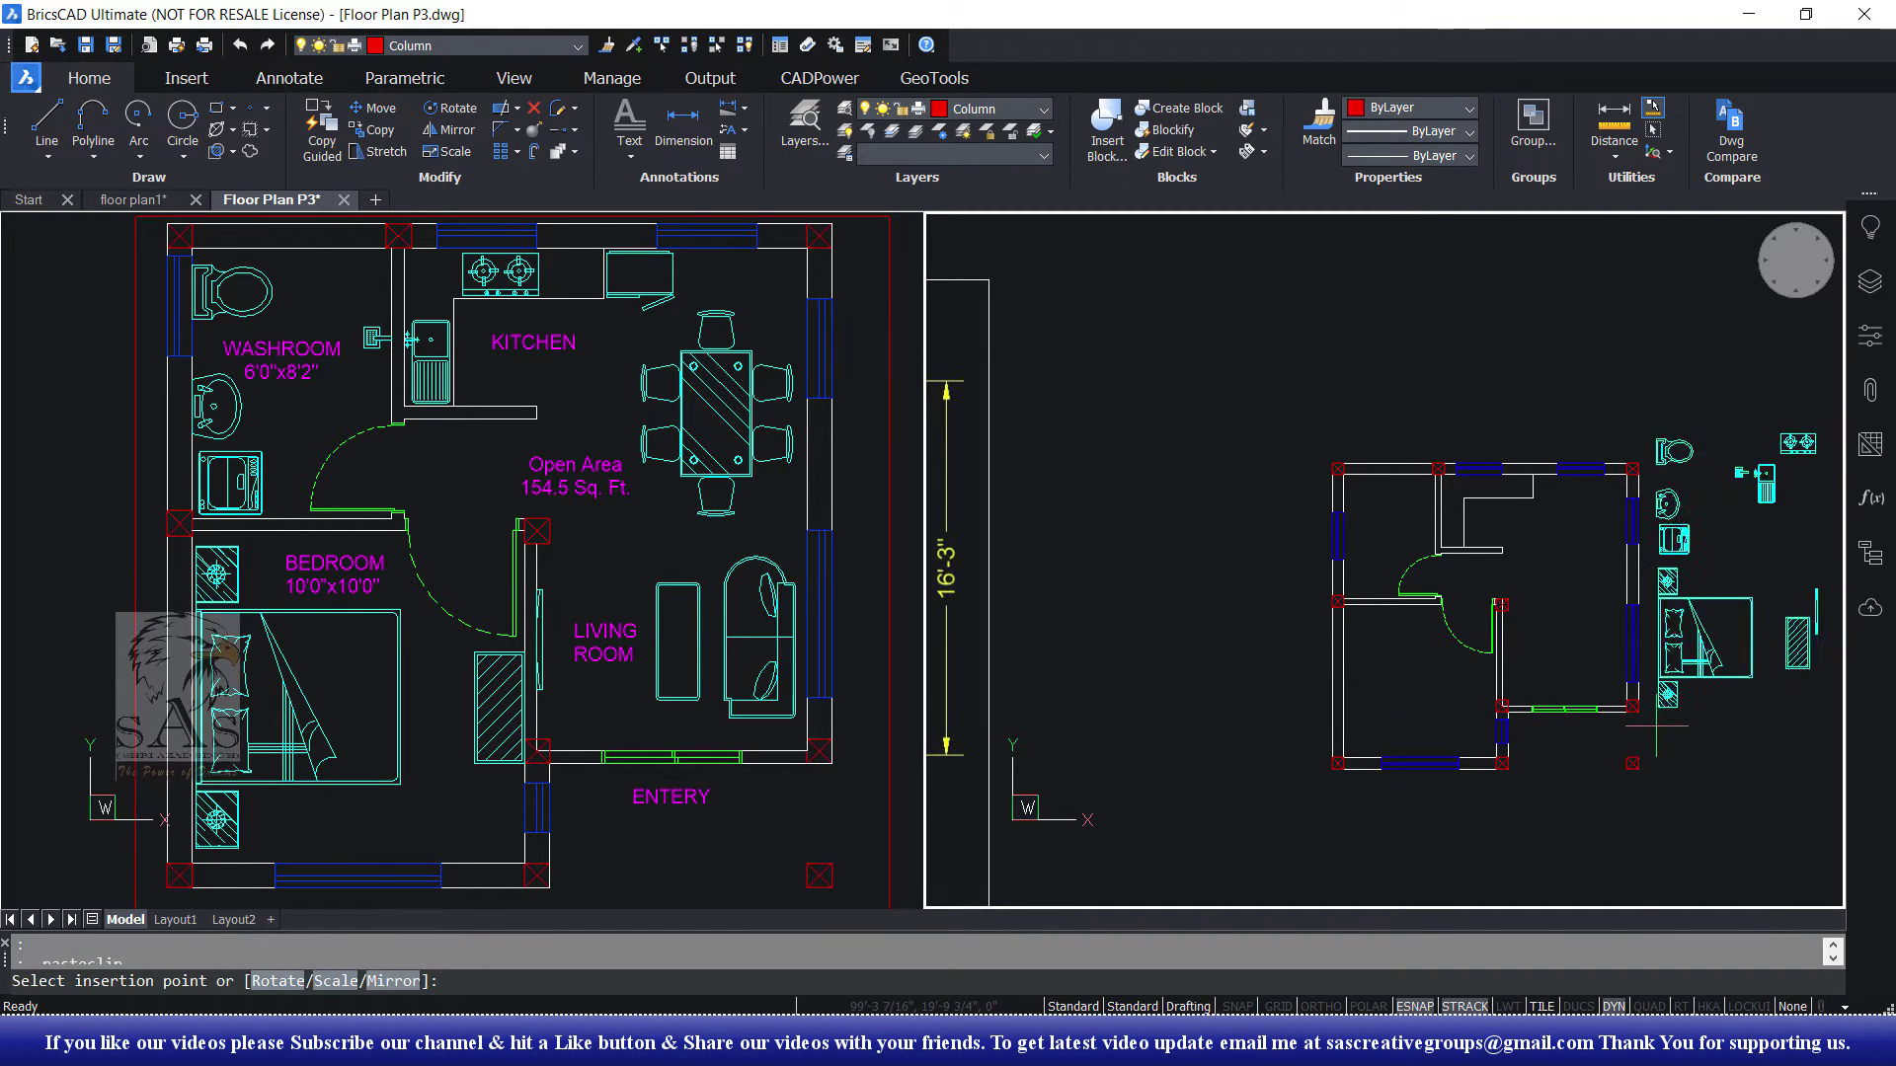
pyautogui.click(1239, 743)
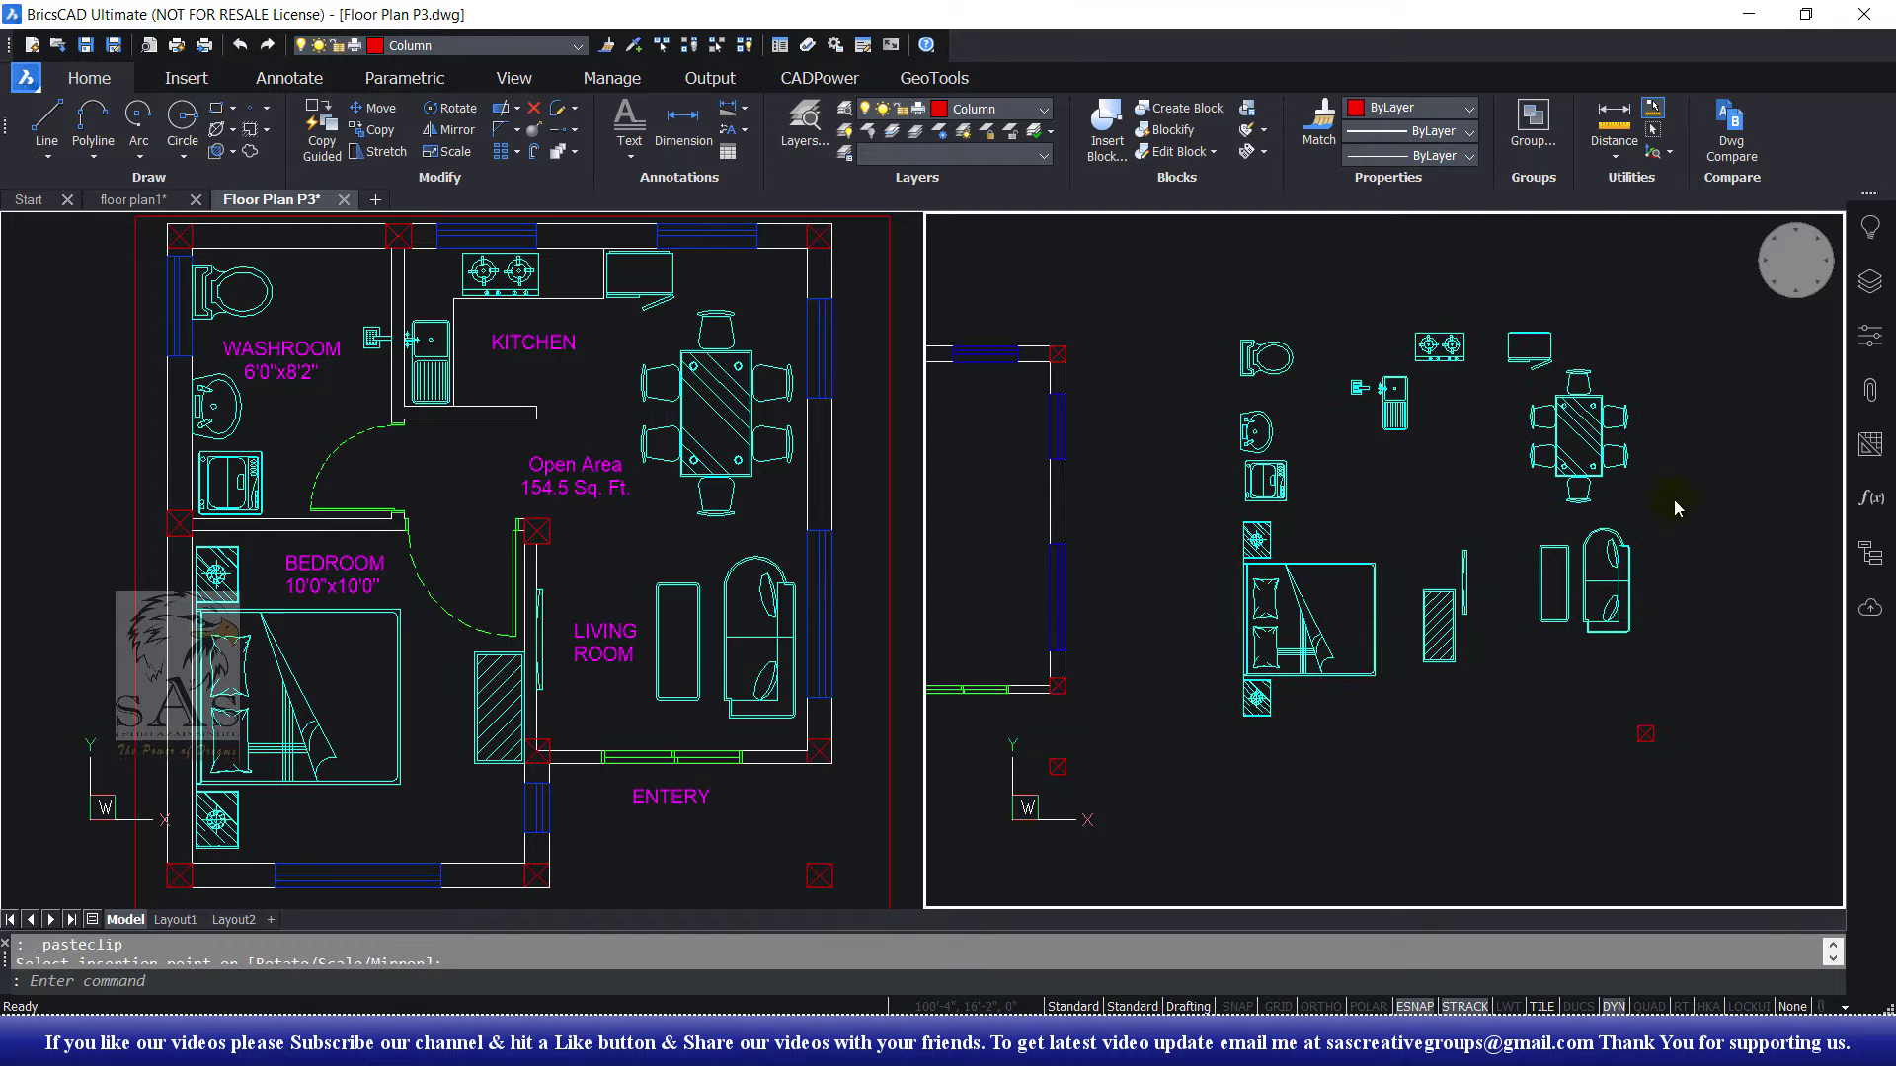
# Step: Move the pasted furniture from the copied column corner onto the matching plan column
pyautogui.click(1688, 279)
pyautogui.click(1202, 826)
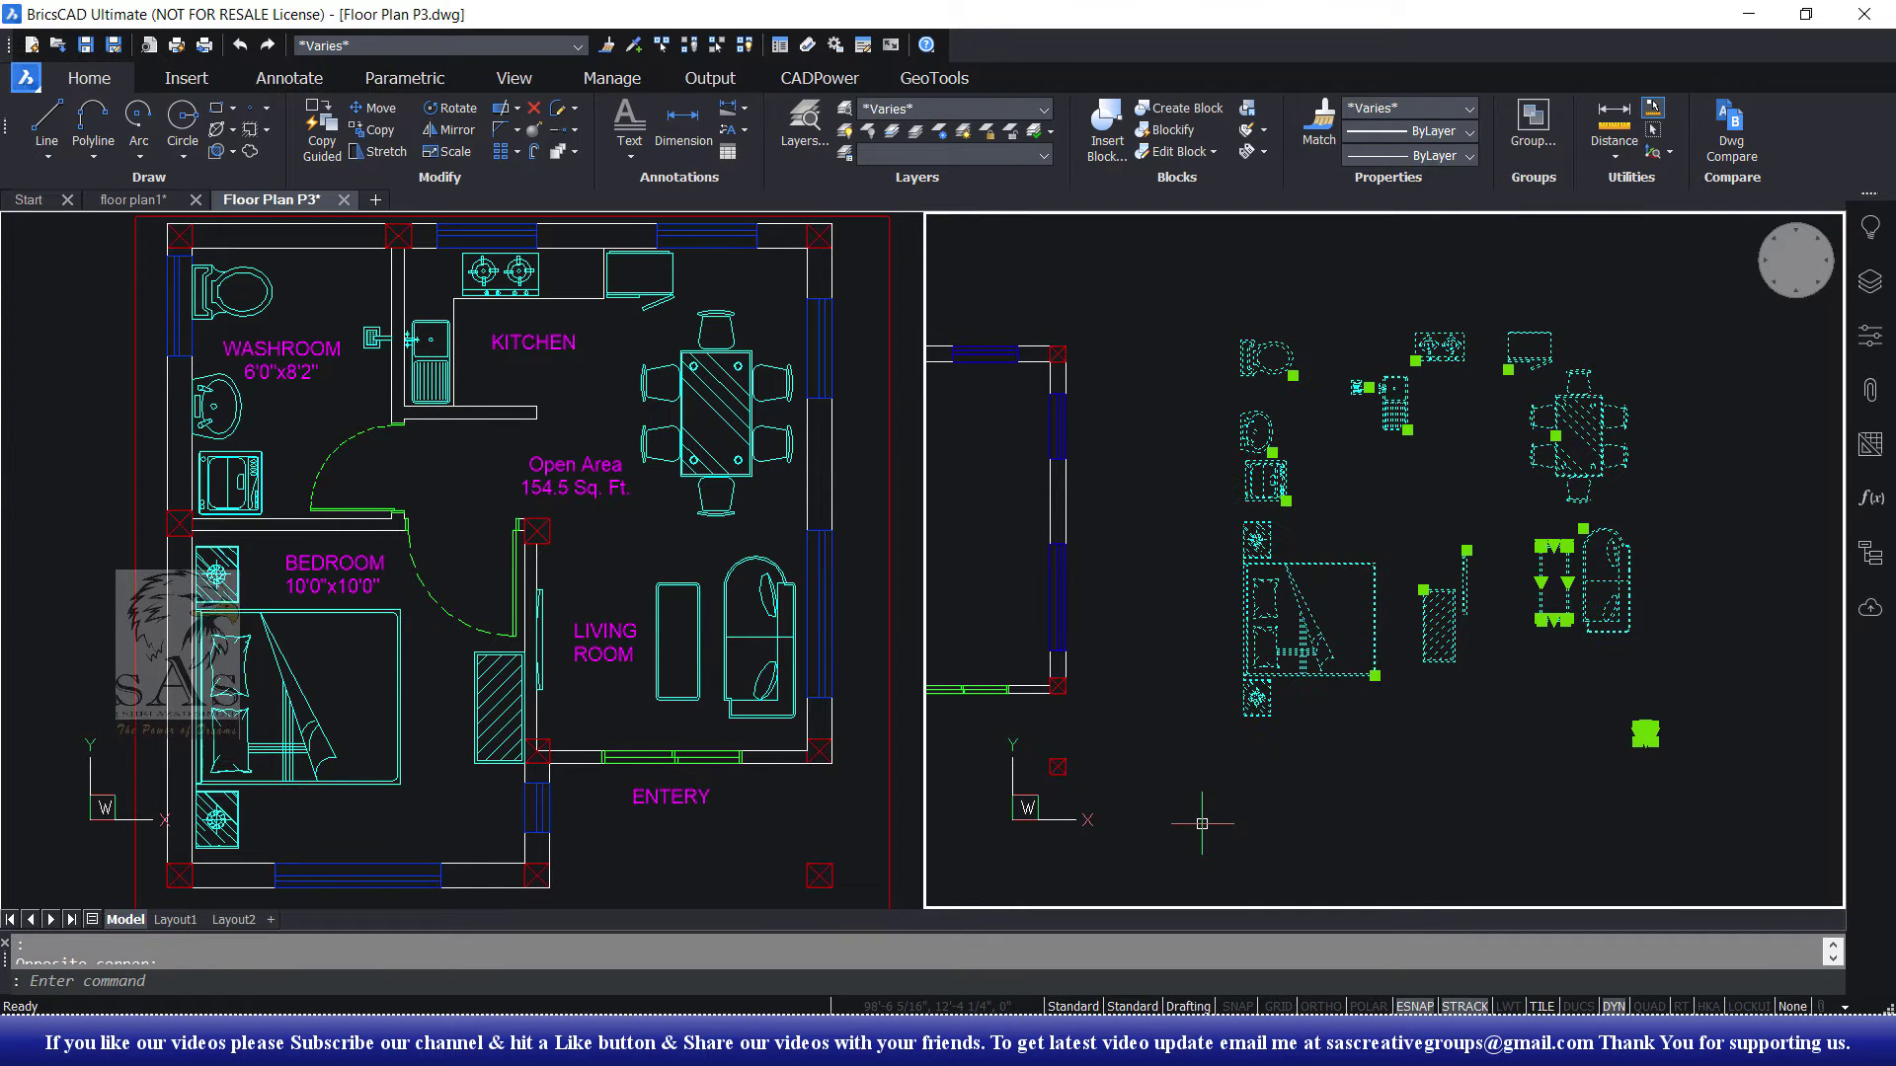
pyautogui.click(380, 108)
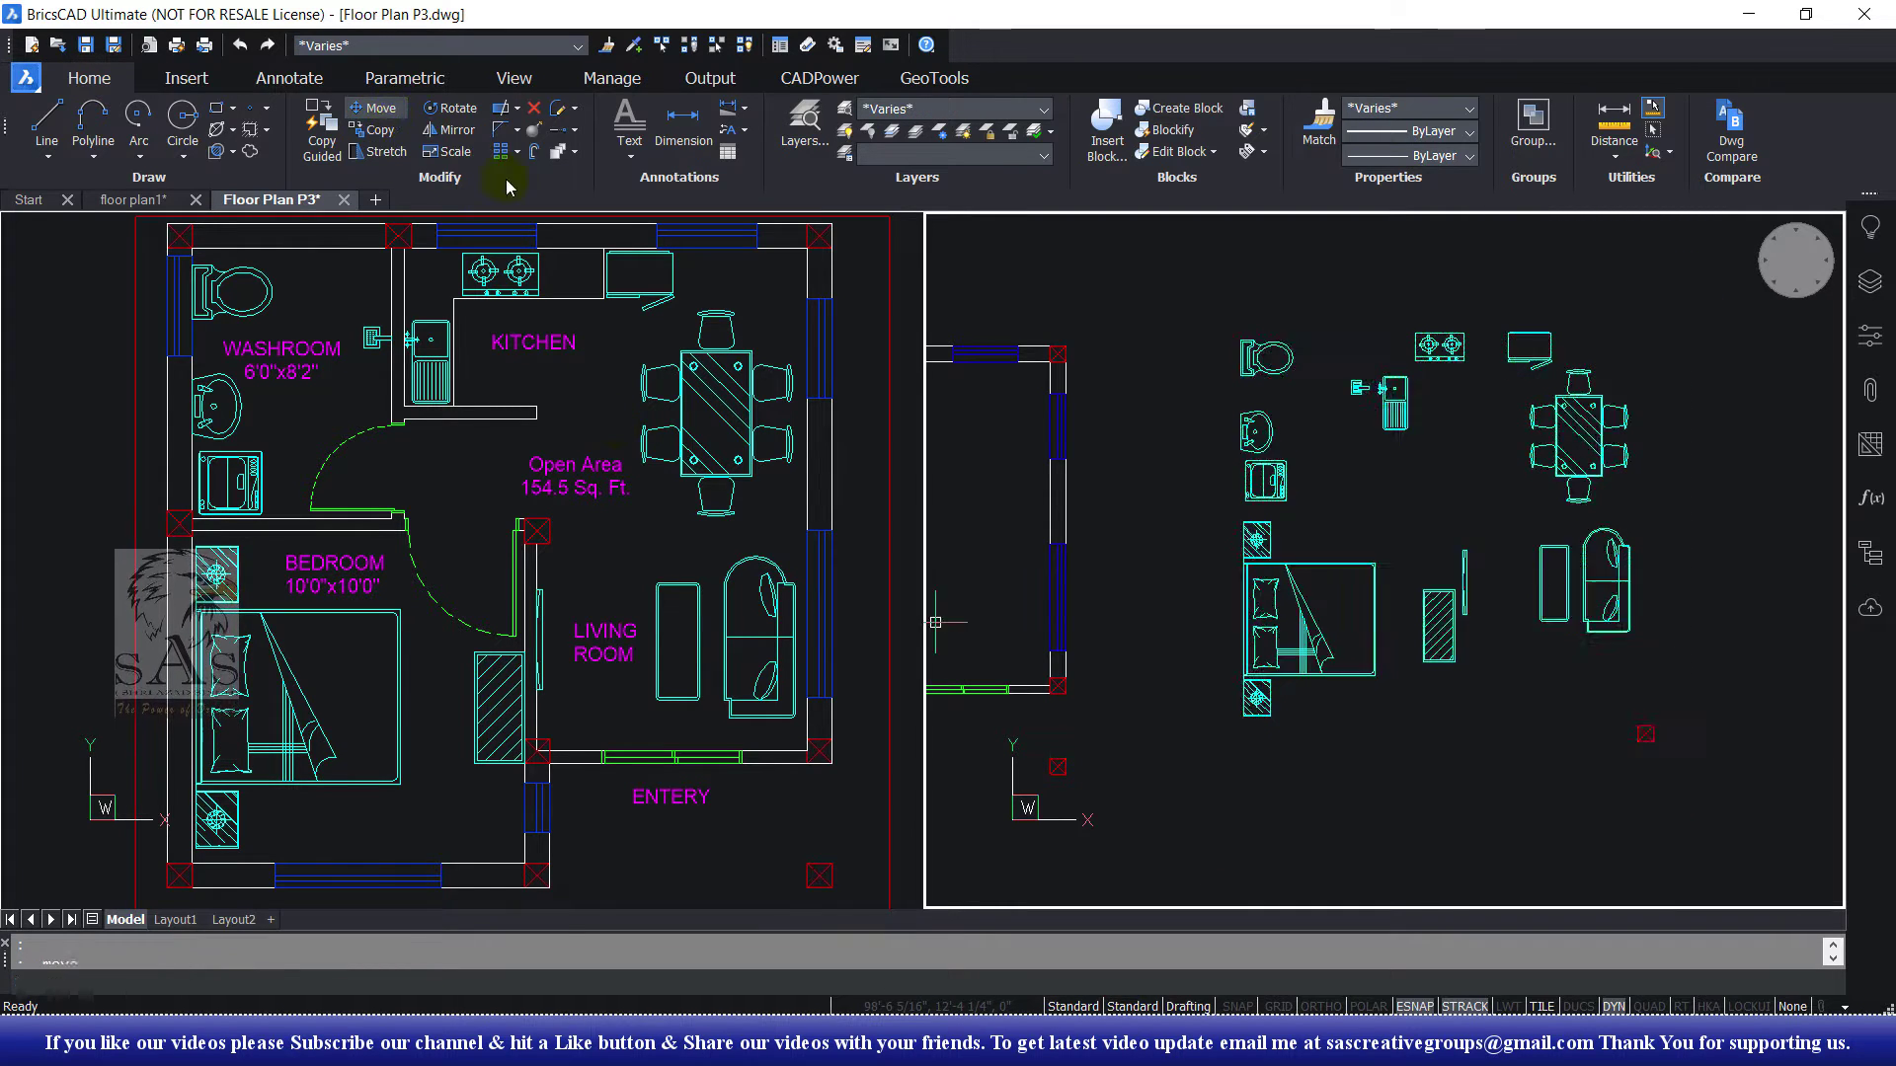
pyautogui.scroll(3, 1428, 698)
pyautogui.click(1428, 698)
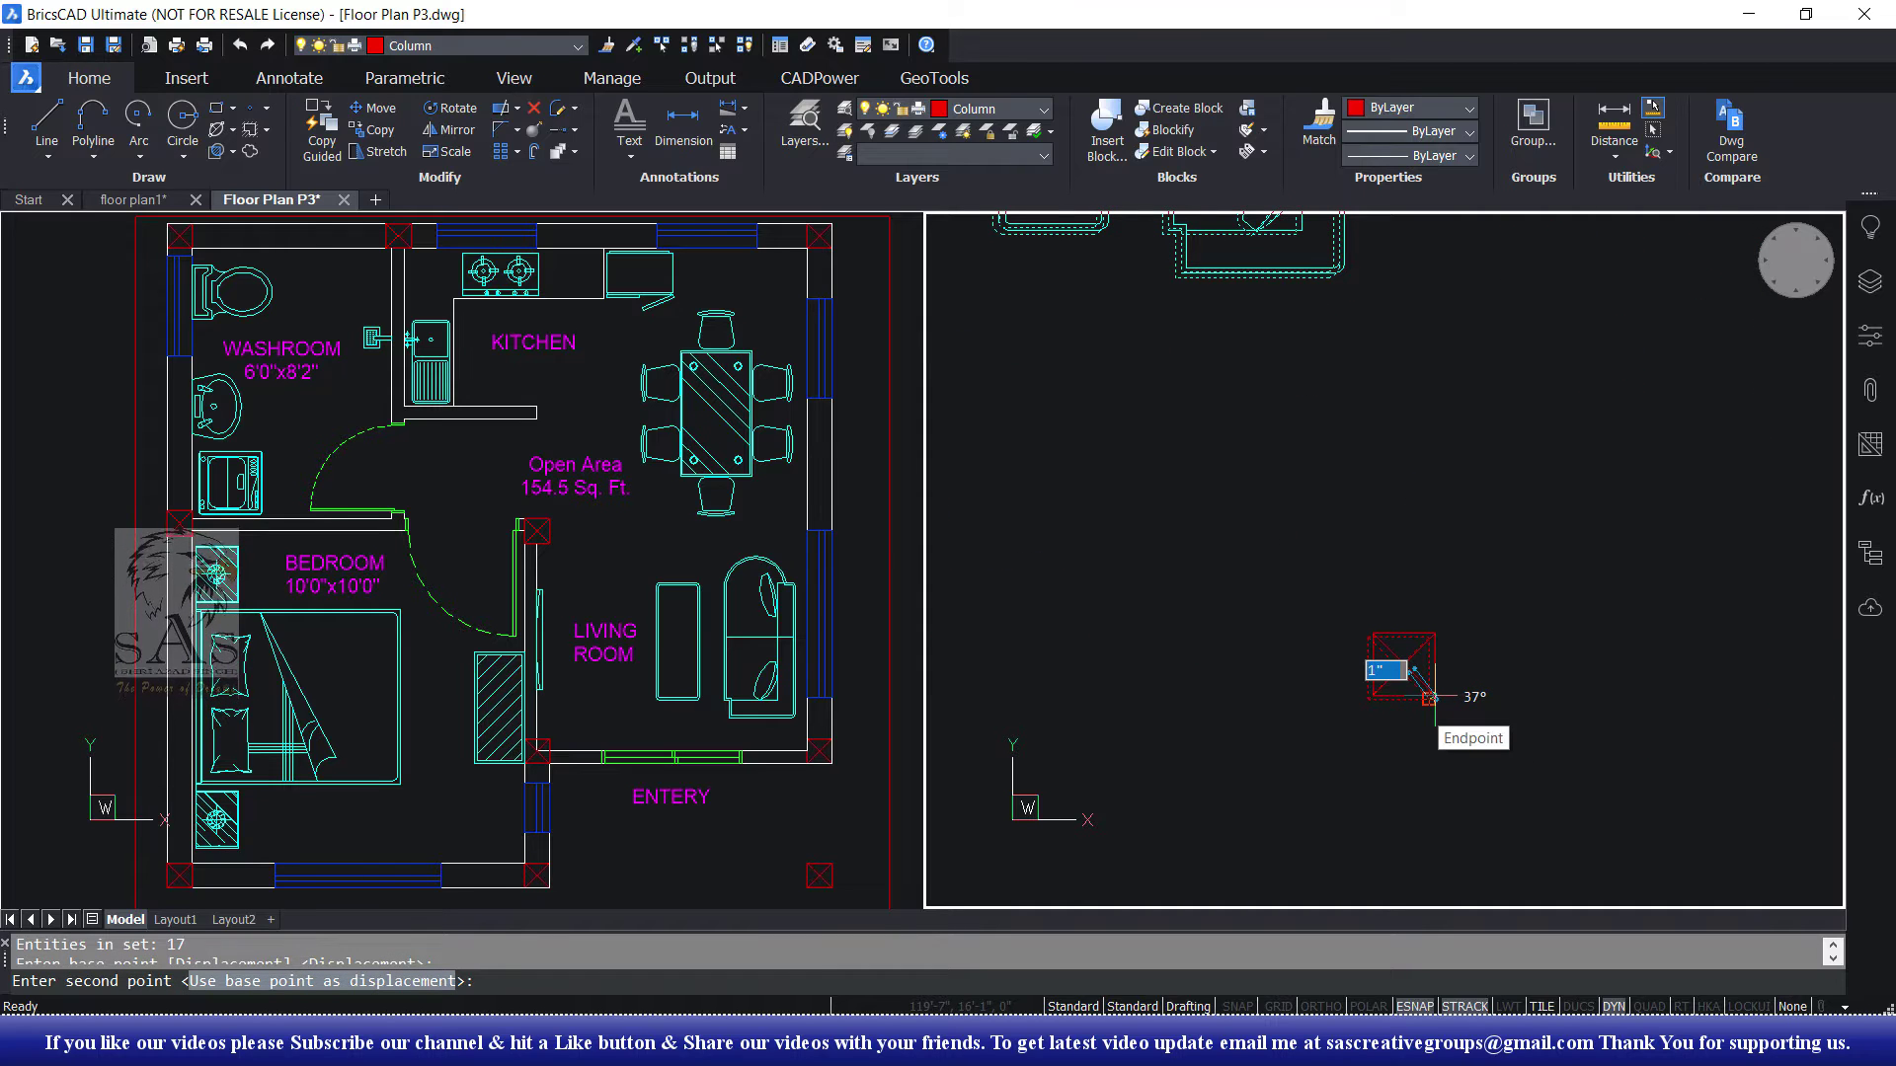
pyautogui.scroll(-3, 1429, 698)
pyautogui.scroll(-2, 1426, 711)
pyautogui.scroll(3, 1422, 716)
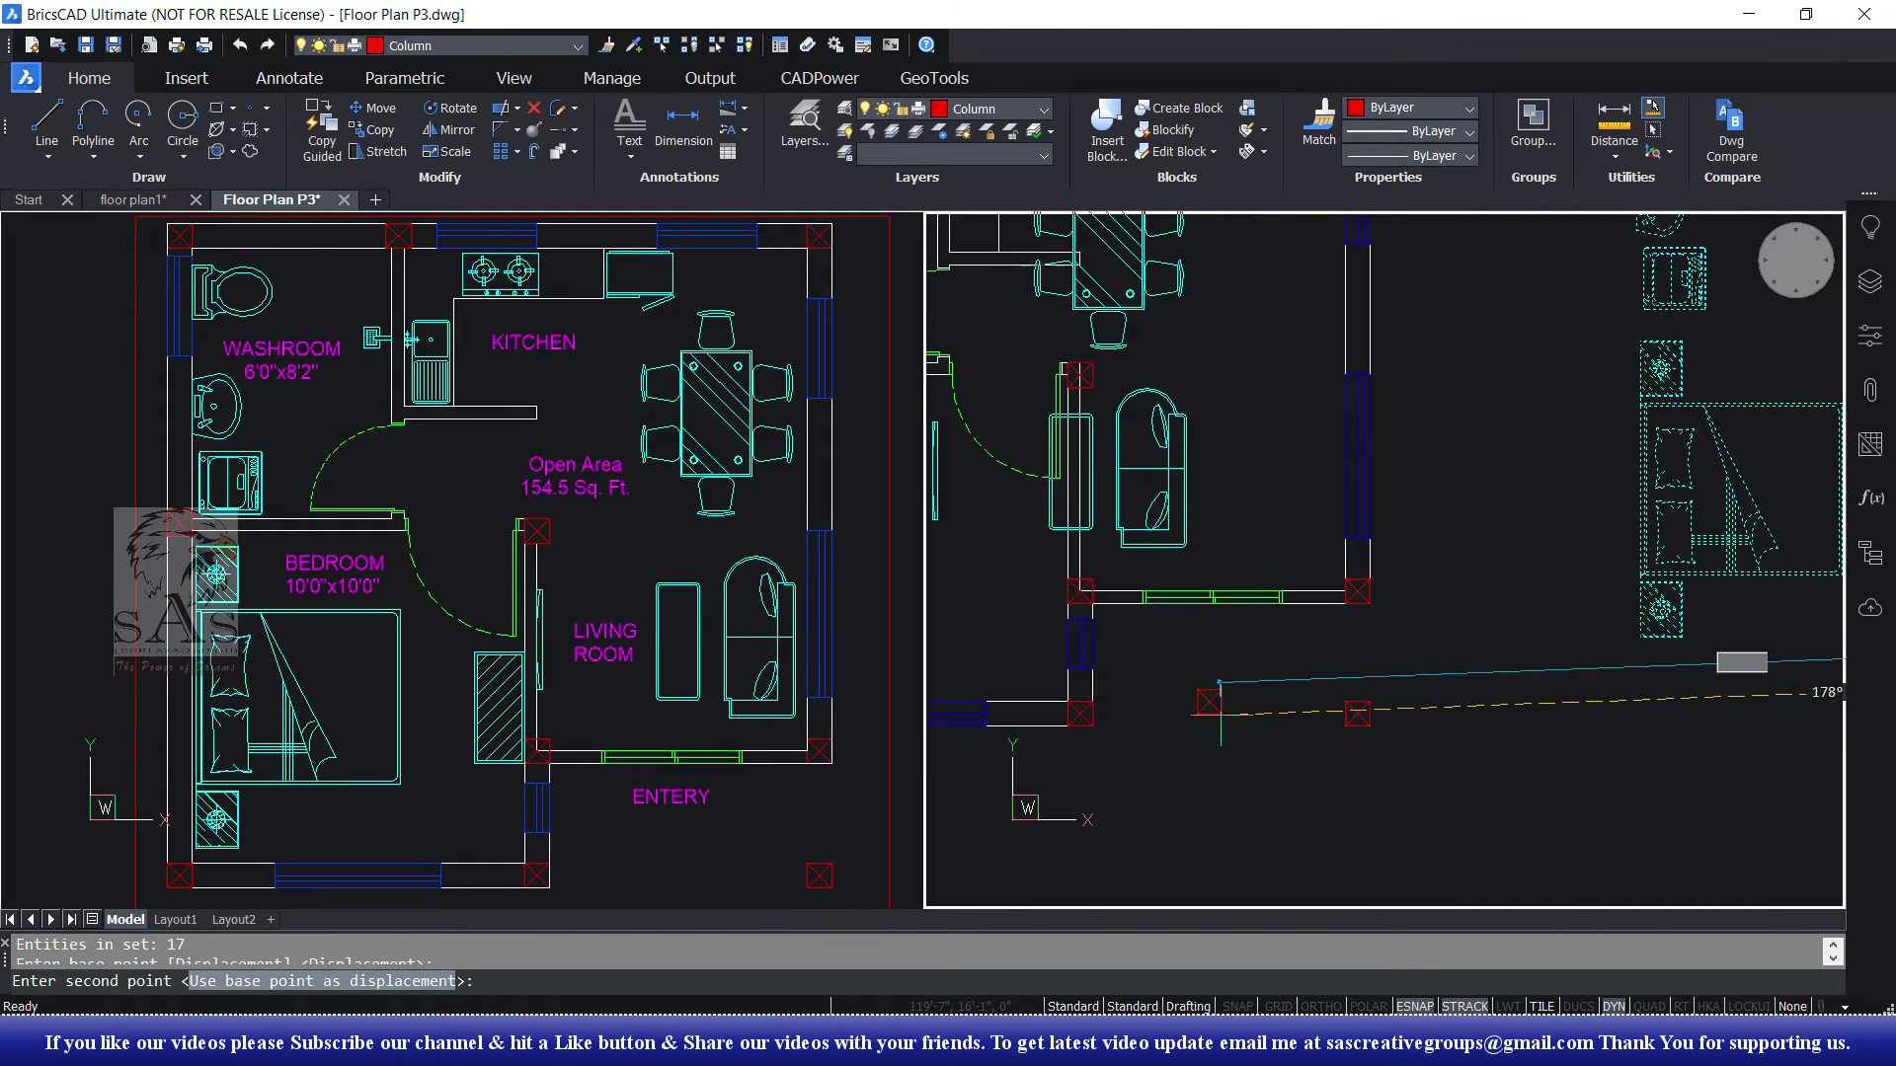
pyautogui.scroll(3, 1418, 721)
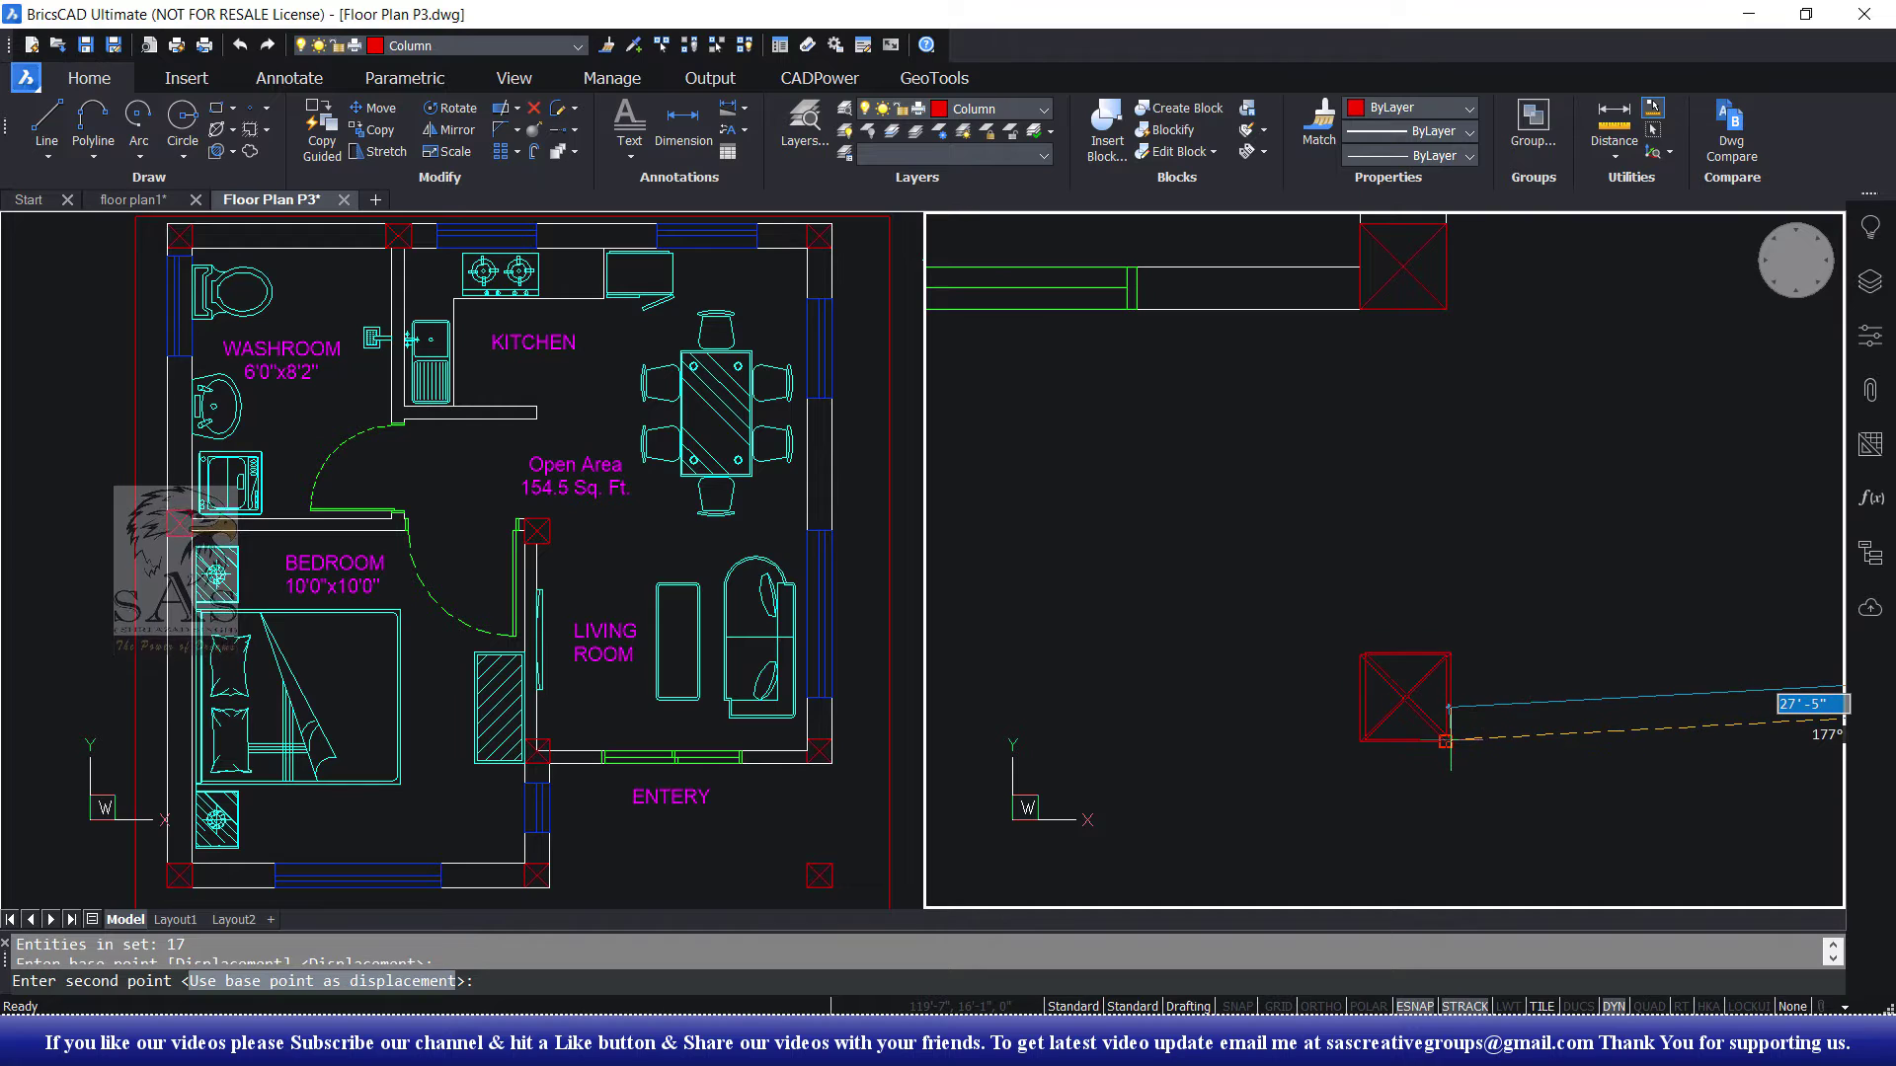
pyautogui.click(1447, 743)
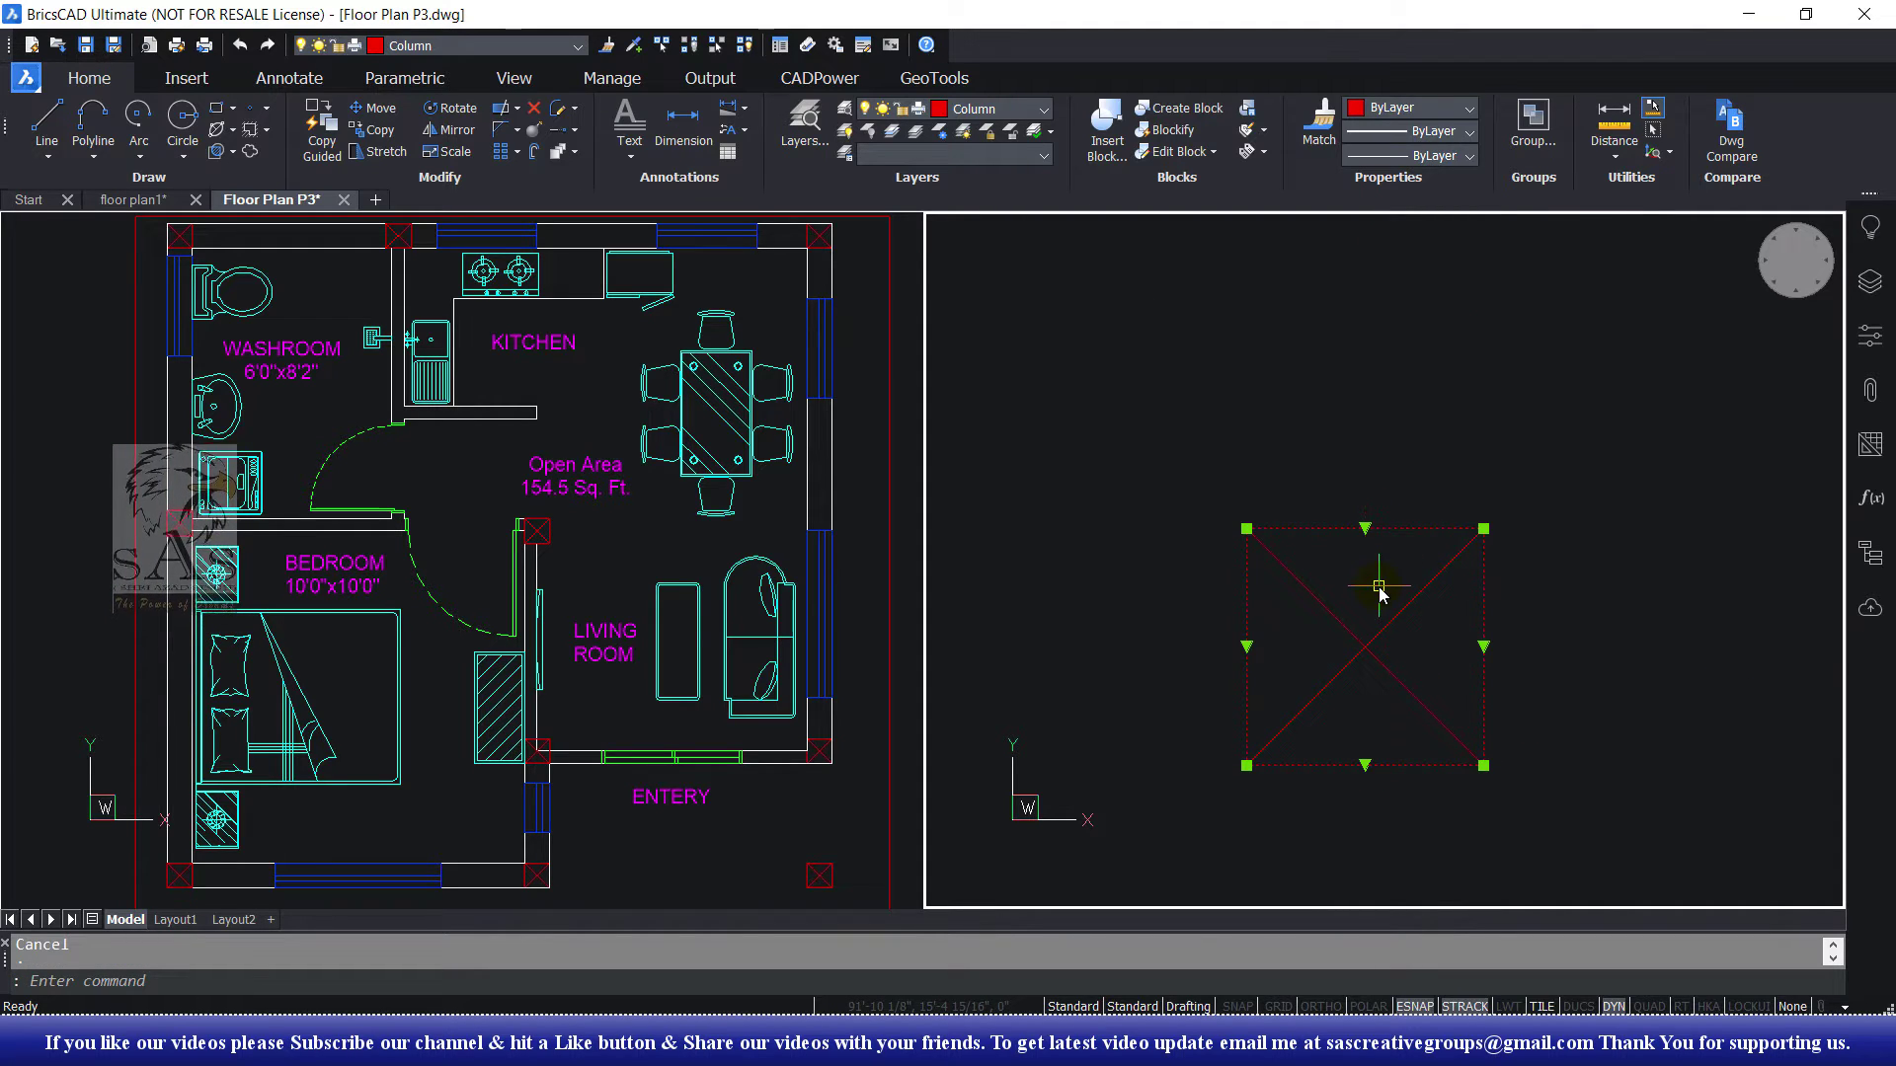
pyautogui.scroll(-5, 1388, 624)
pyautogui.scroll(-1, 1694, 510)
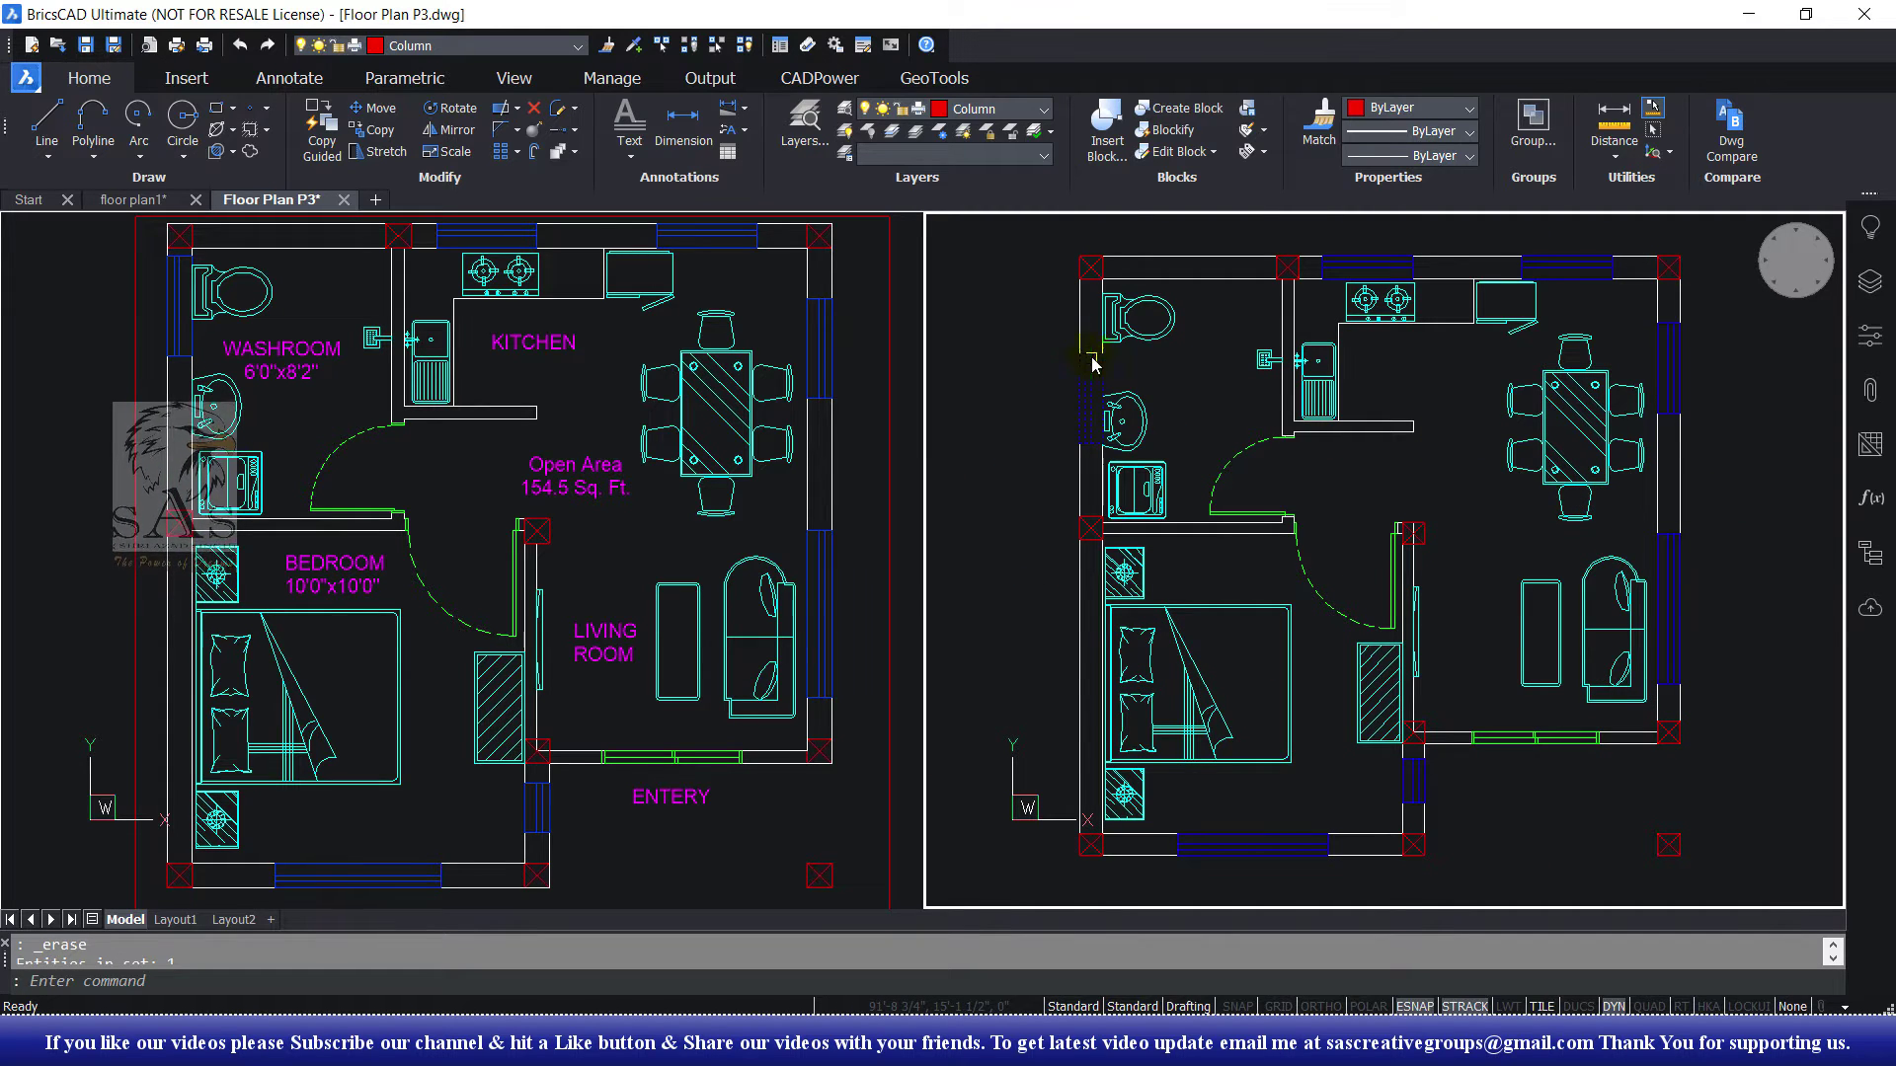
# Step: Move the washroom window along its wall with ortho (F8) switched on
pyautogui.scroll(2, 1128, 406)
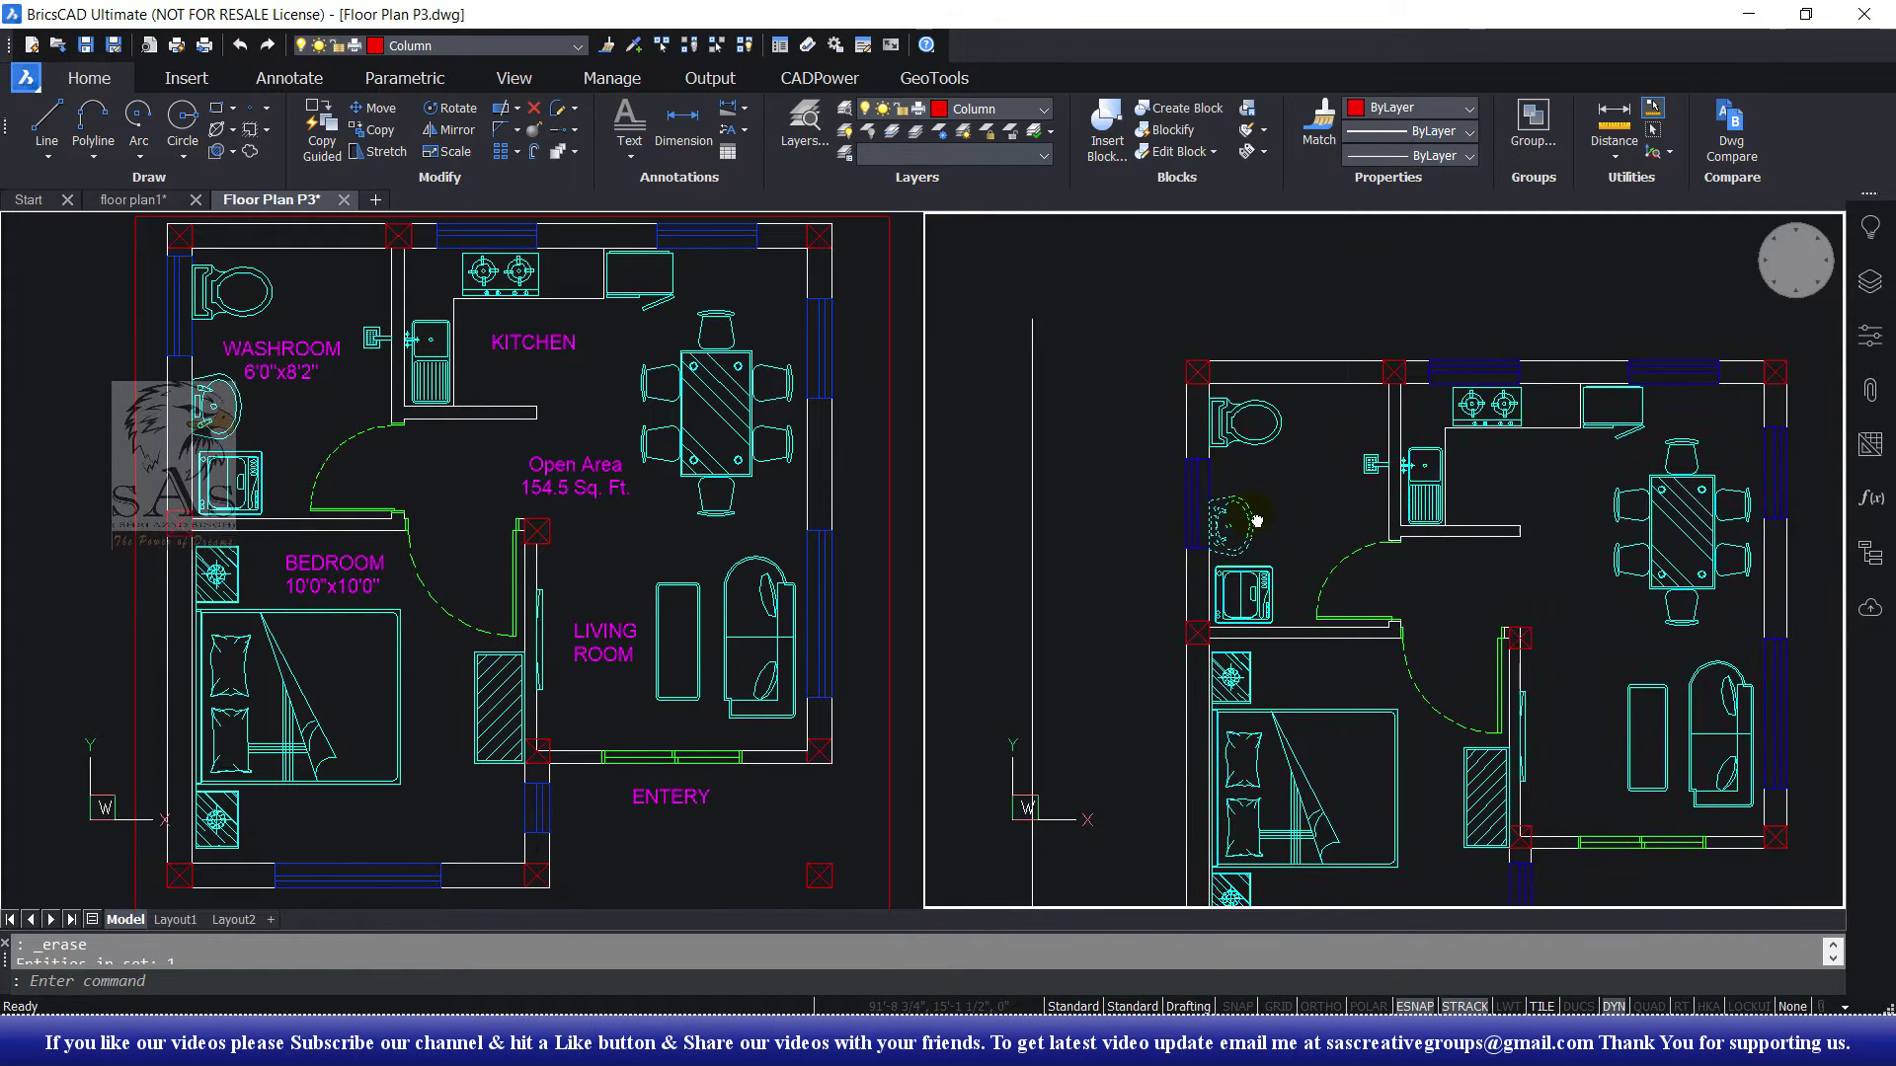
pyautogui.scroll(3, 1210, 497)
pyautogui.click(1151, 445)
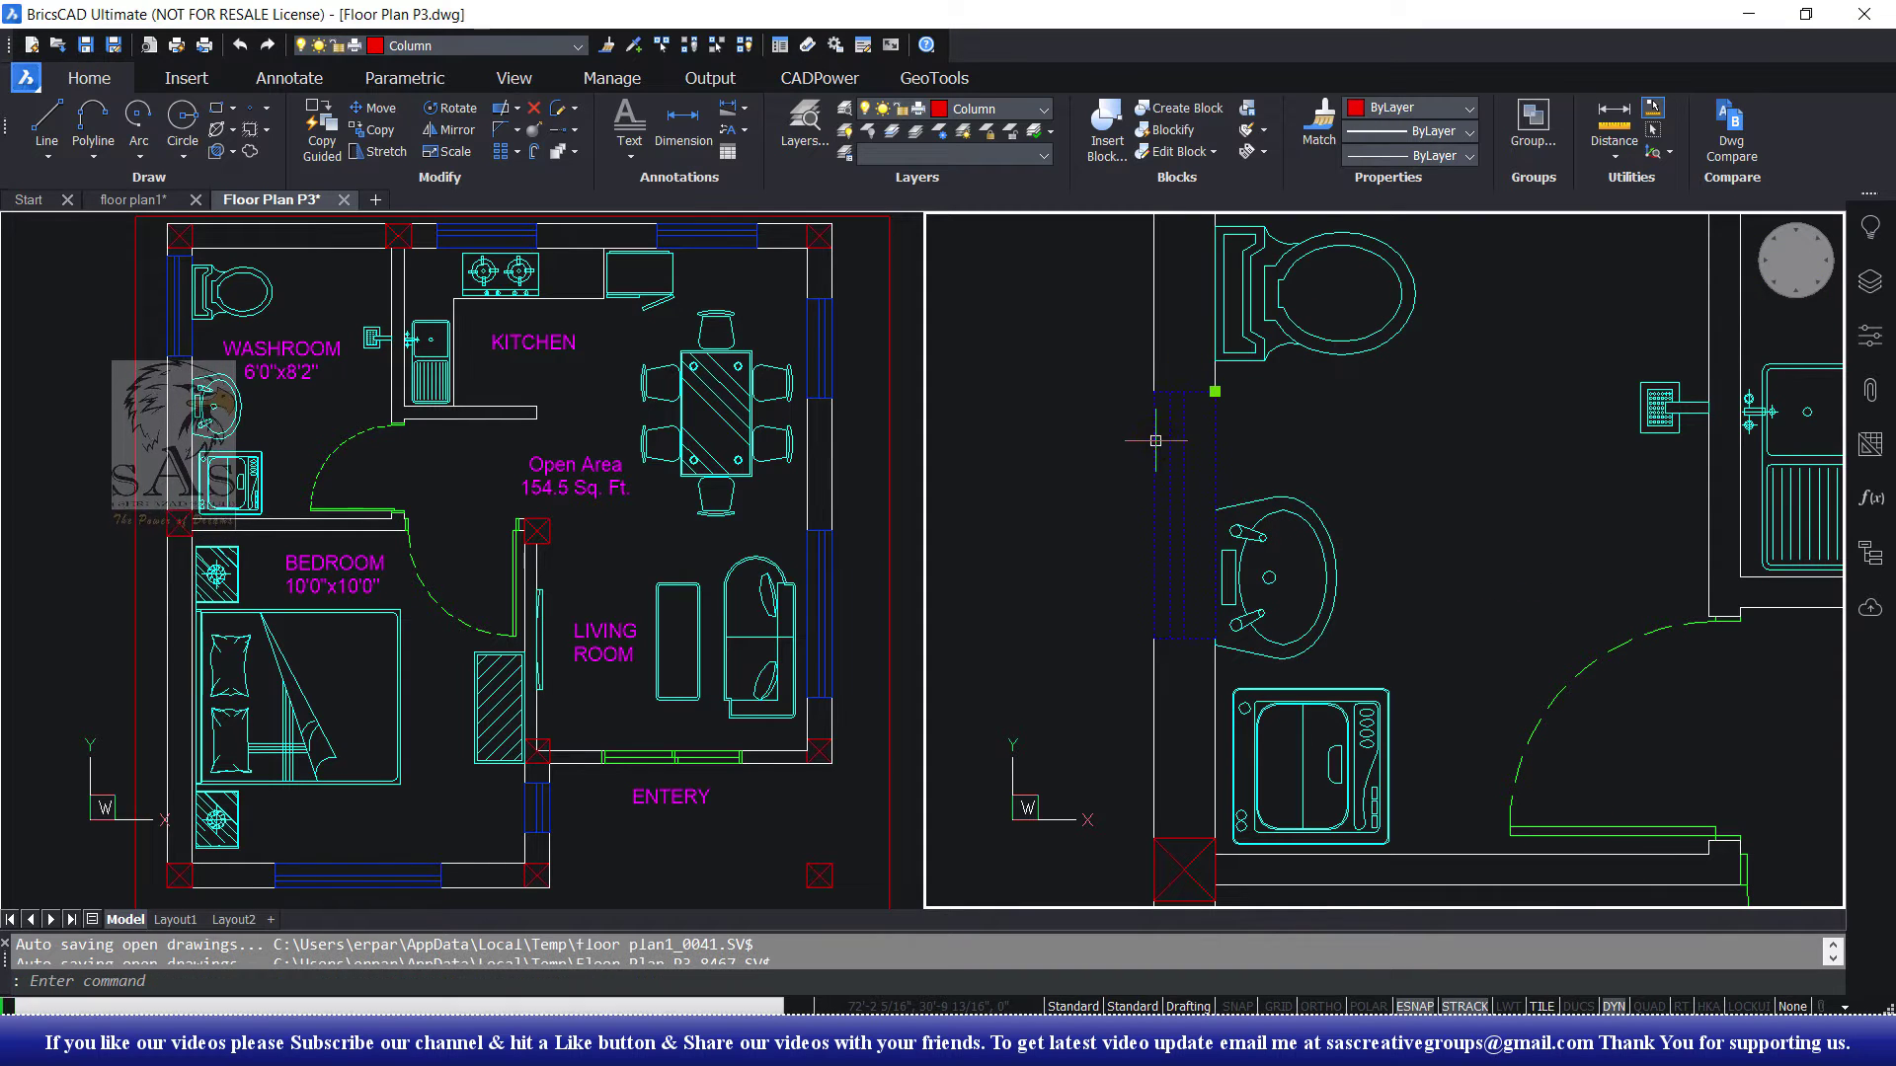
pyautogui.scroll(-1, 1195, 392)
pyautogui.scroll(1, 1194, 392)
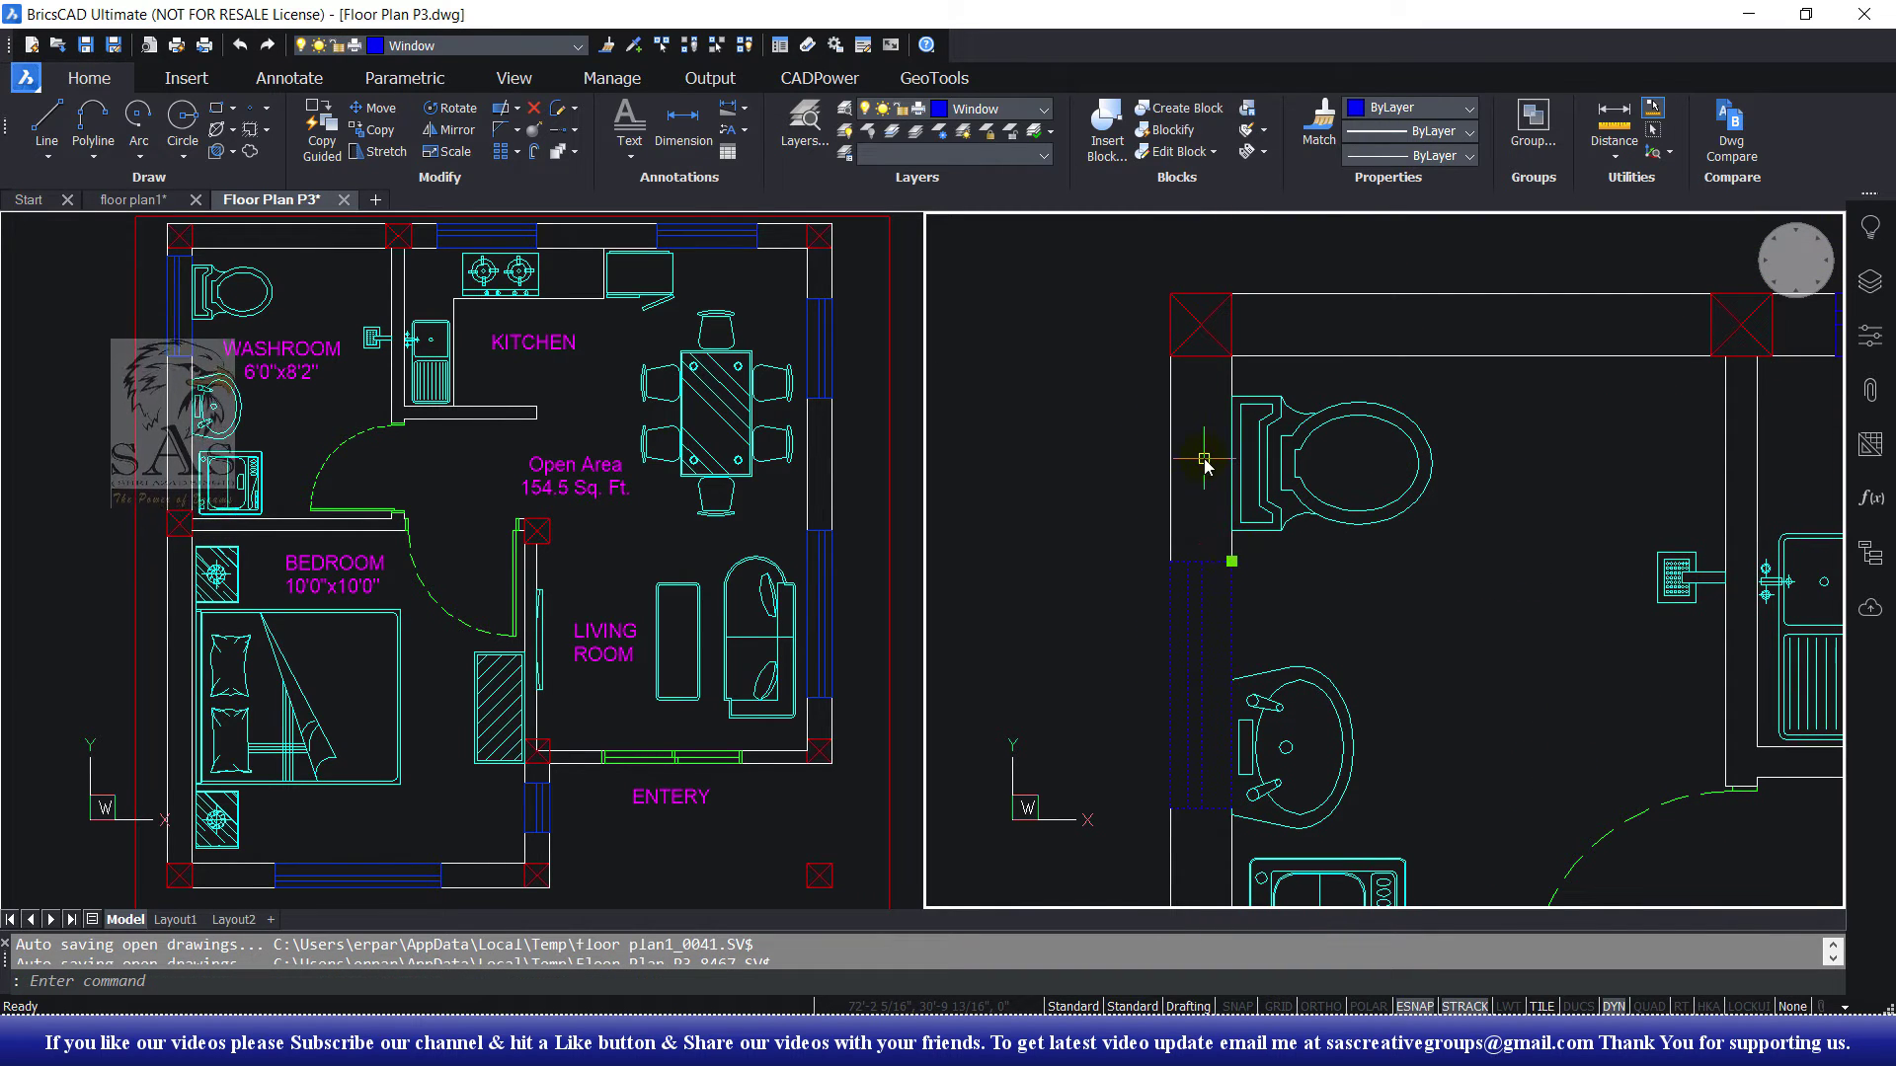
pyautogui.write('m')
pyautogui.press('Return')
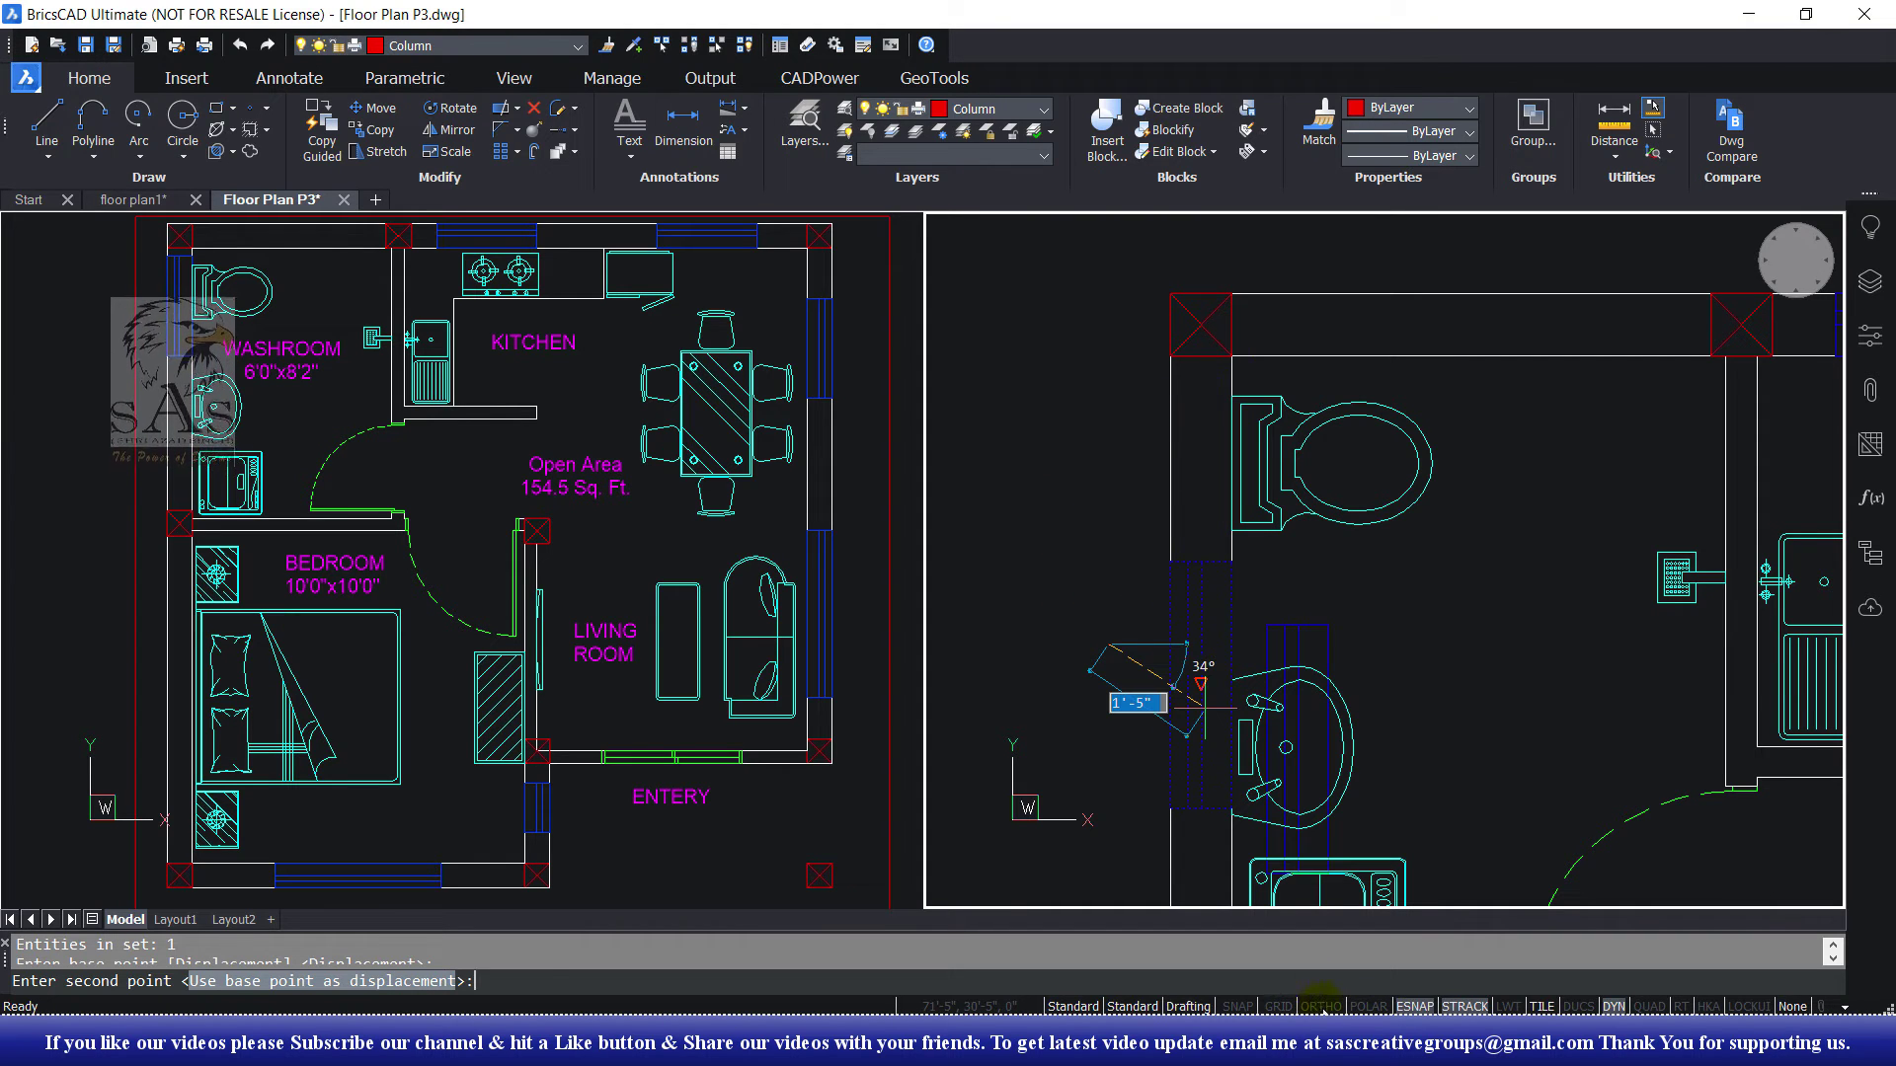
pyautogui.press('F8')
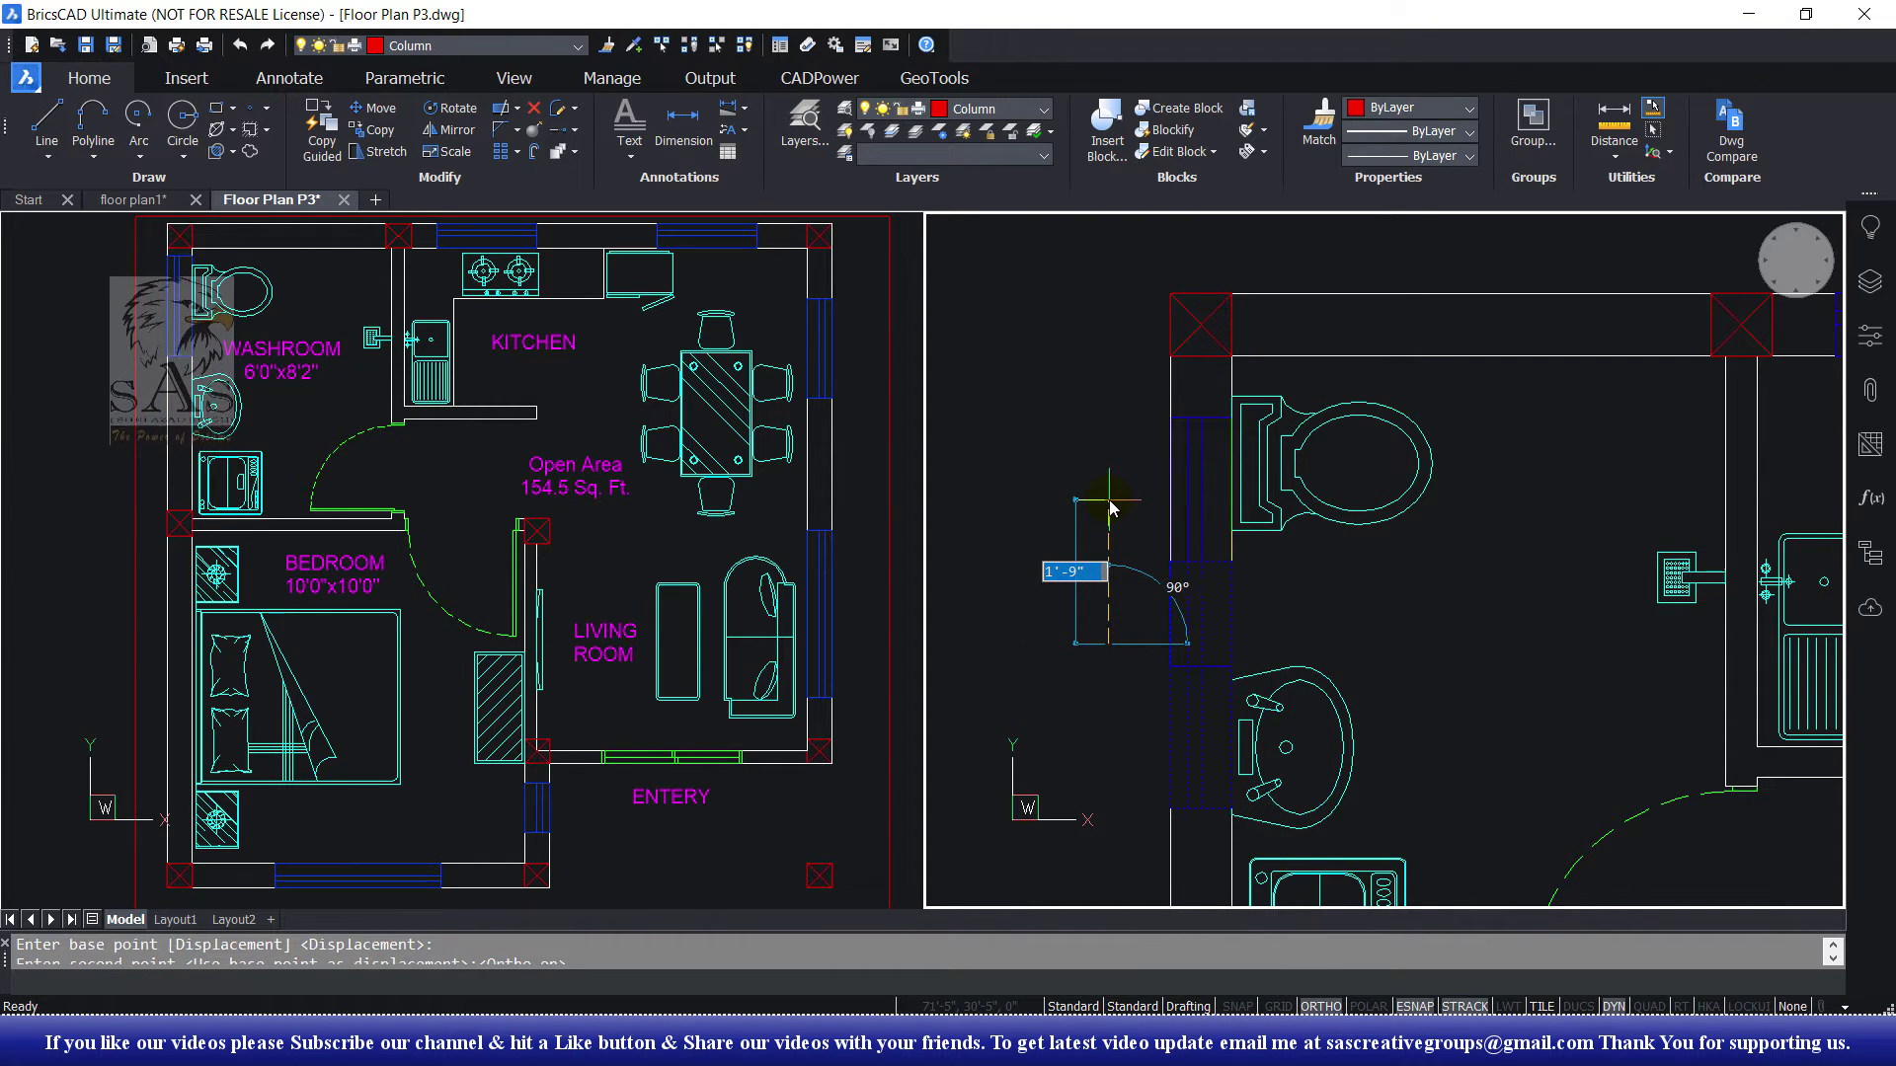
pyautogui.scroll(-5, 1098, 505)
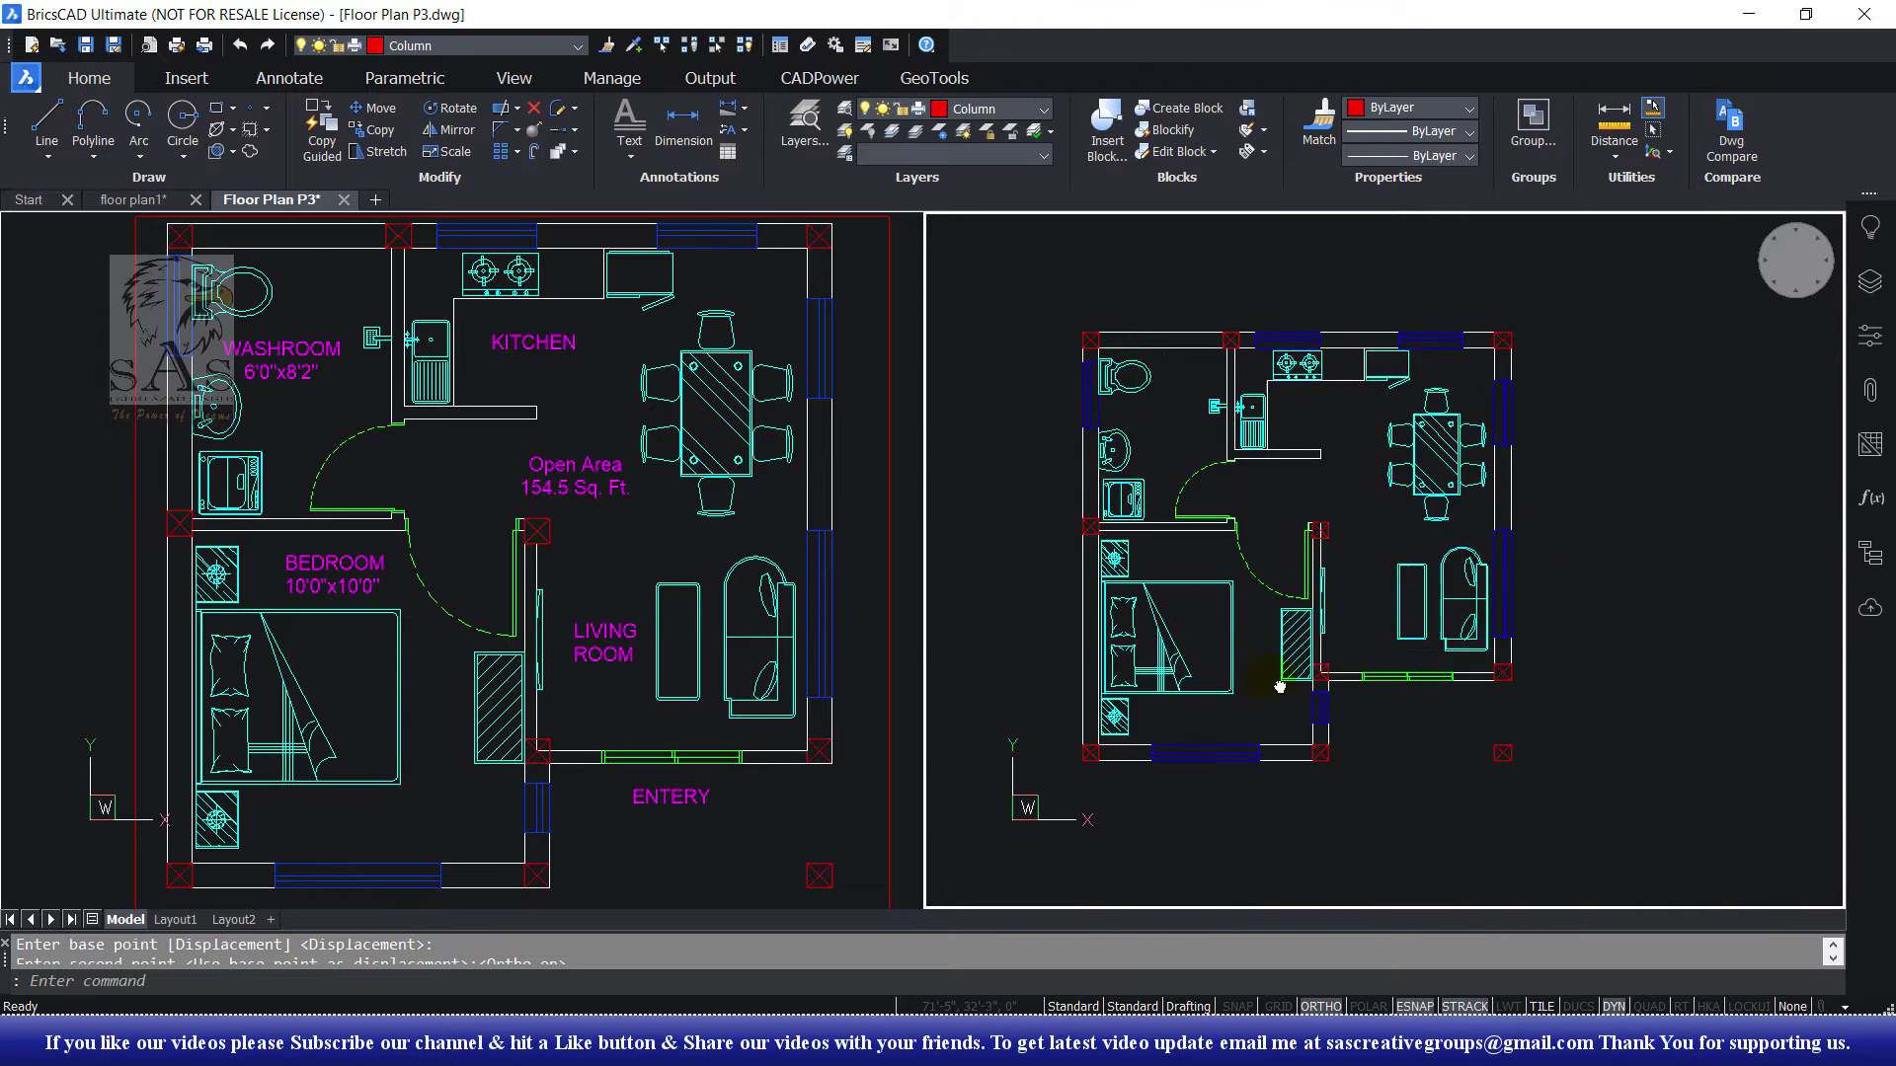
pyautogui.scroll(3, 1378, 640)
pyautogui.scroll(-2, 1379, 632)
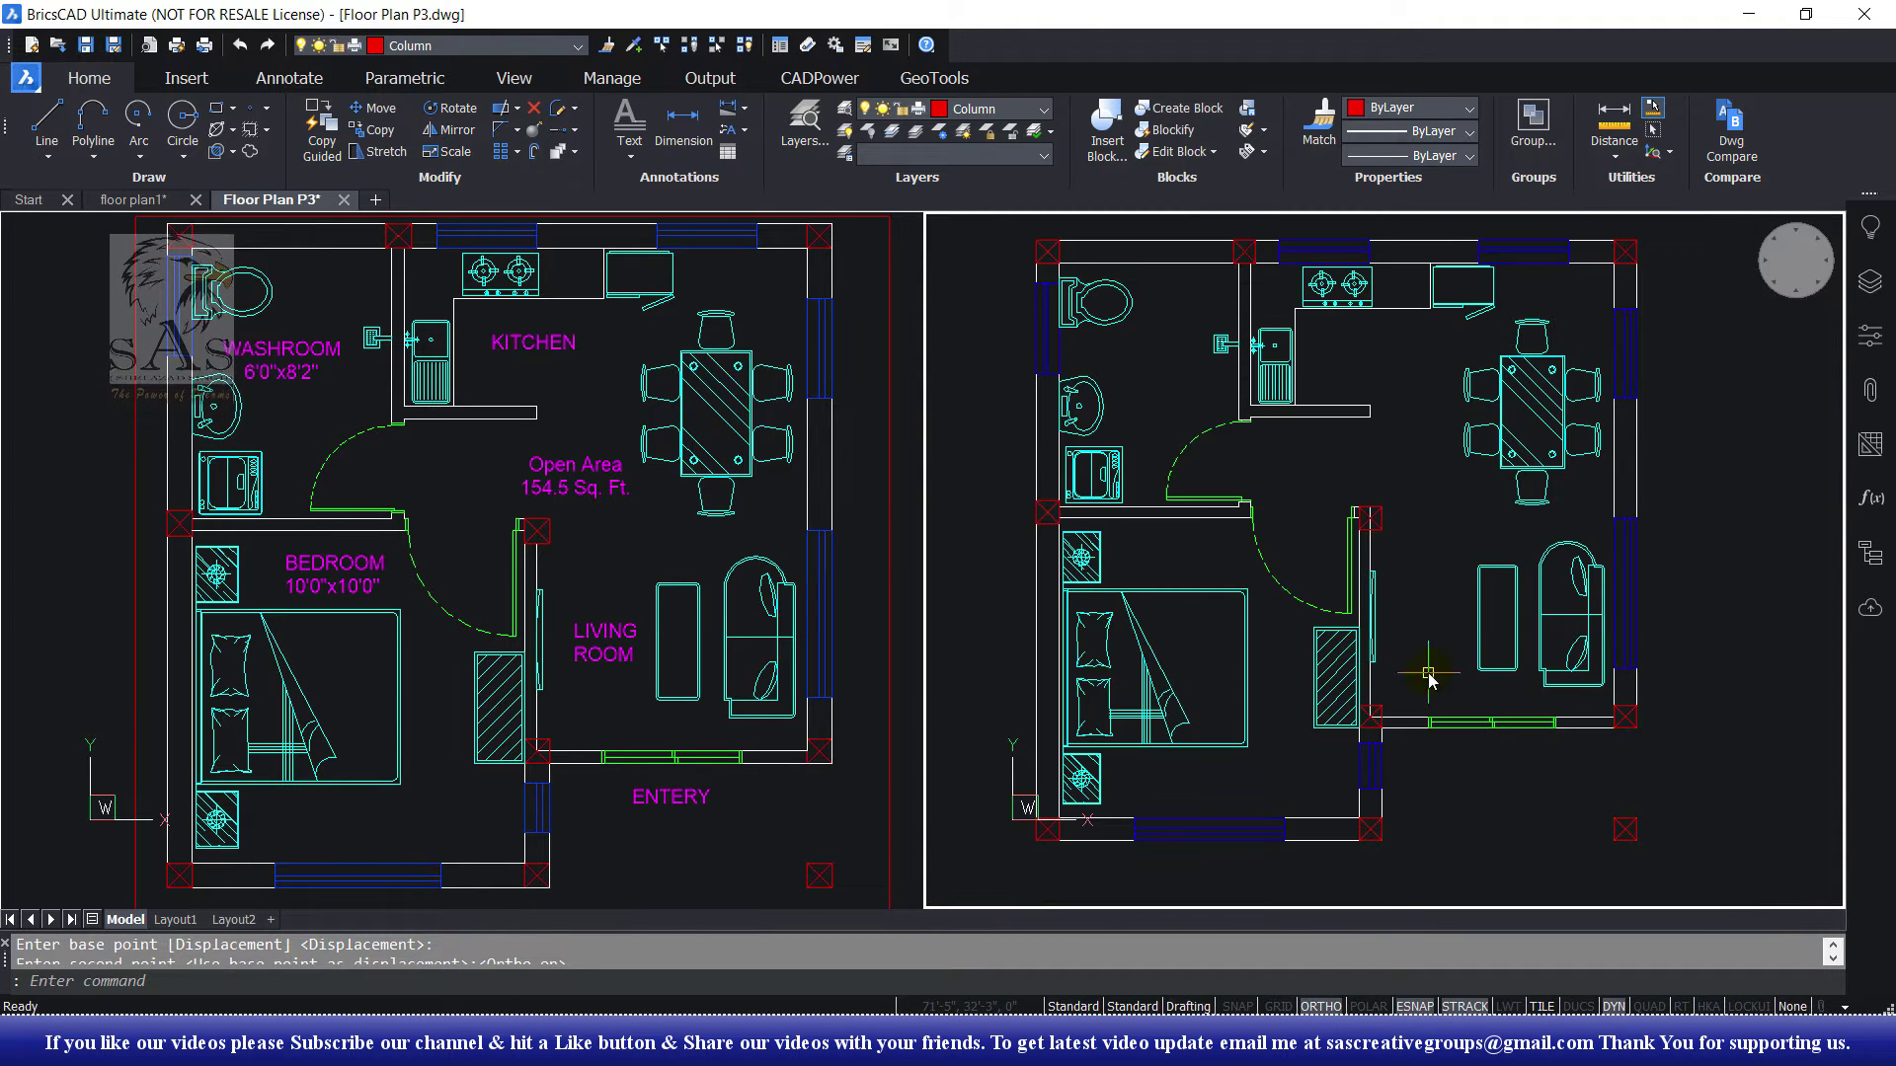
pyautogui.scroll(1, 1378, 620)
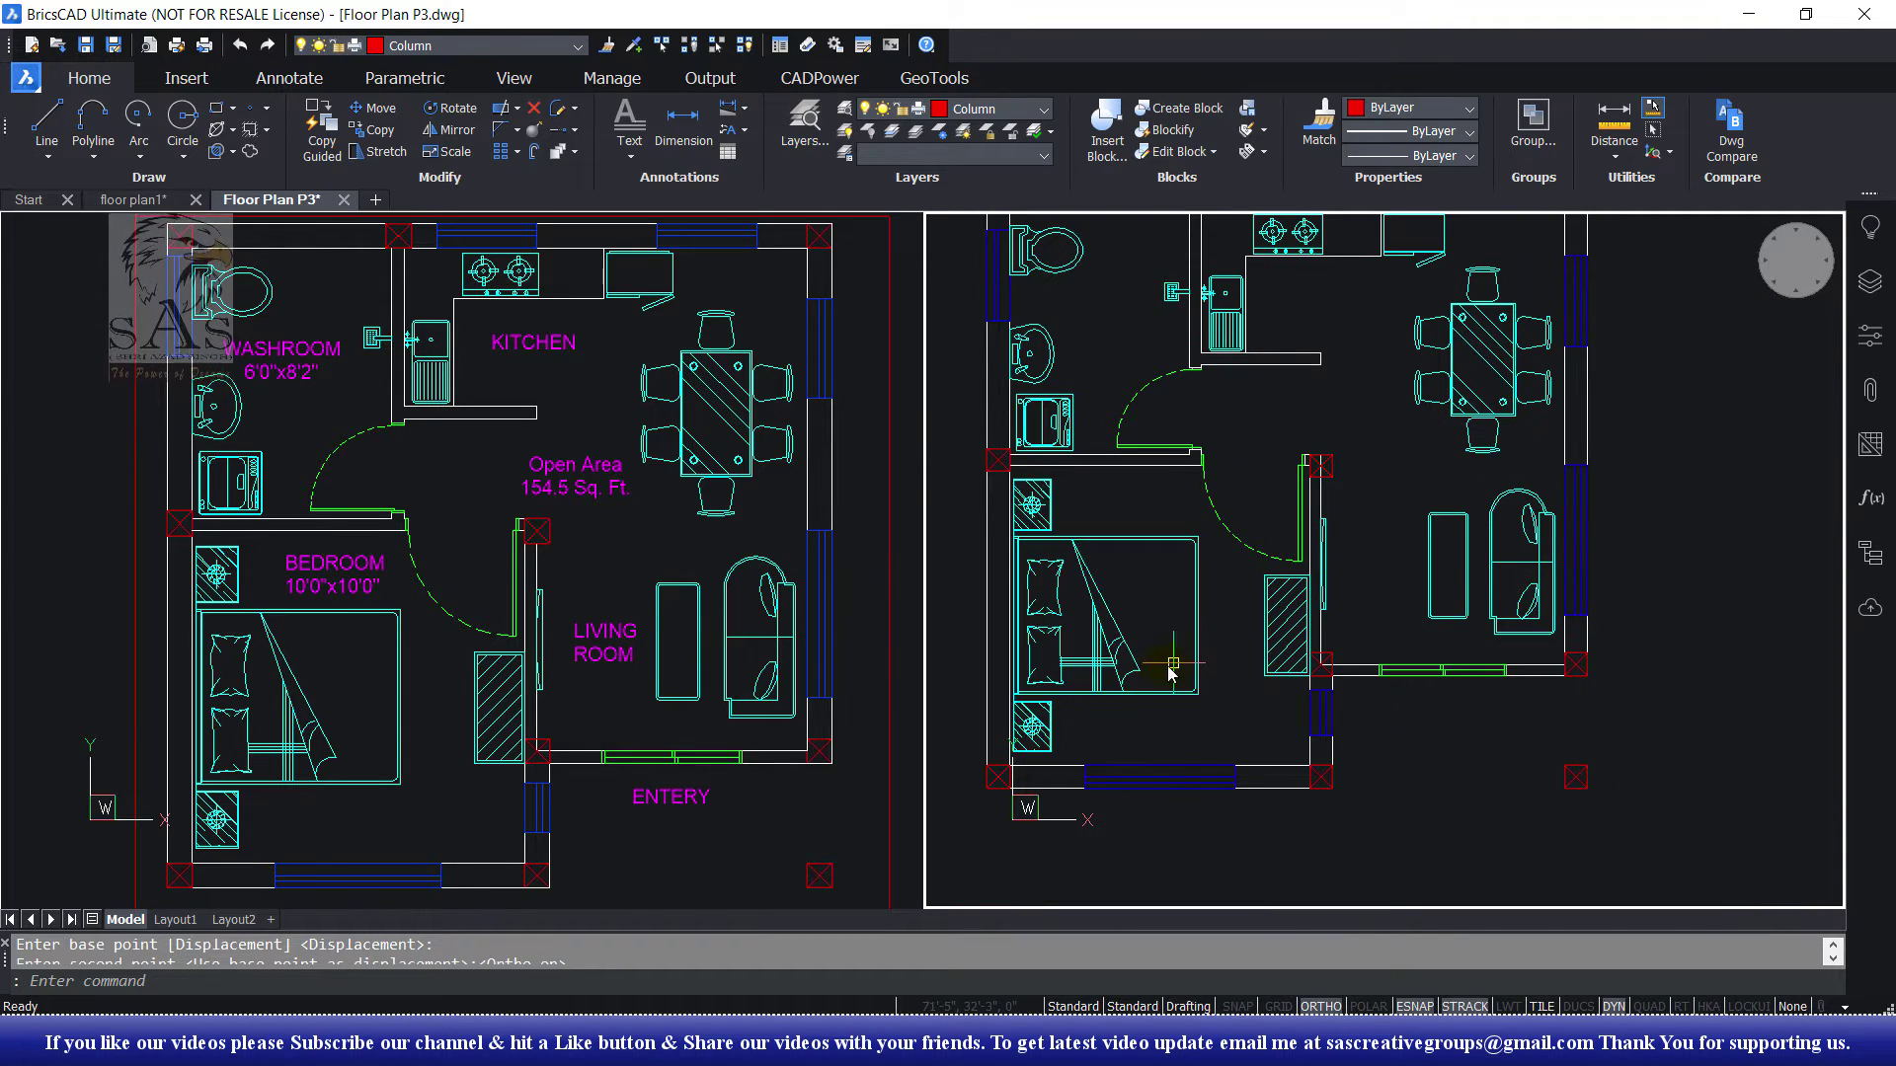
pyautogui.scroll(3, 1055, 726)
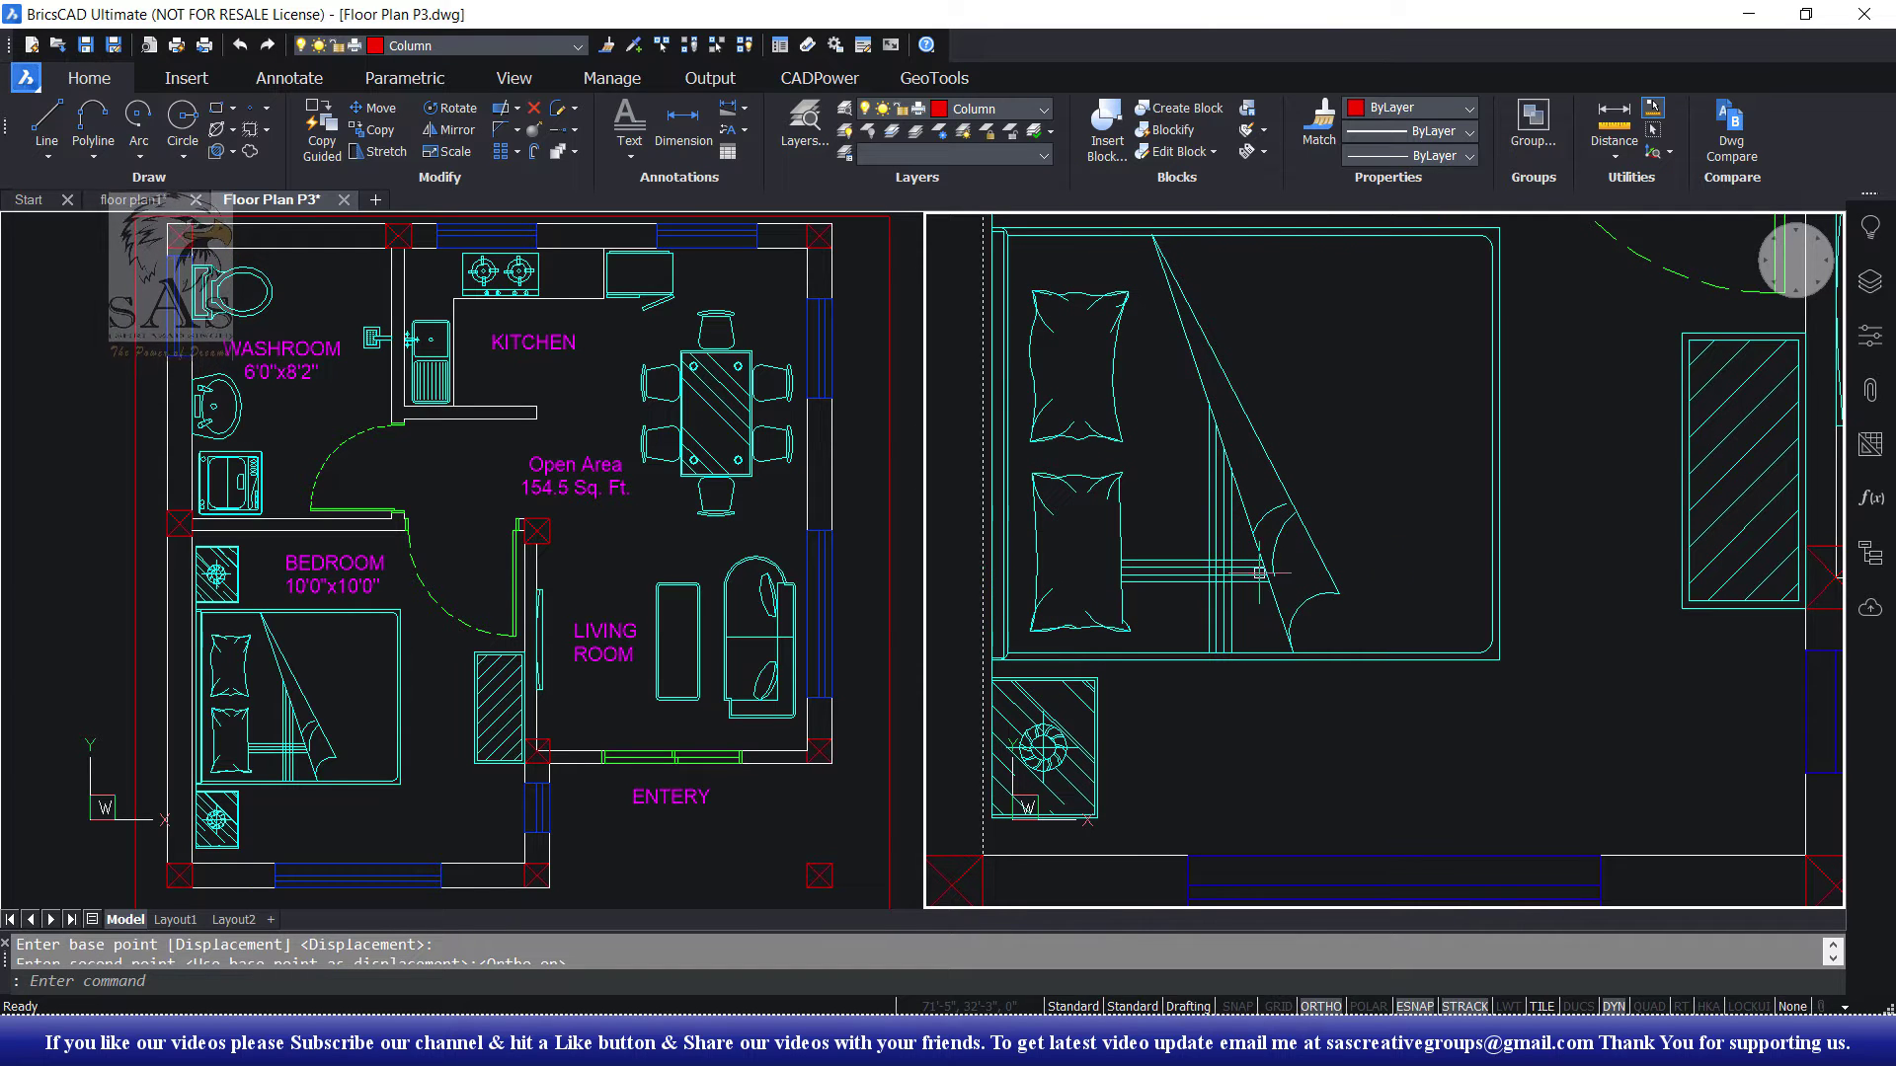
pyautogui.click(1199, 658)
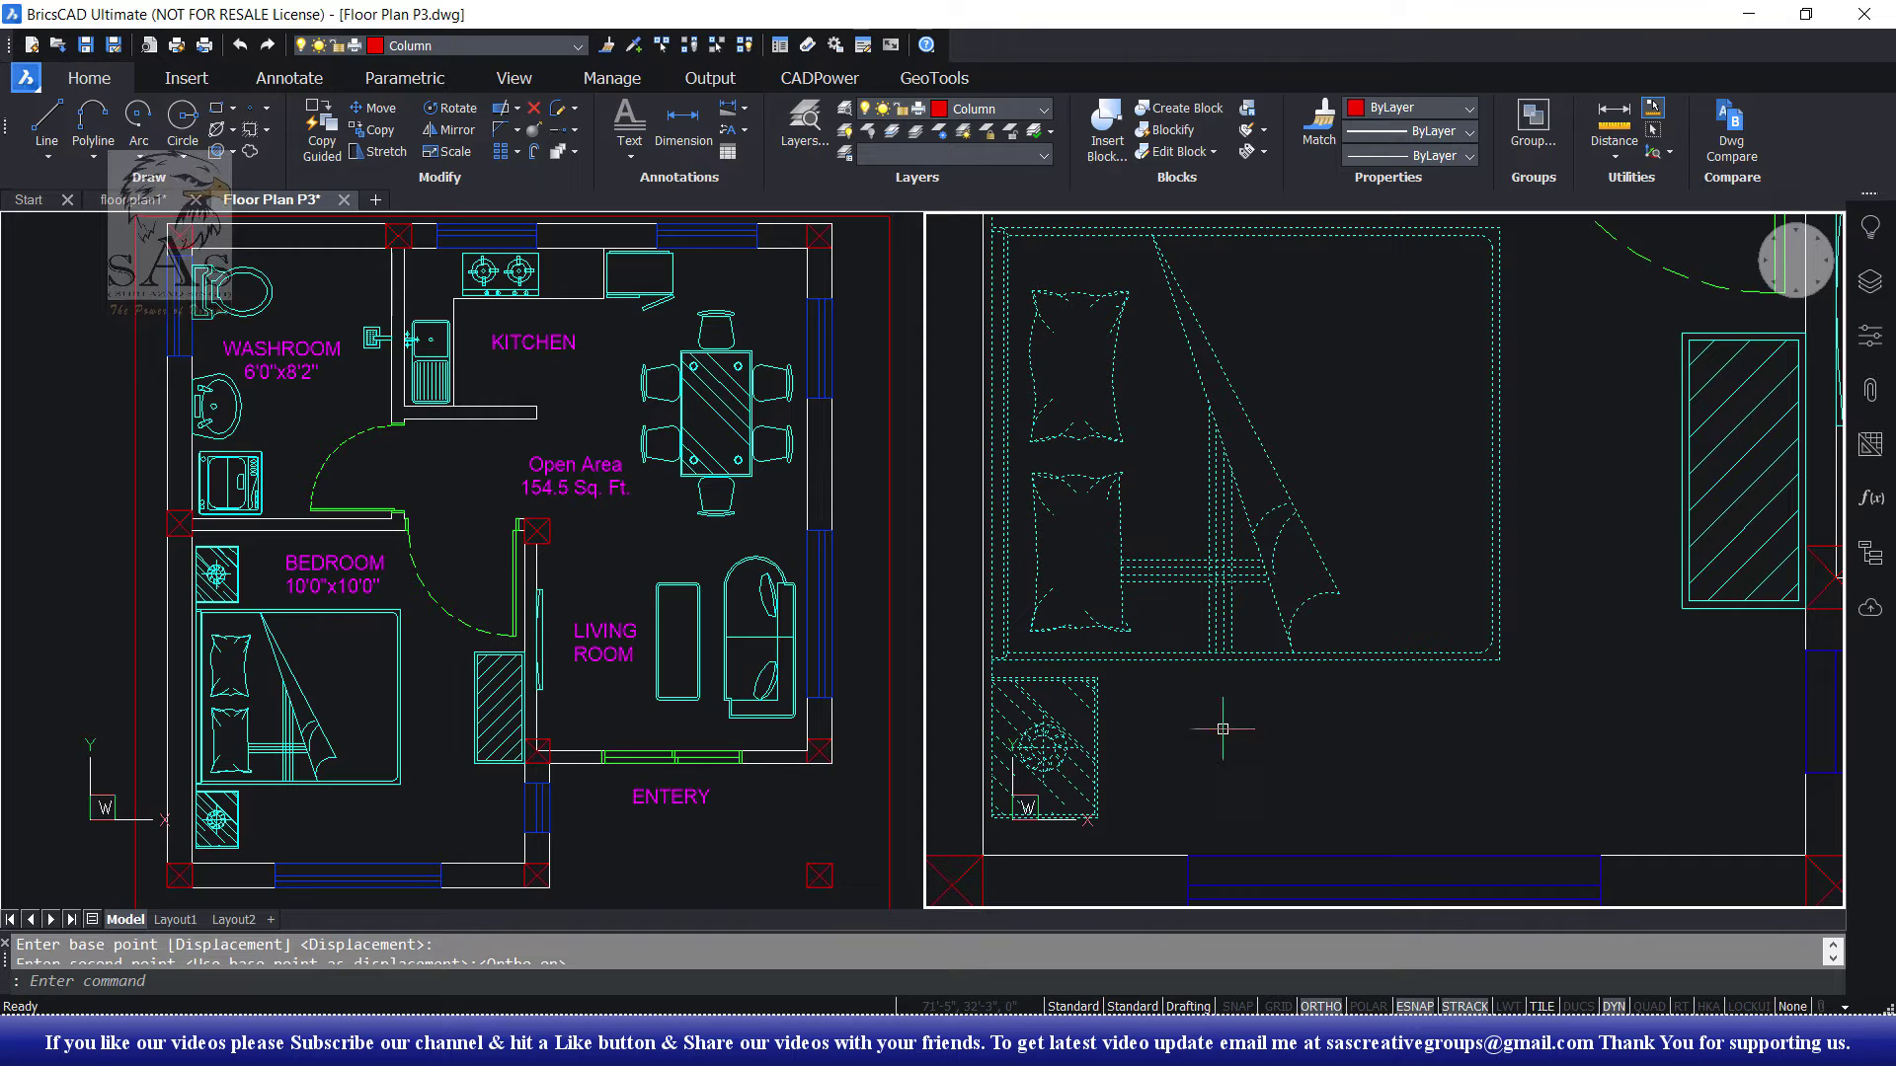
pyautogui.press('Escape')
pyautogui.write('sc')
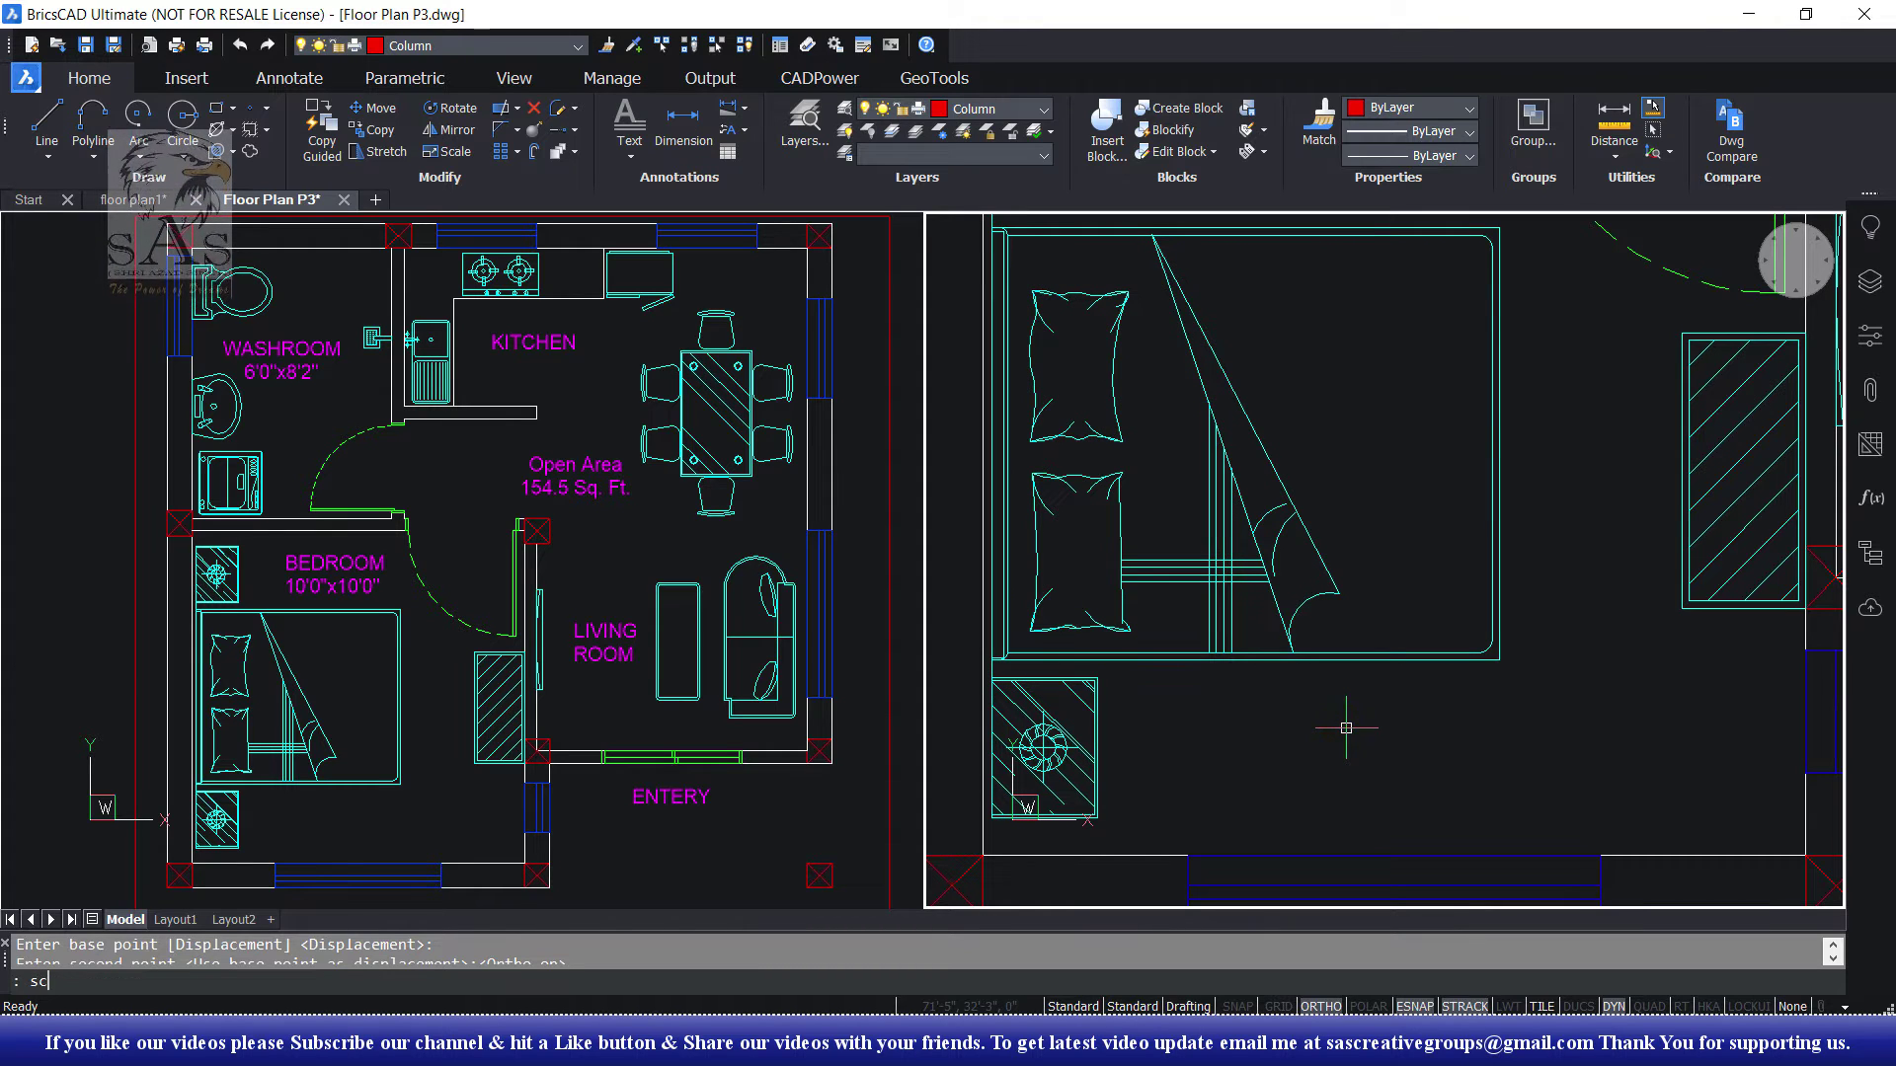
pyautogui.press('Return')
pyautogui.click(1299, 654)
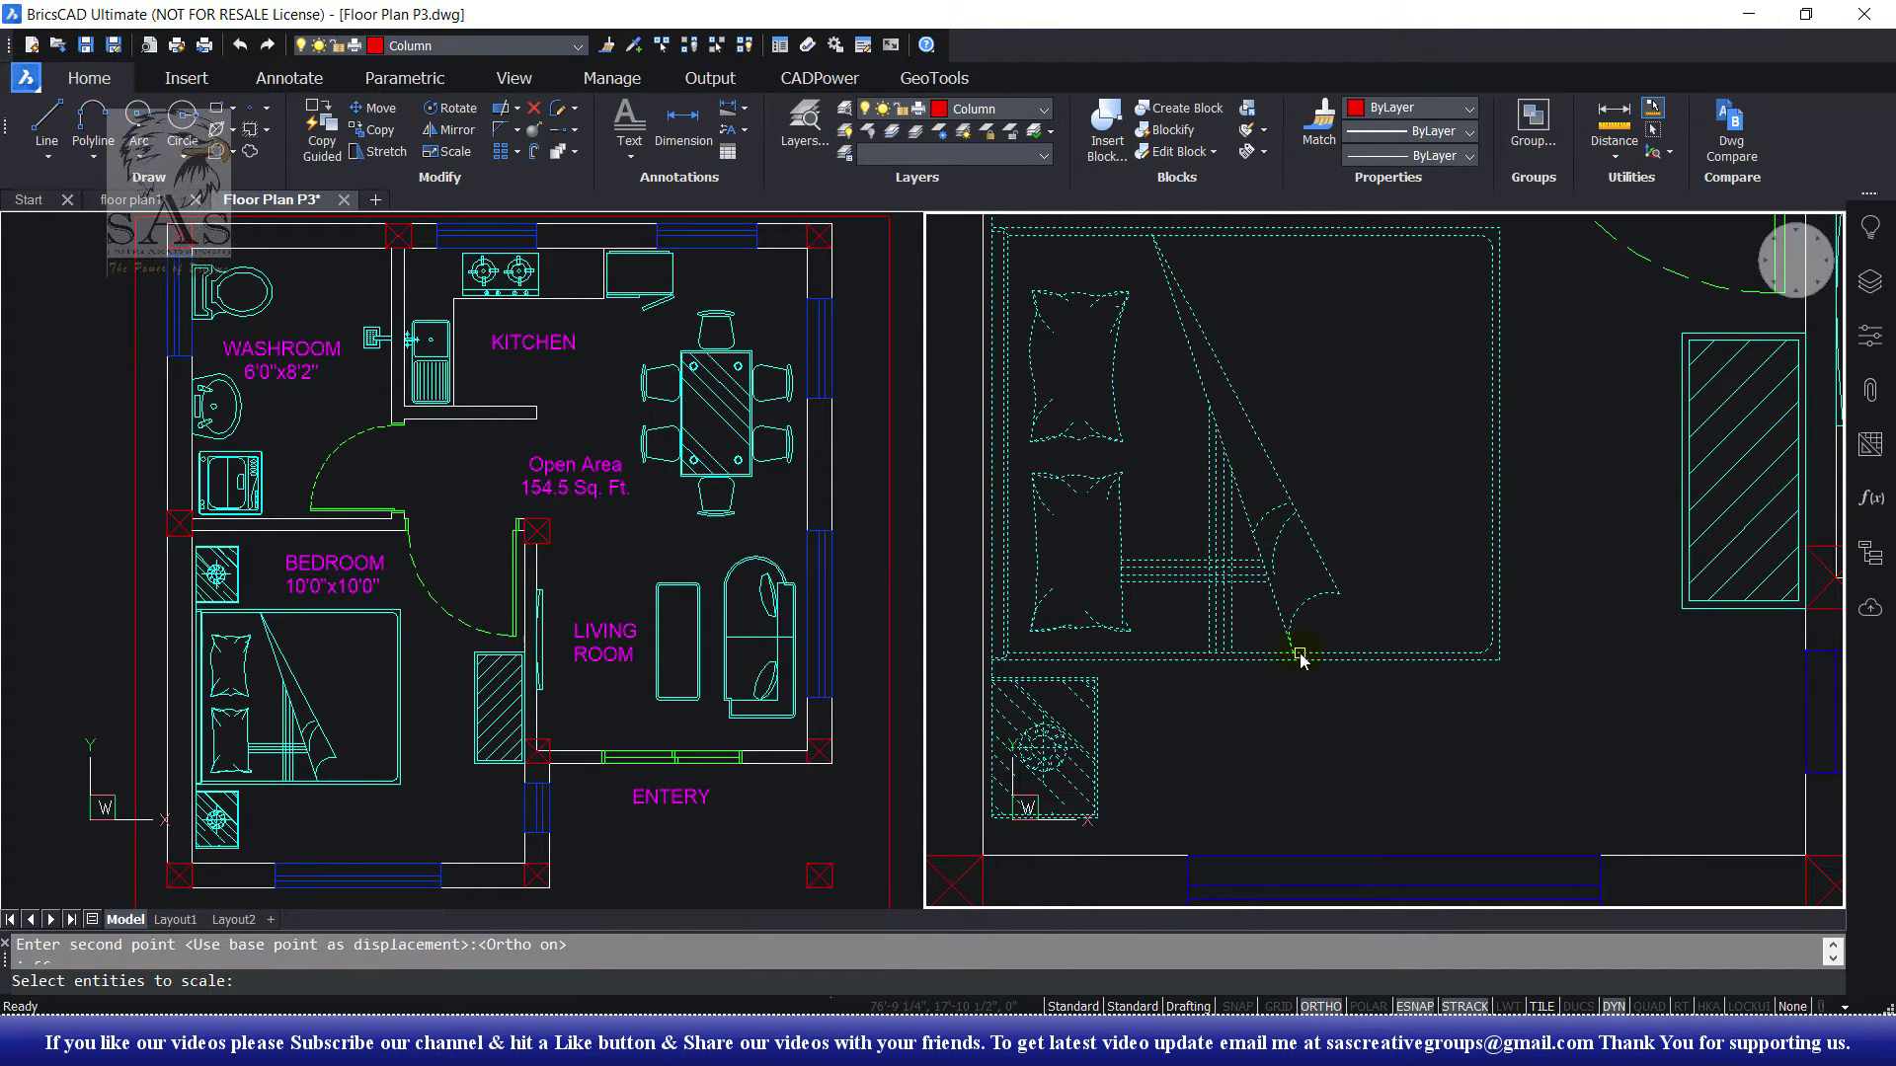
pyautogui.scroll(3, 992, 661)
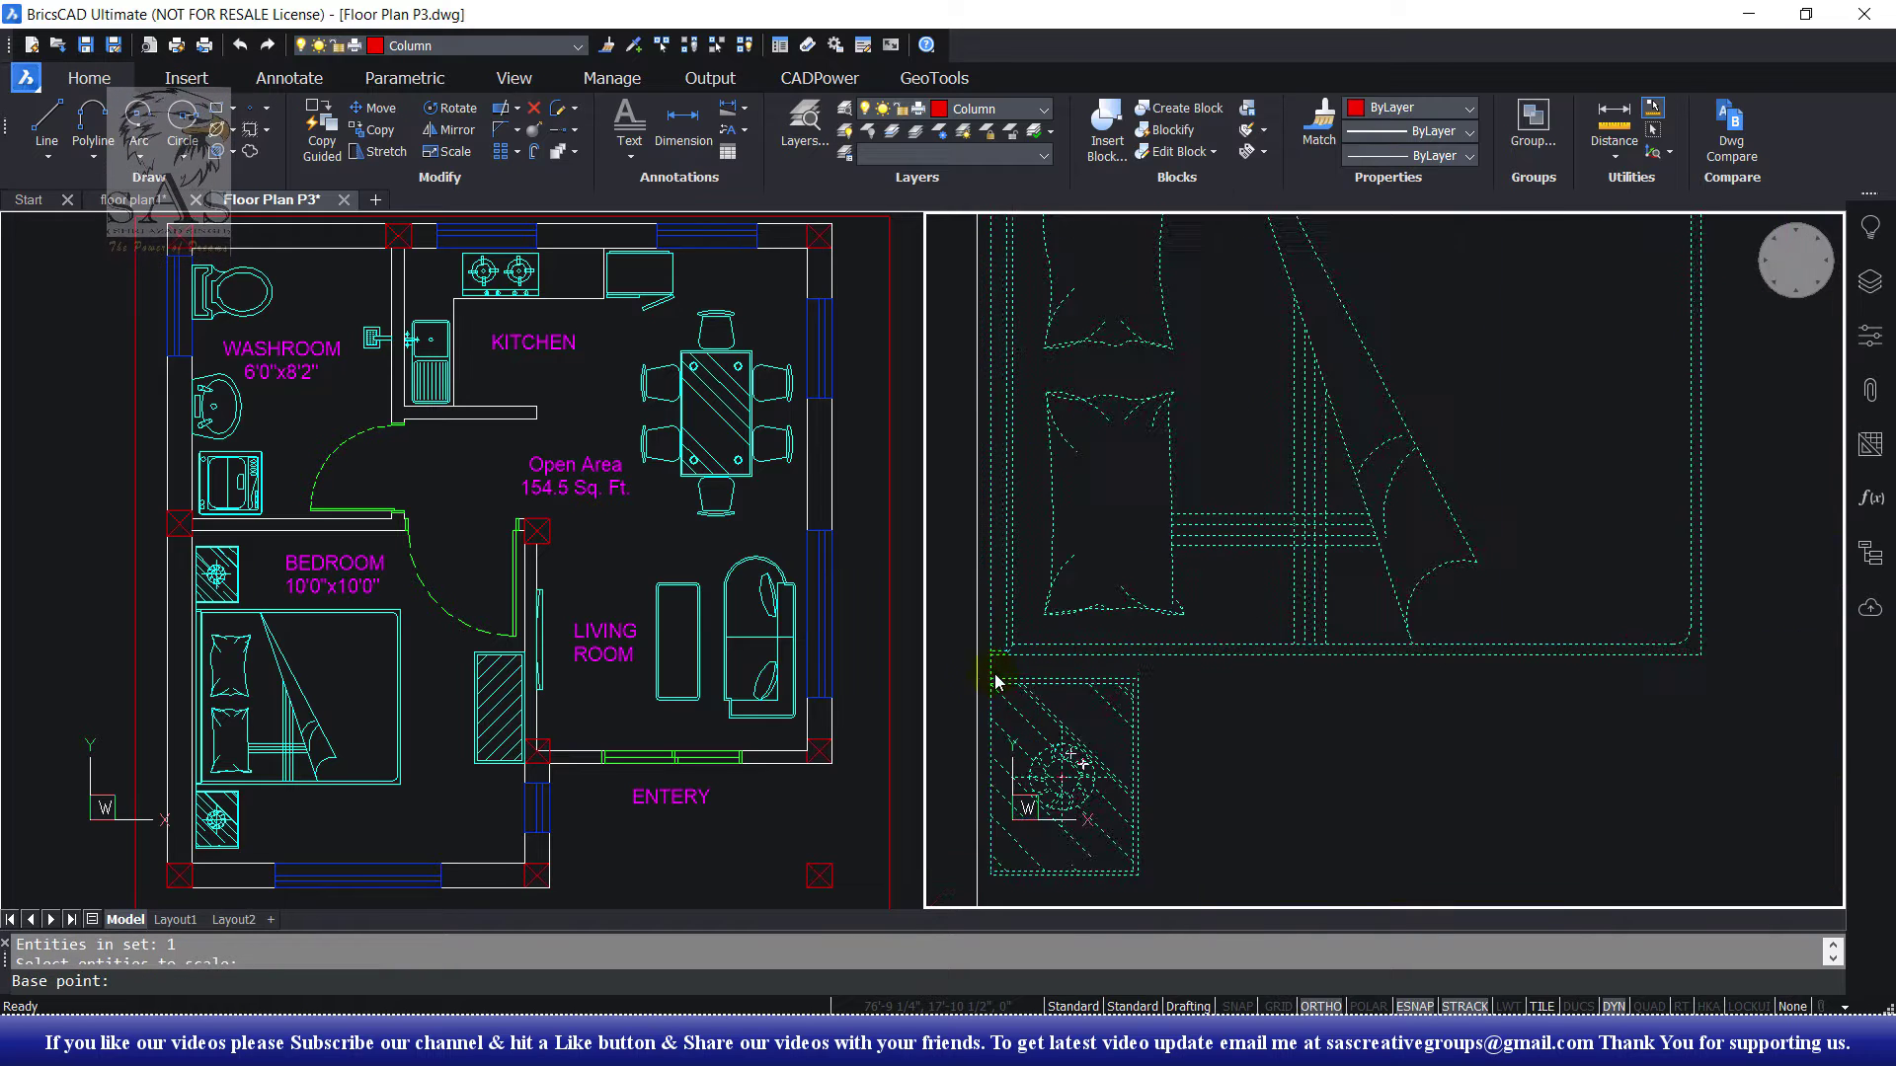
pyautogui.click(987, 646)
pyautogui.scroll(1, 988, 647)
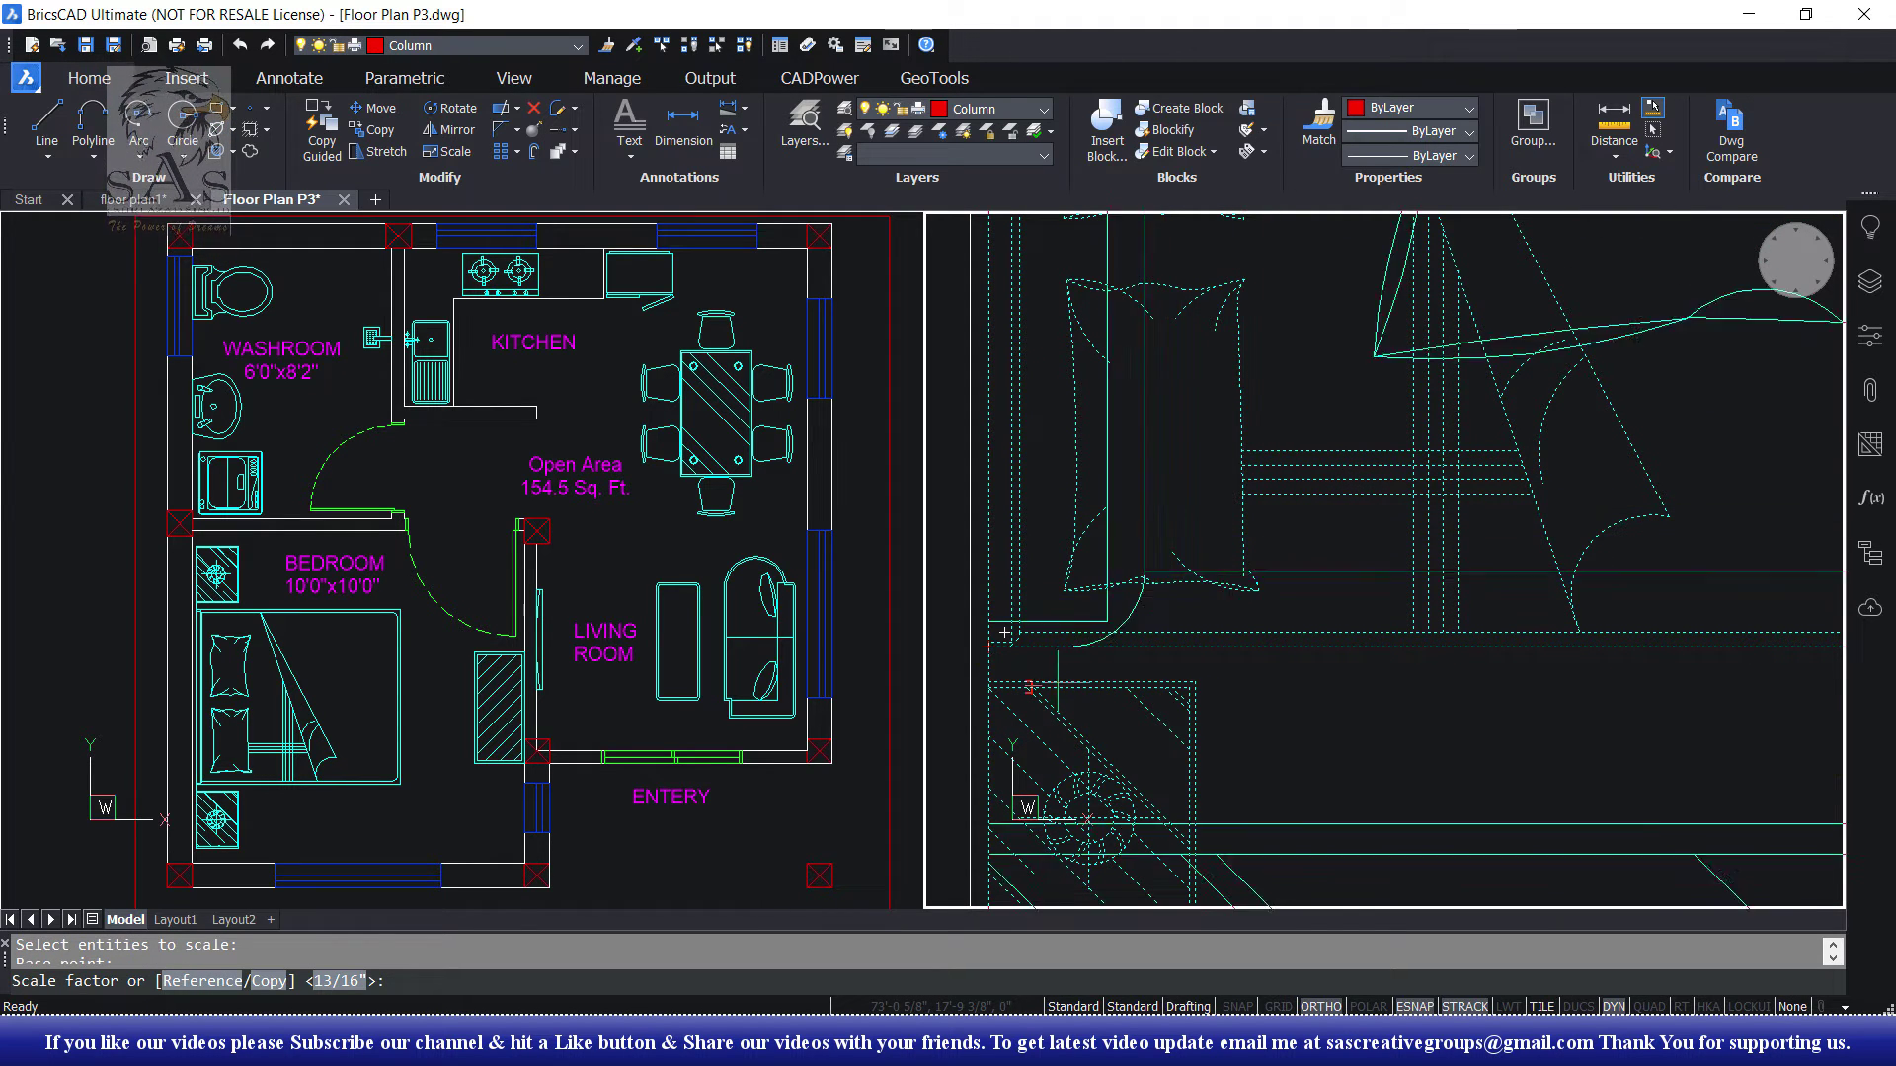
pyautogui.click(216, 987)
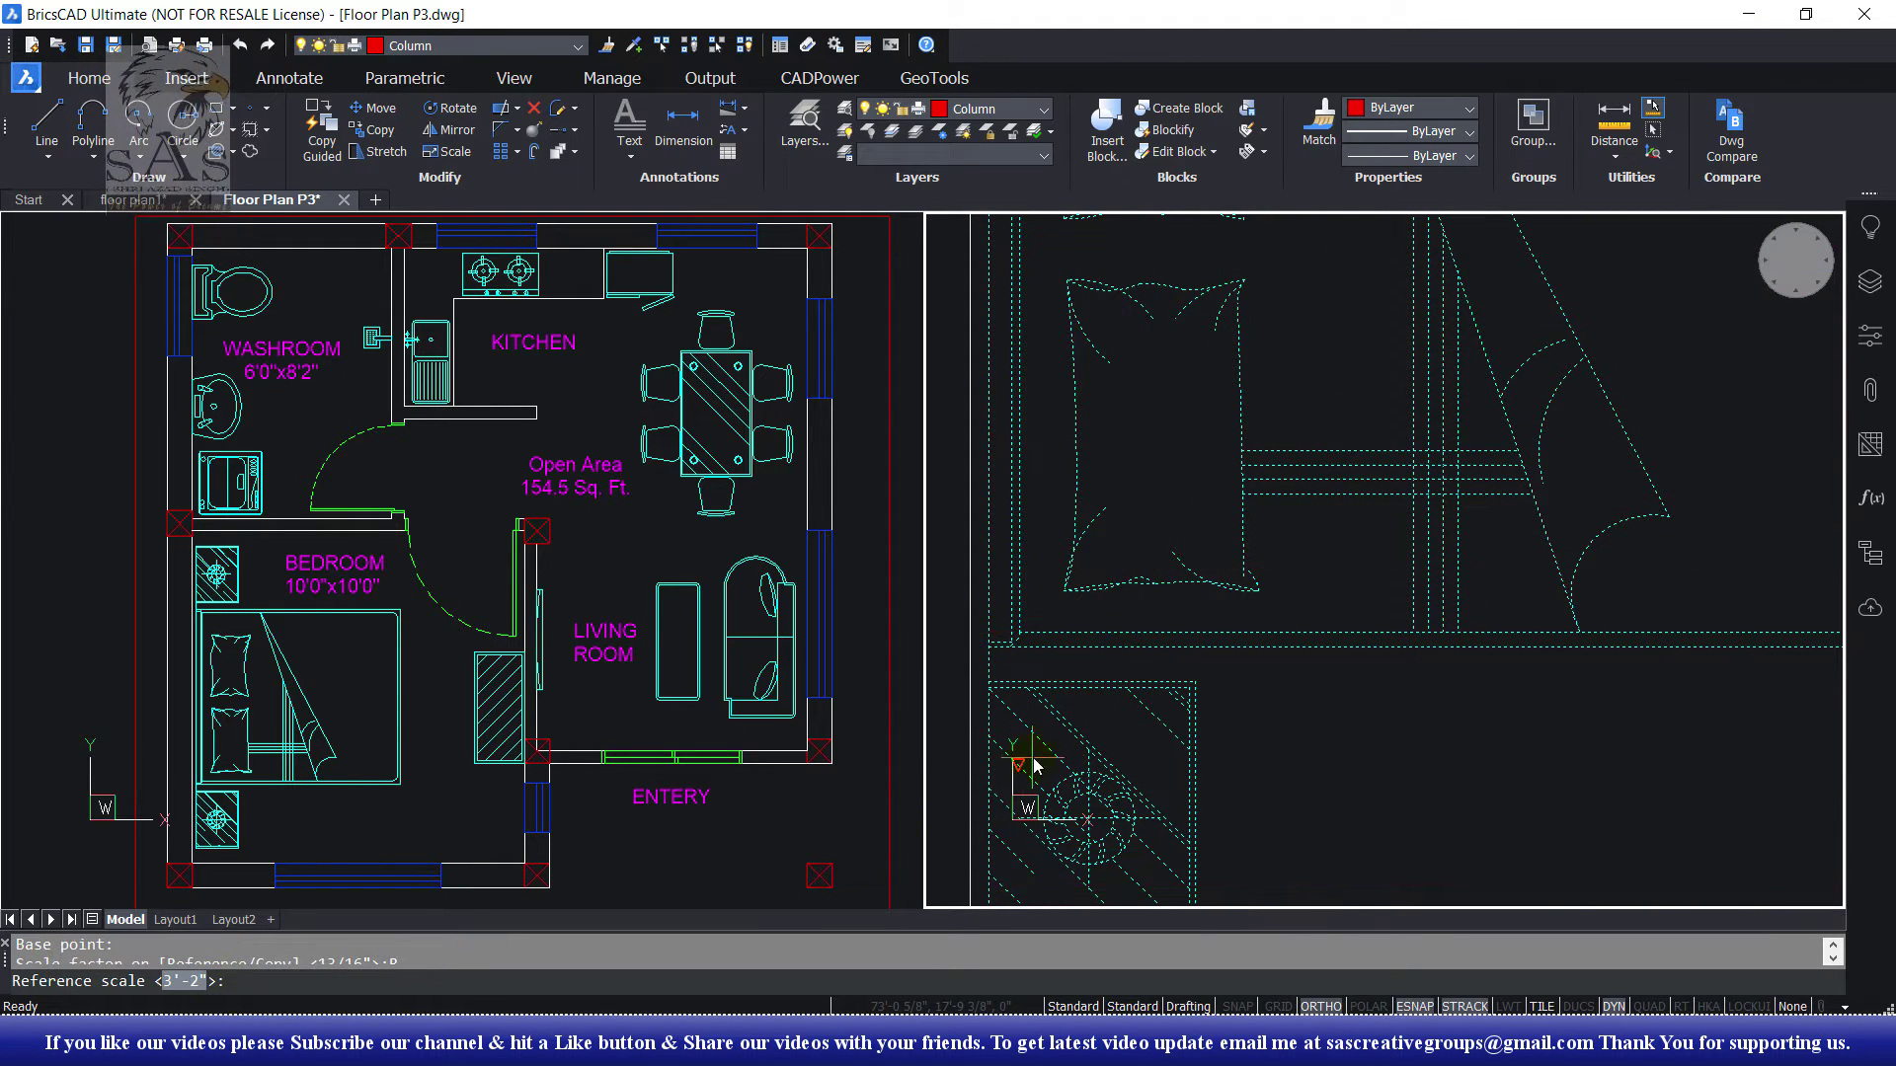
pyautogui.click(987, 647)
pyautogui.moveTo(1612, 603); pyautogui.dragTo(1060, 603, button='middle')
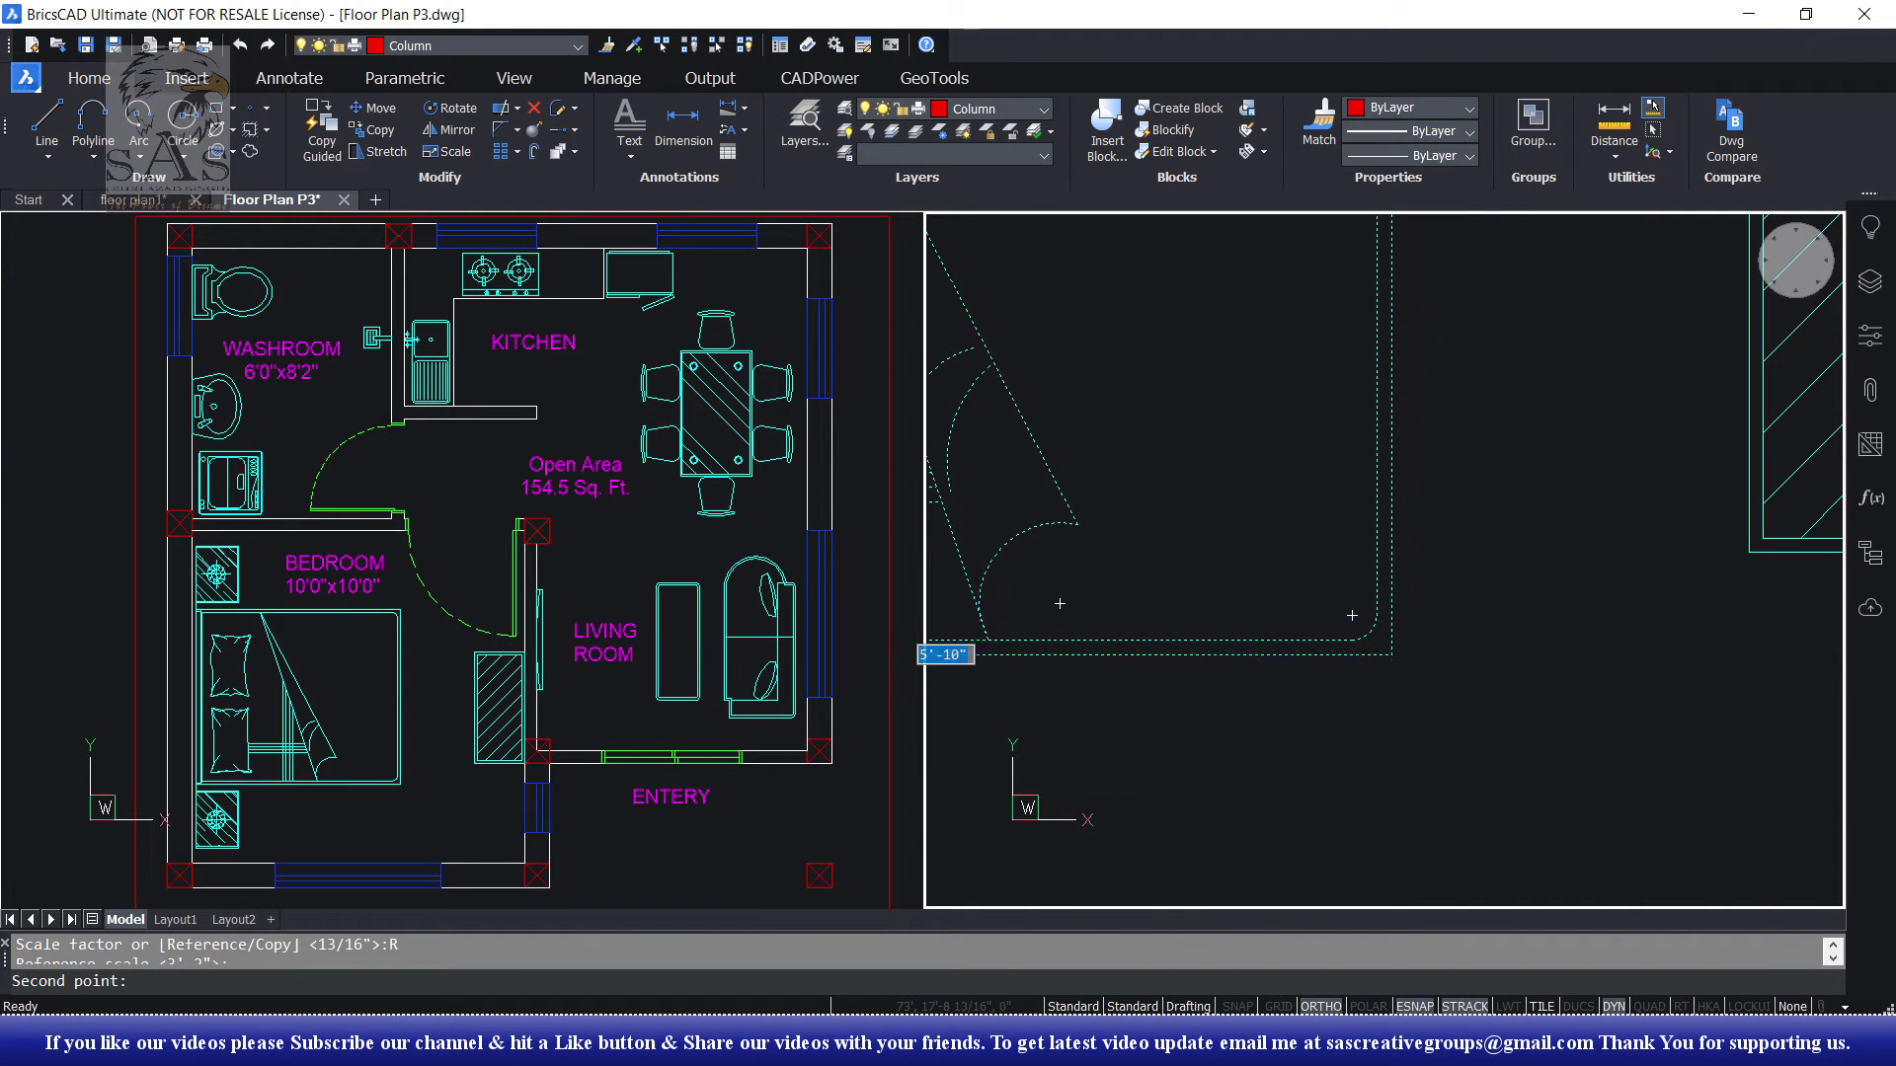
pyautogui.click(1395, 655)
pyautogui.scroll(-2, 1395, 651)
pyautogui.scroll(-2, 1395, 650)
pyautogui.scroll(-2, 1395, 647)
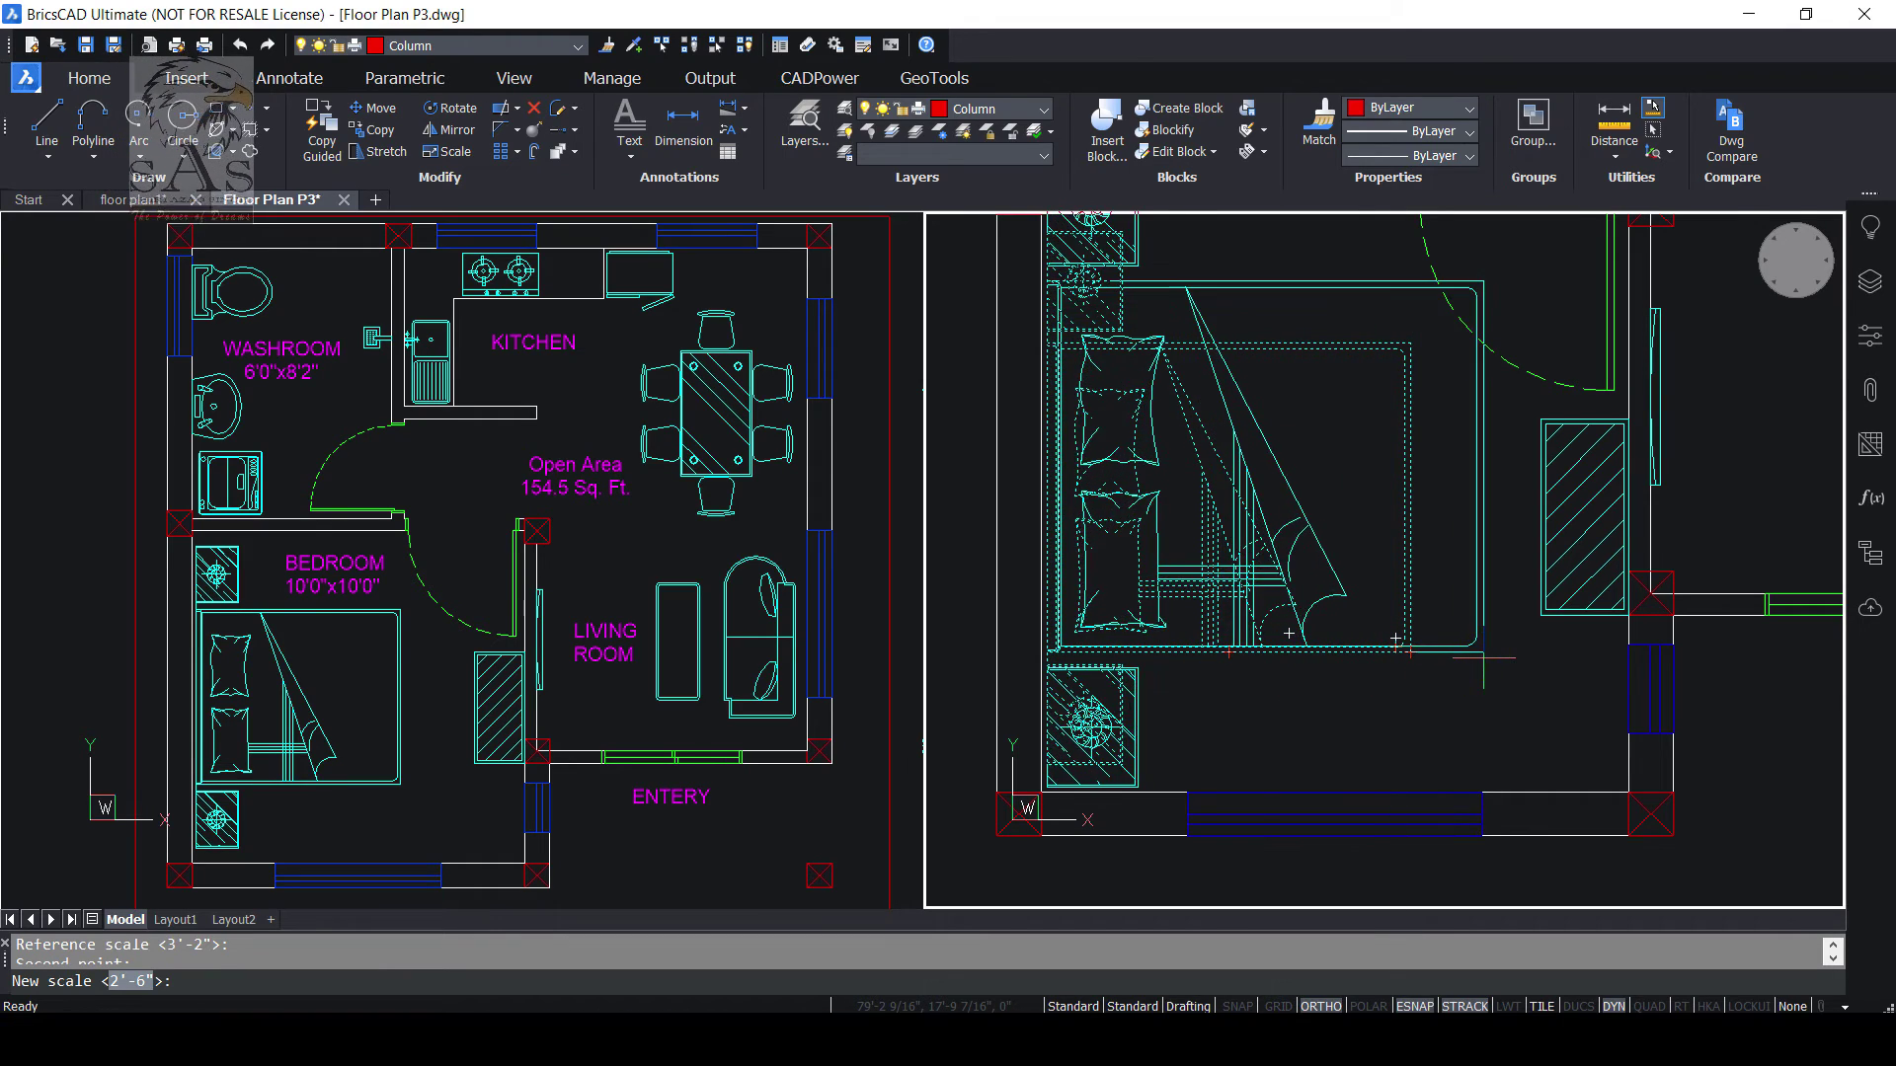
pyautogui.scroll(-2, 1395, 640)
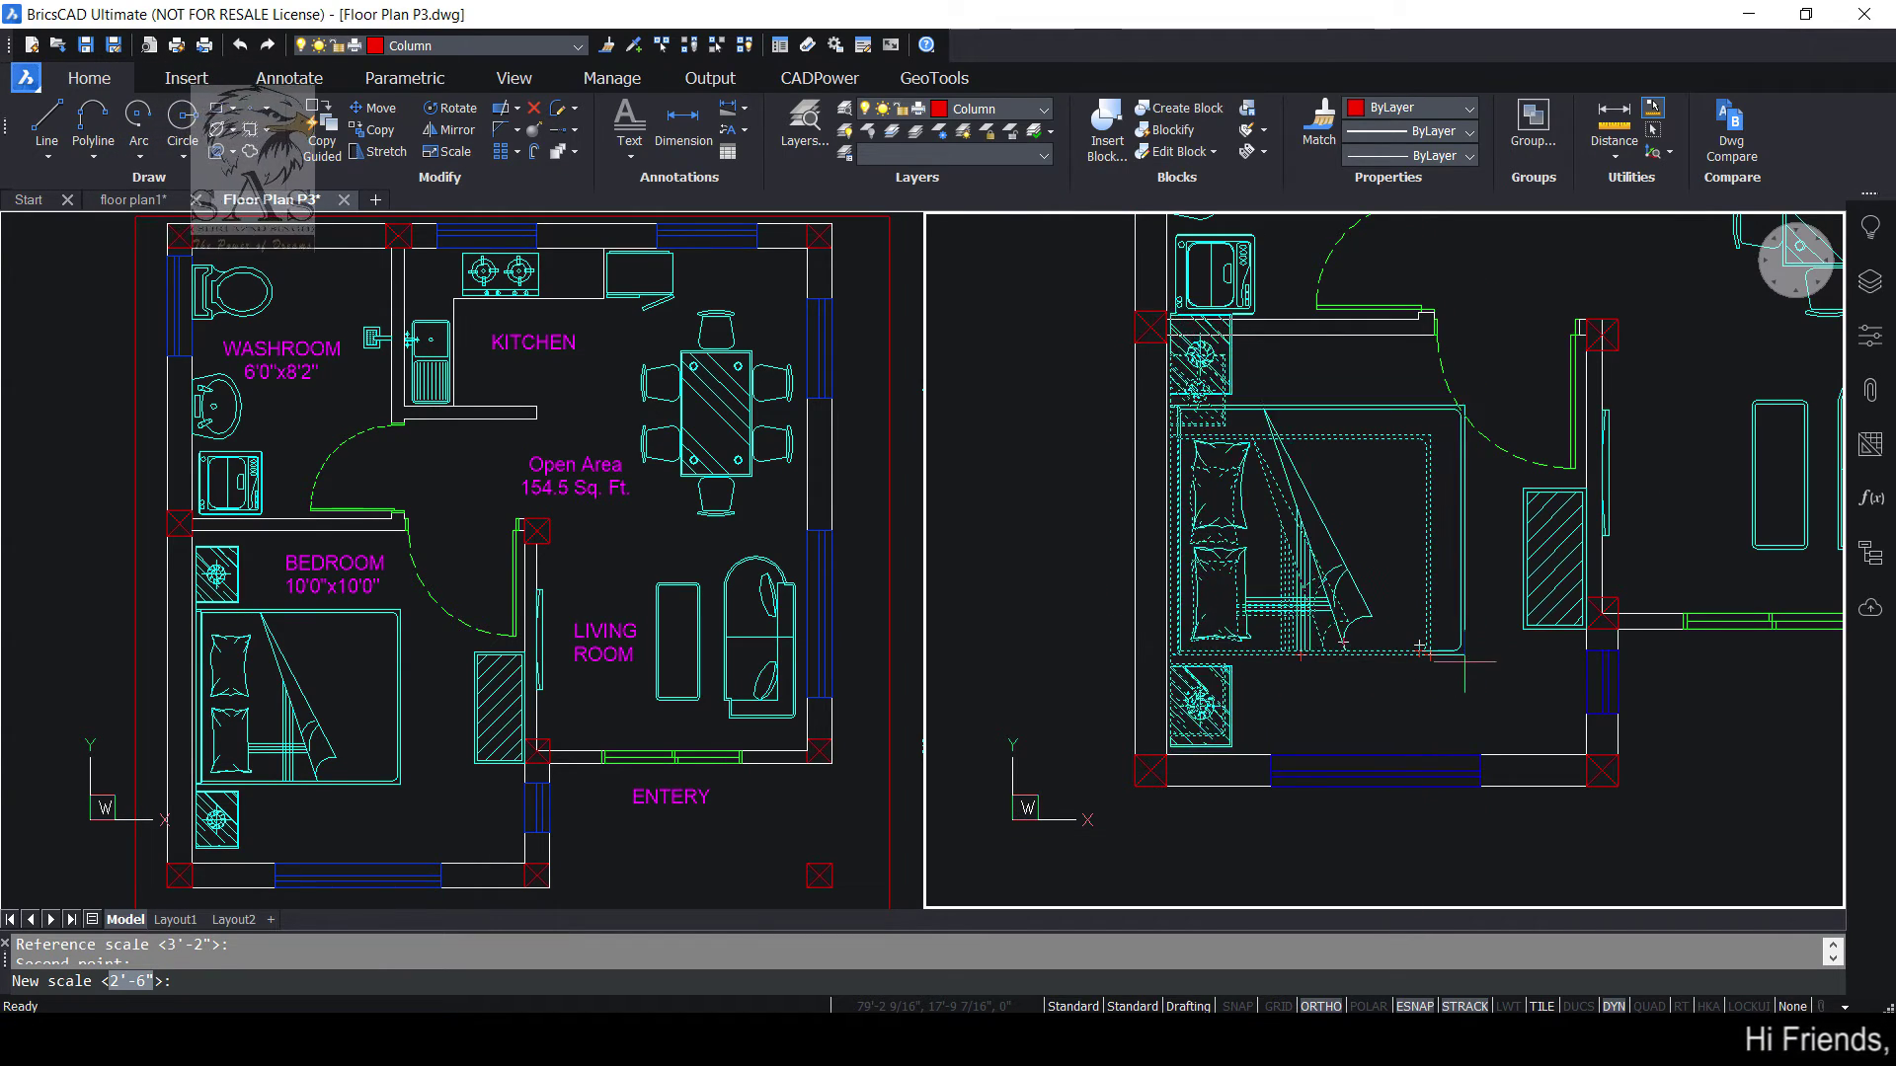
pyautogui.scroll(-2, 1432, 656)
pyautogui.scroll(2, 1407, 652)
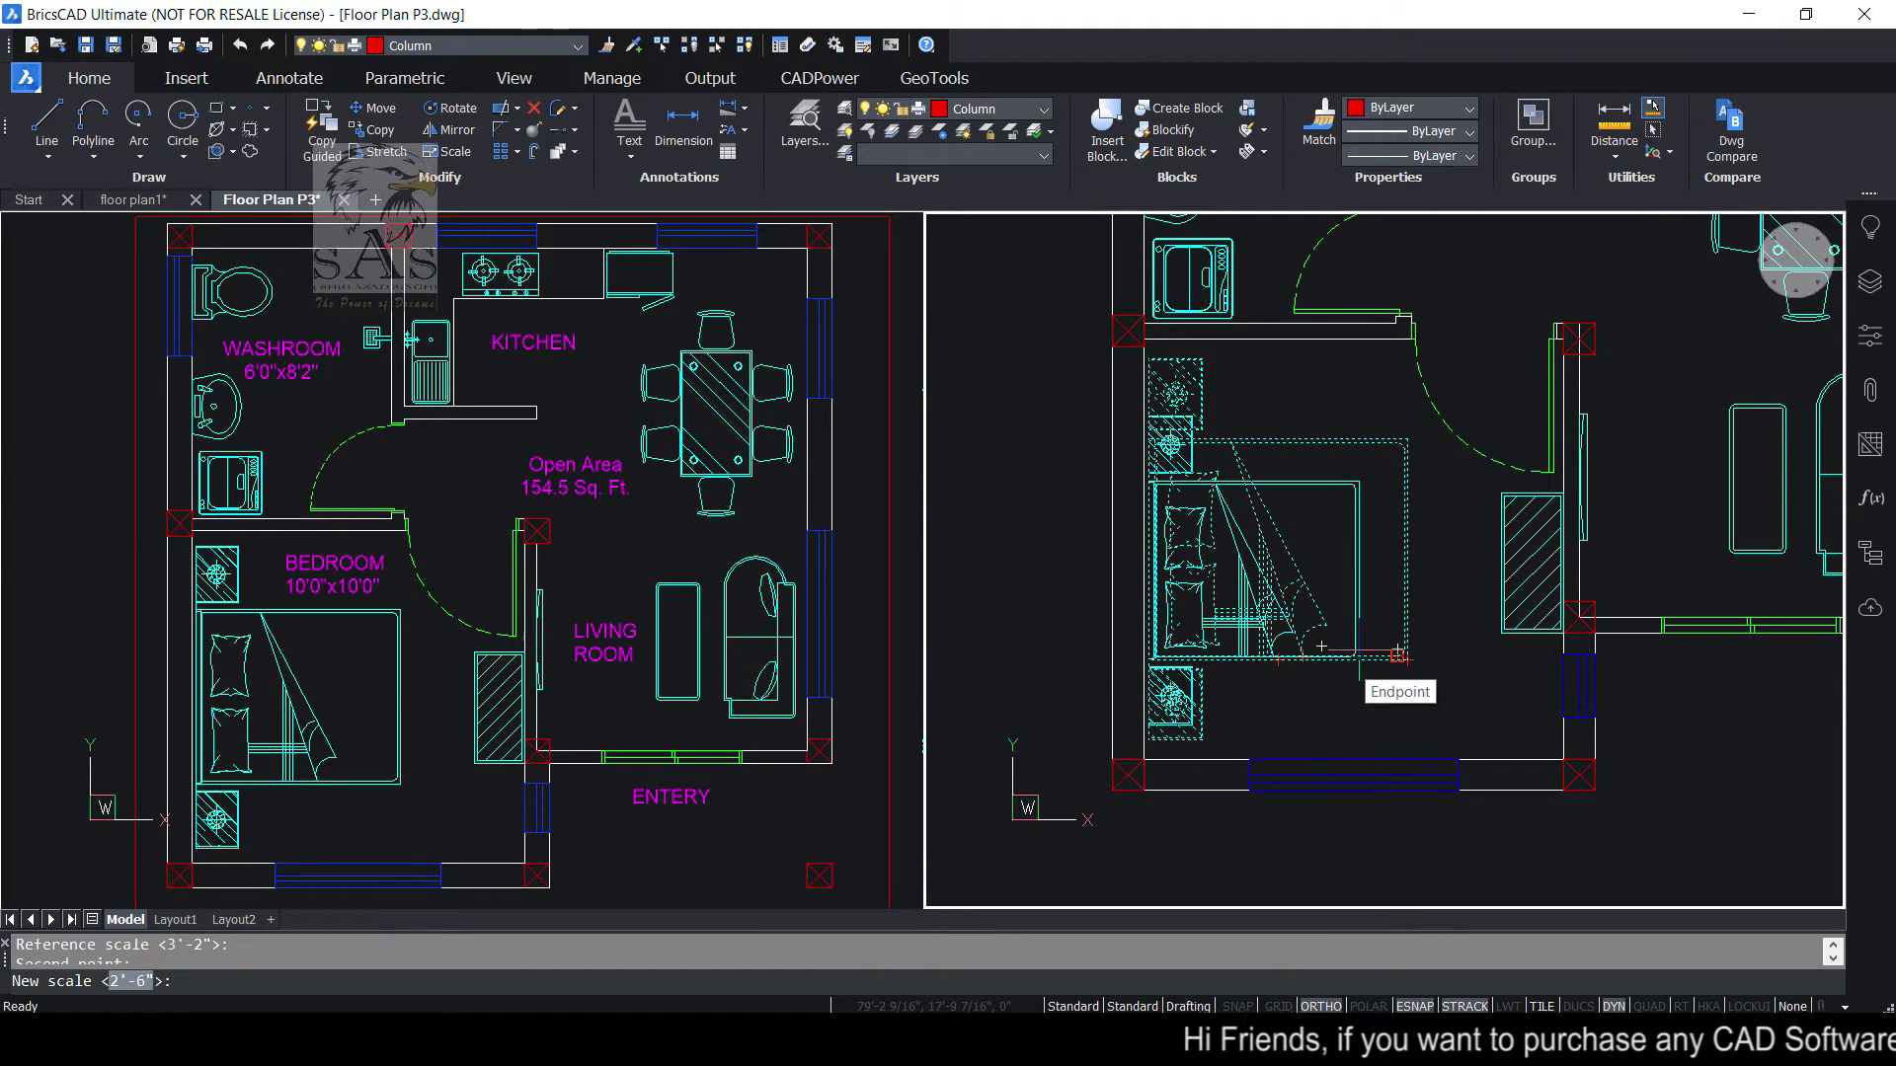
pyautogui.press('Escape')
pyautogui.scroll(-1, 1352, 642)
pyautogui.moveTo(1501, 634); pyautogui.dragTo(1346, 727, button='middle')
pyautogui.scroll(-1, 1317, 711)
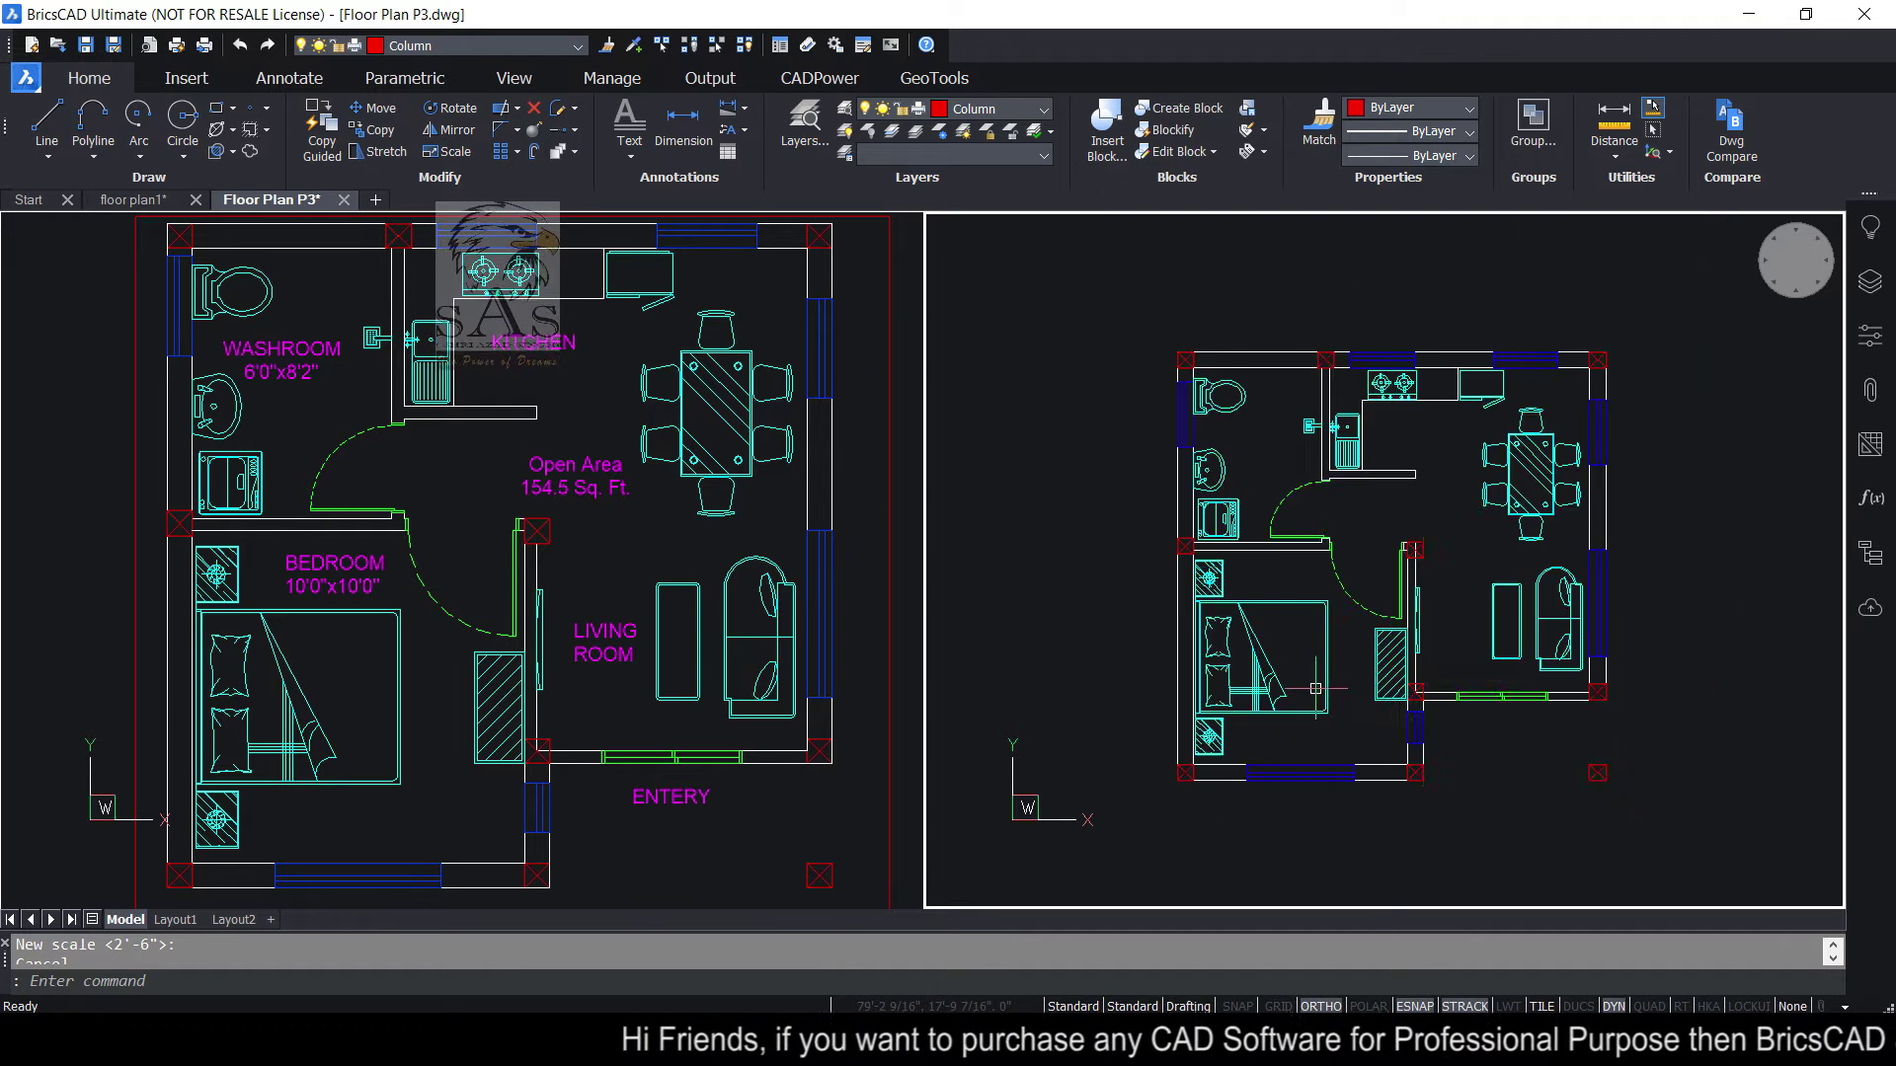
pyautogui.scroll(2, 1315, 688)
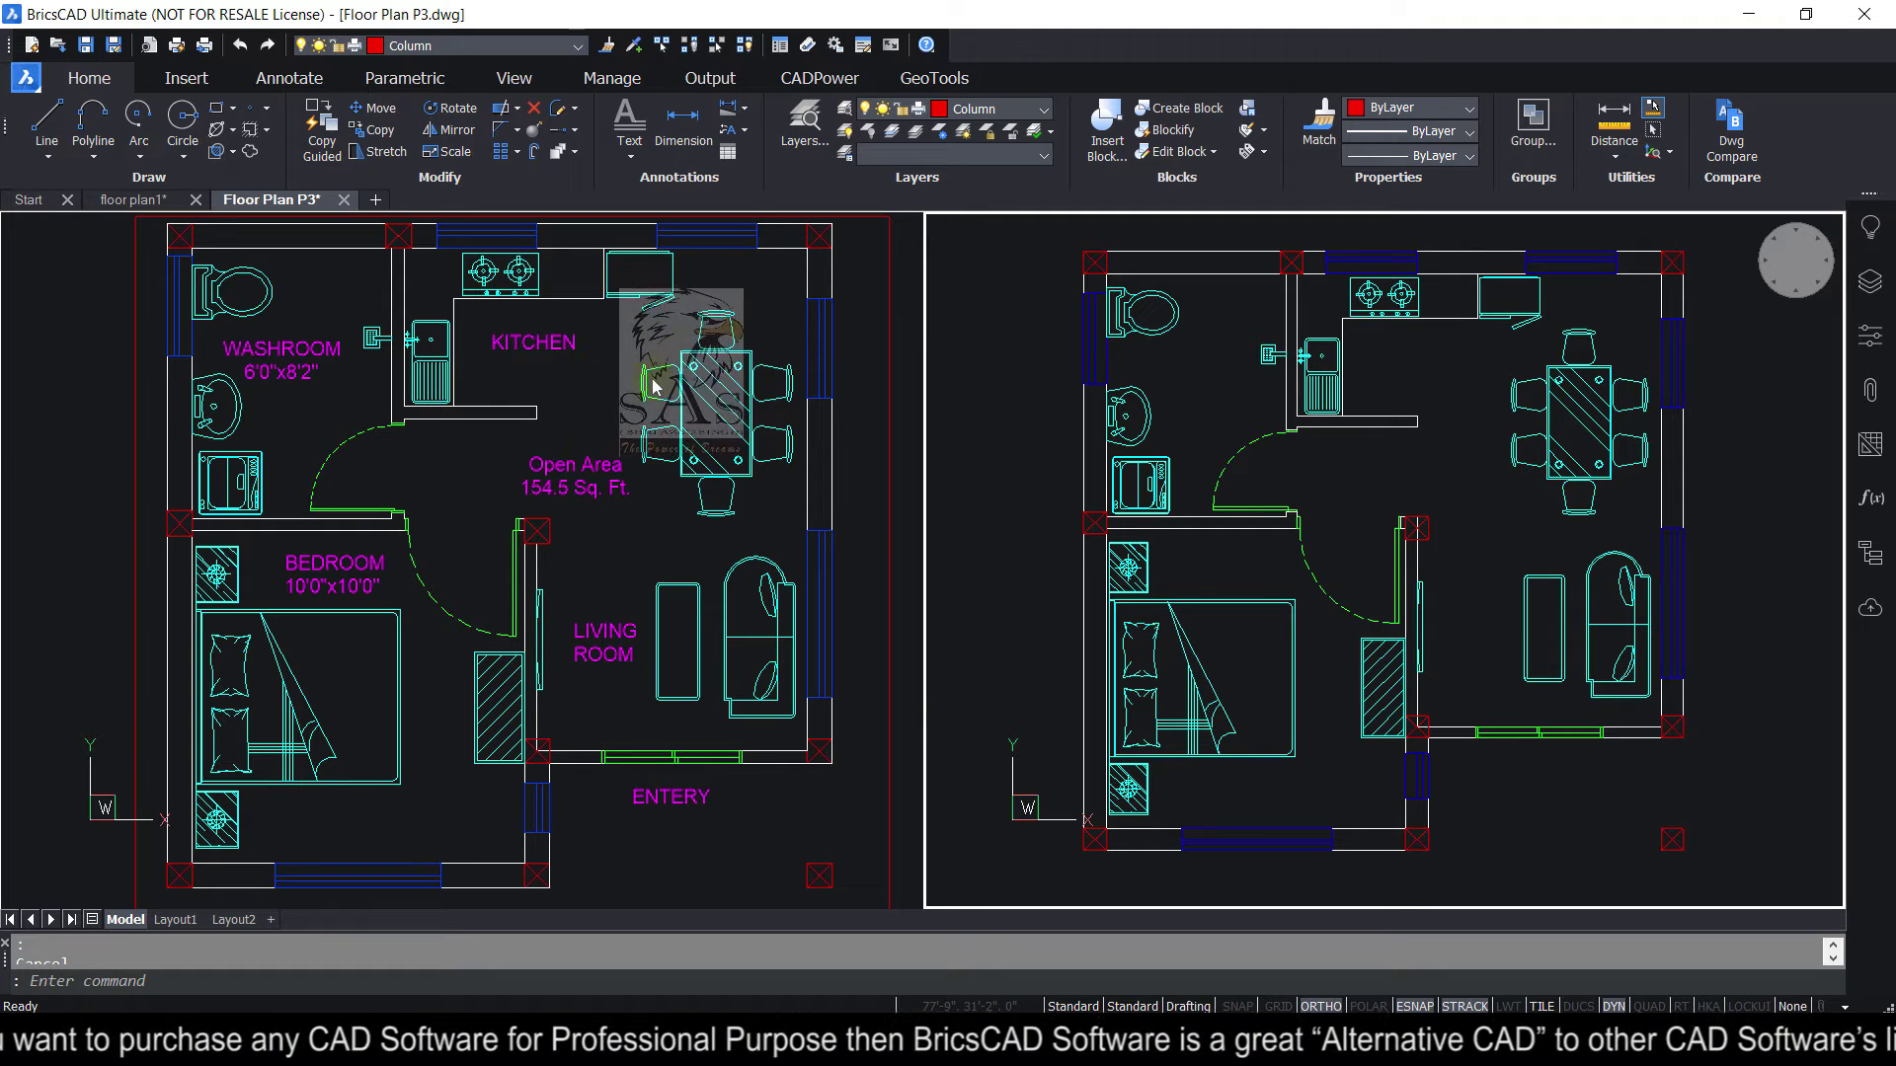
# Step: Add a new layer named TEXT with colour Magenta (index 6)
pyautogui.click(1869, 281)
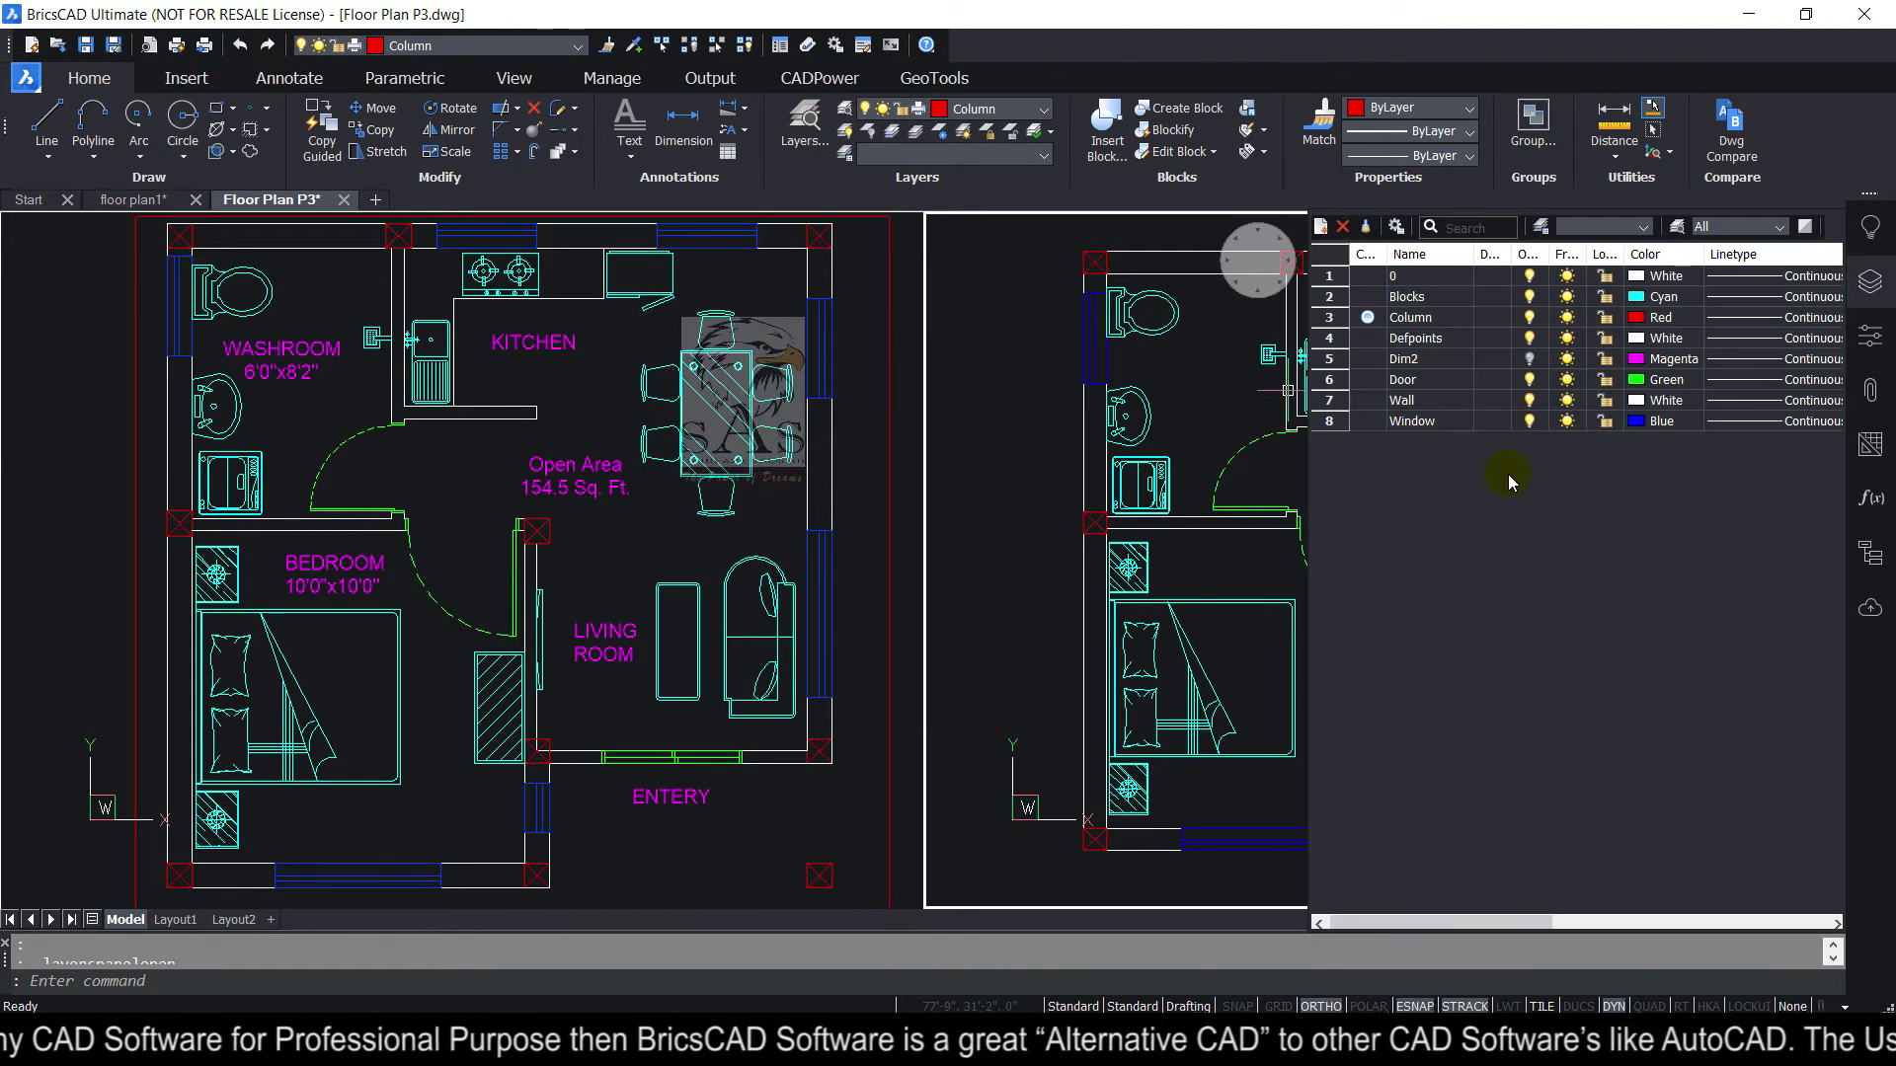
pyautogui.doubleClick(1431, 464)
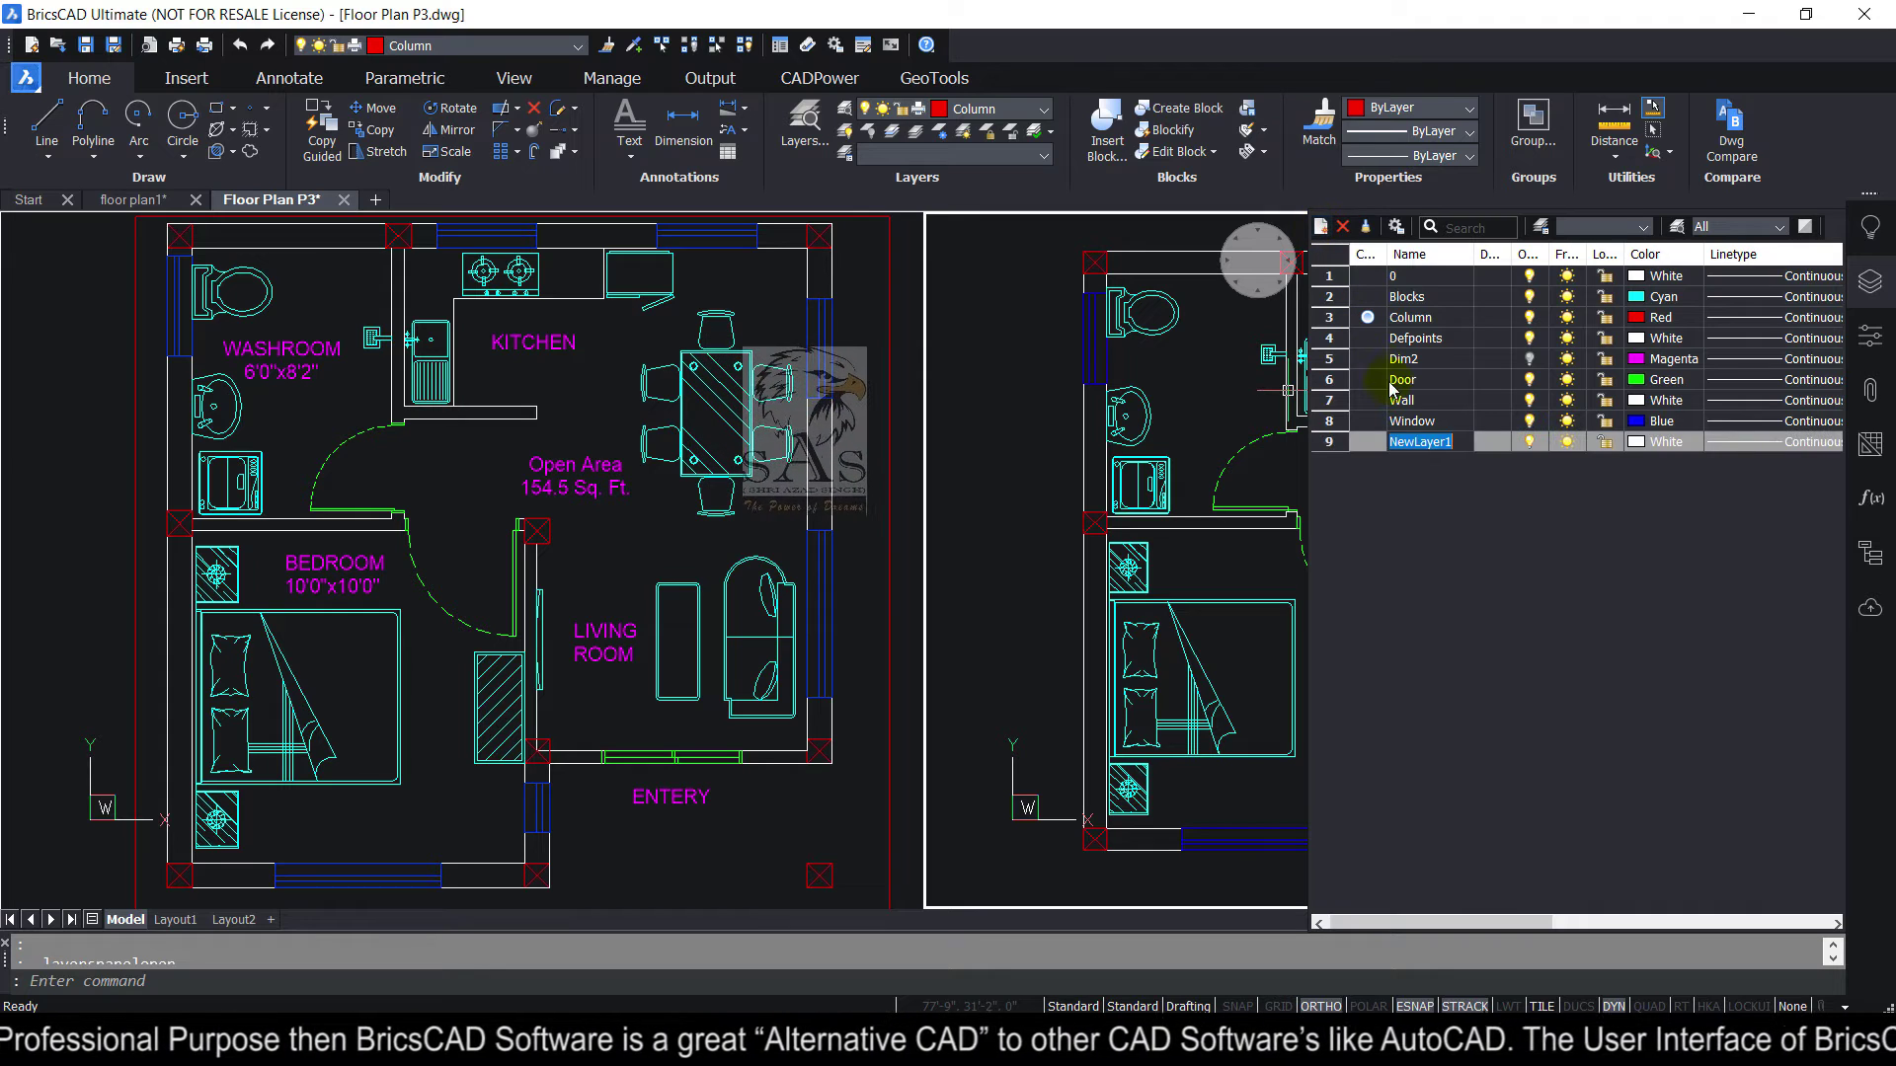
pyautogui.write('TEXT')
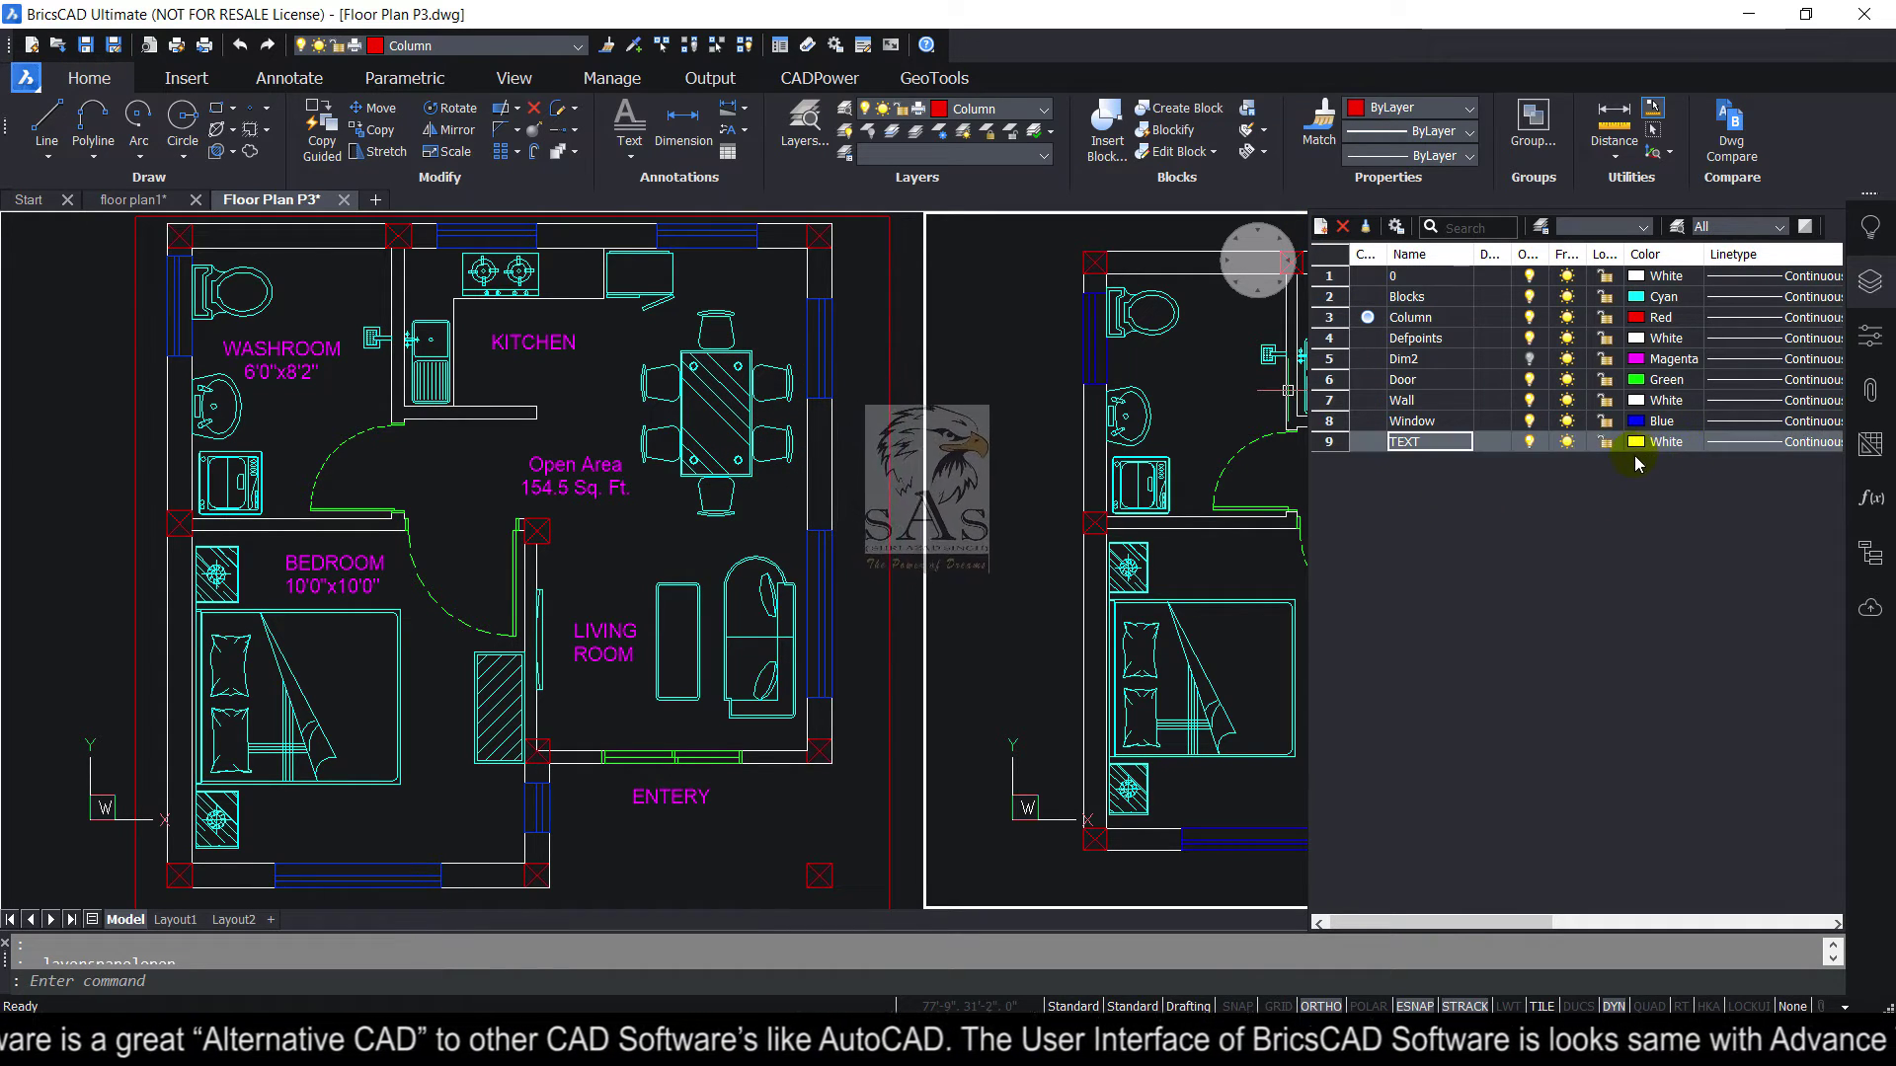
pyautogui.click(1639, 442)
pyautogui.click(1494, 646)
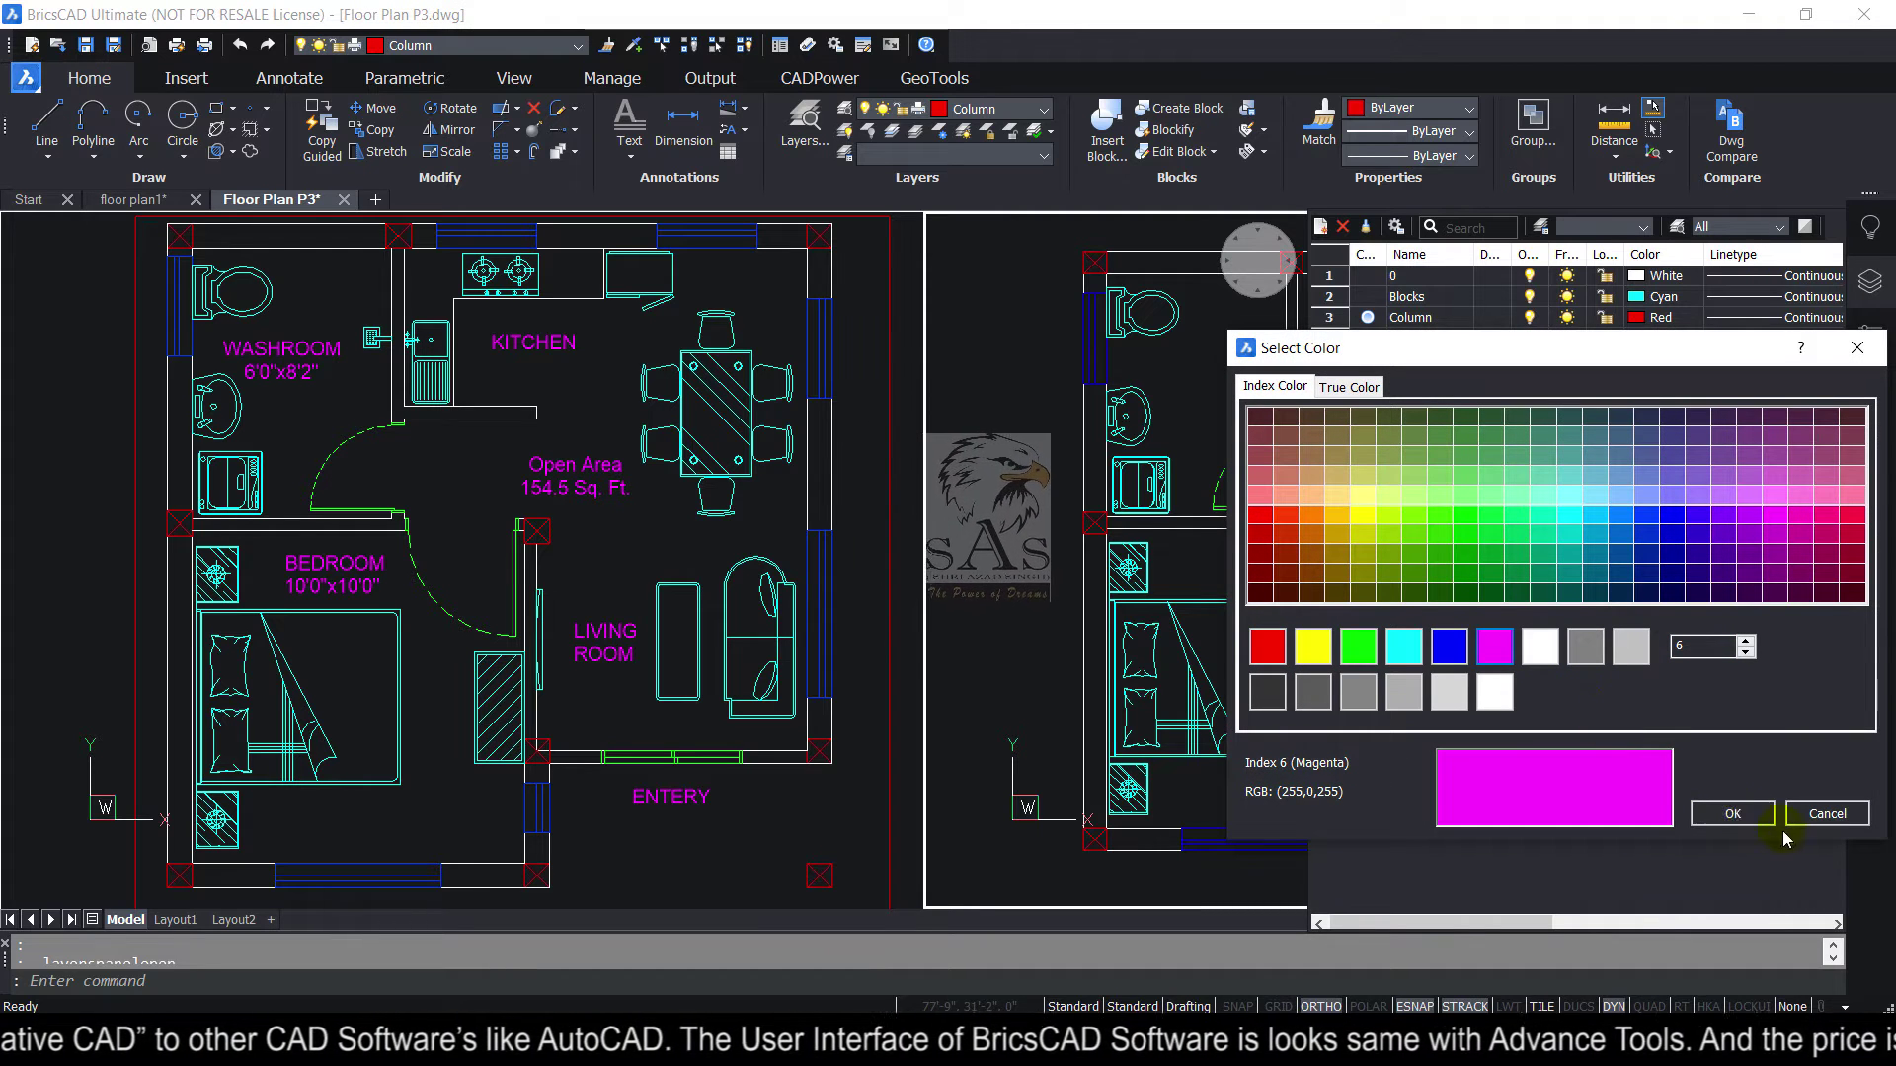
pyautogui.click(1732, 814)
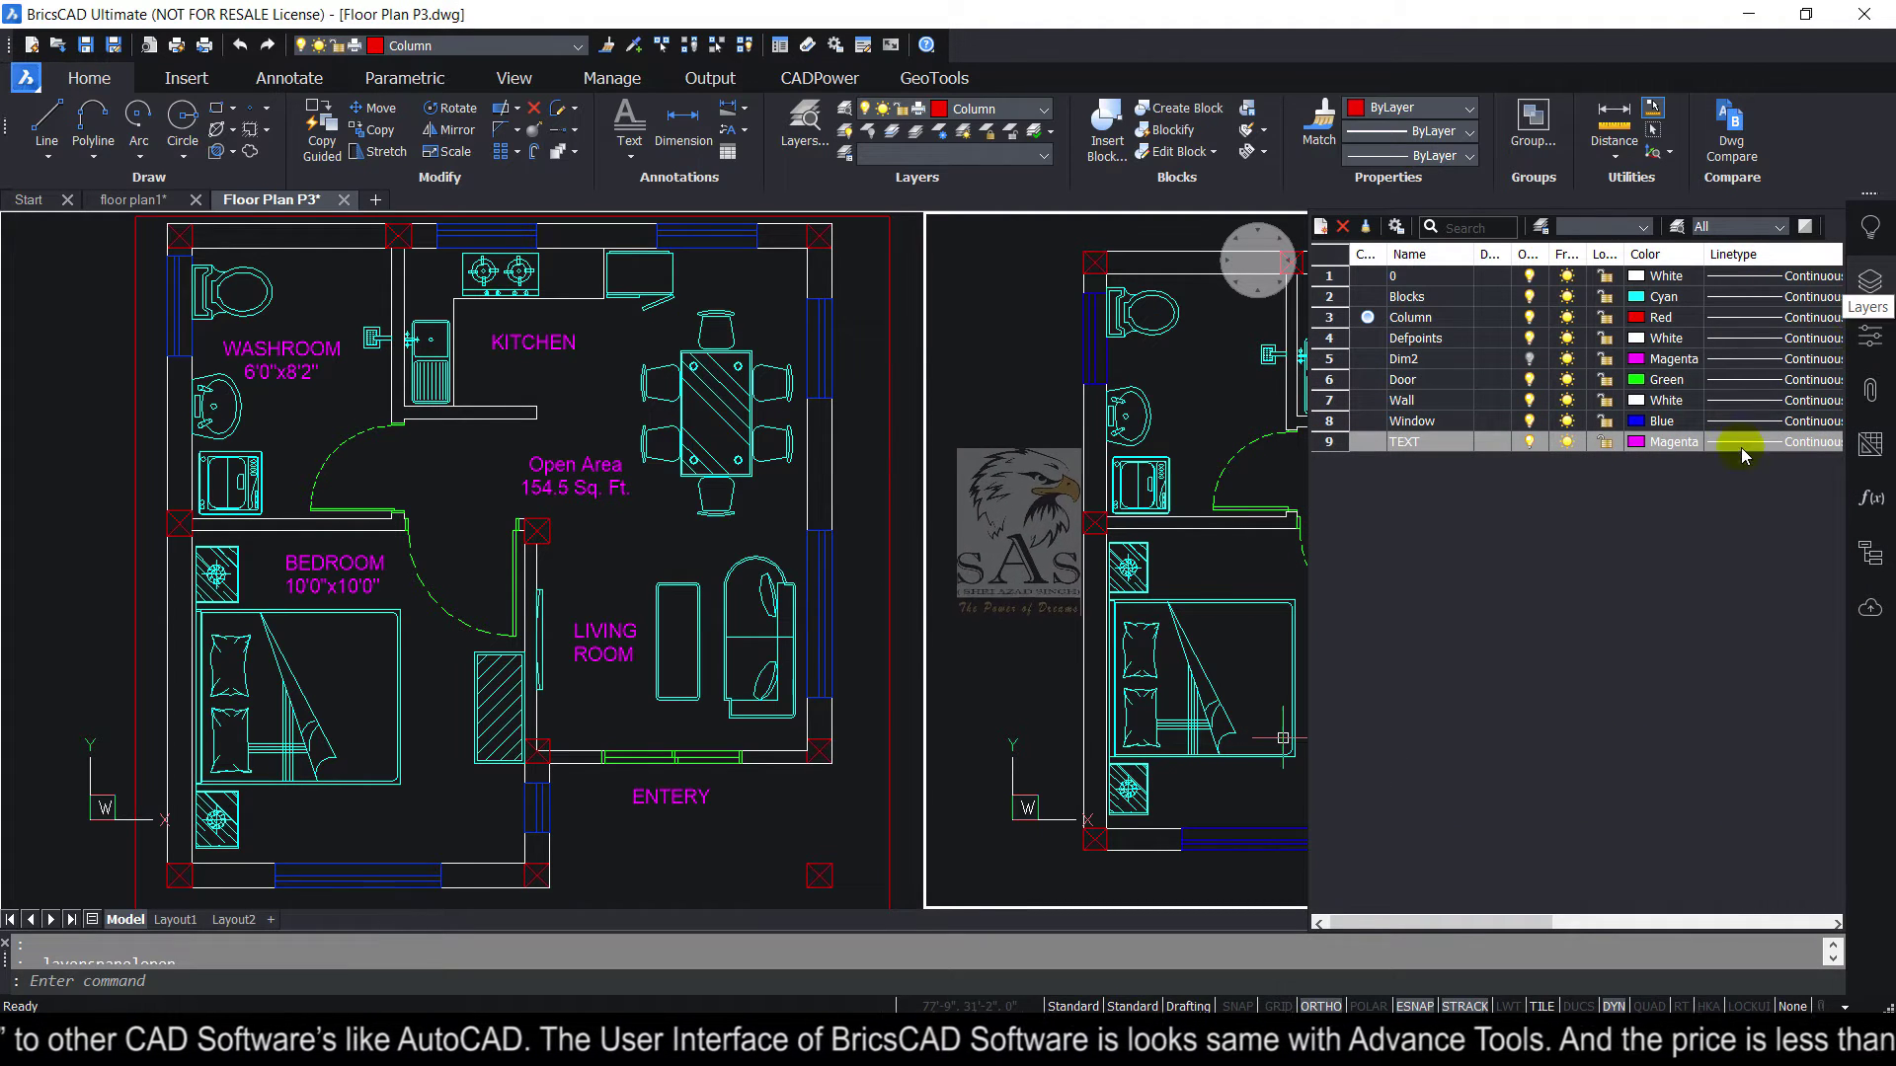
pyautogui.click(1873, 280)
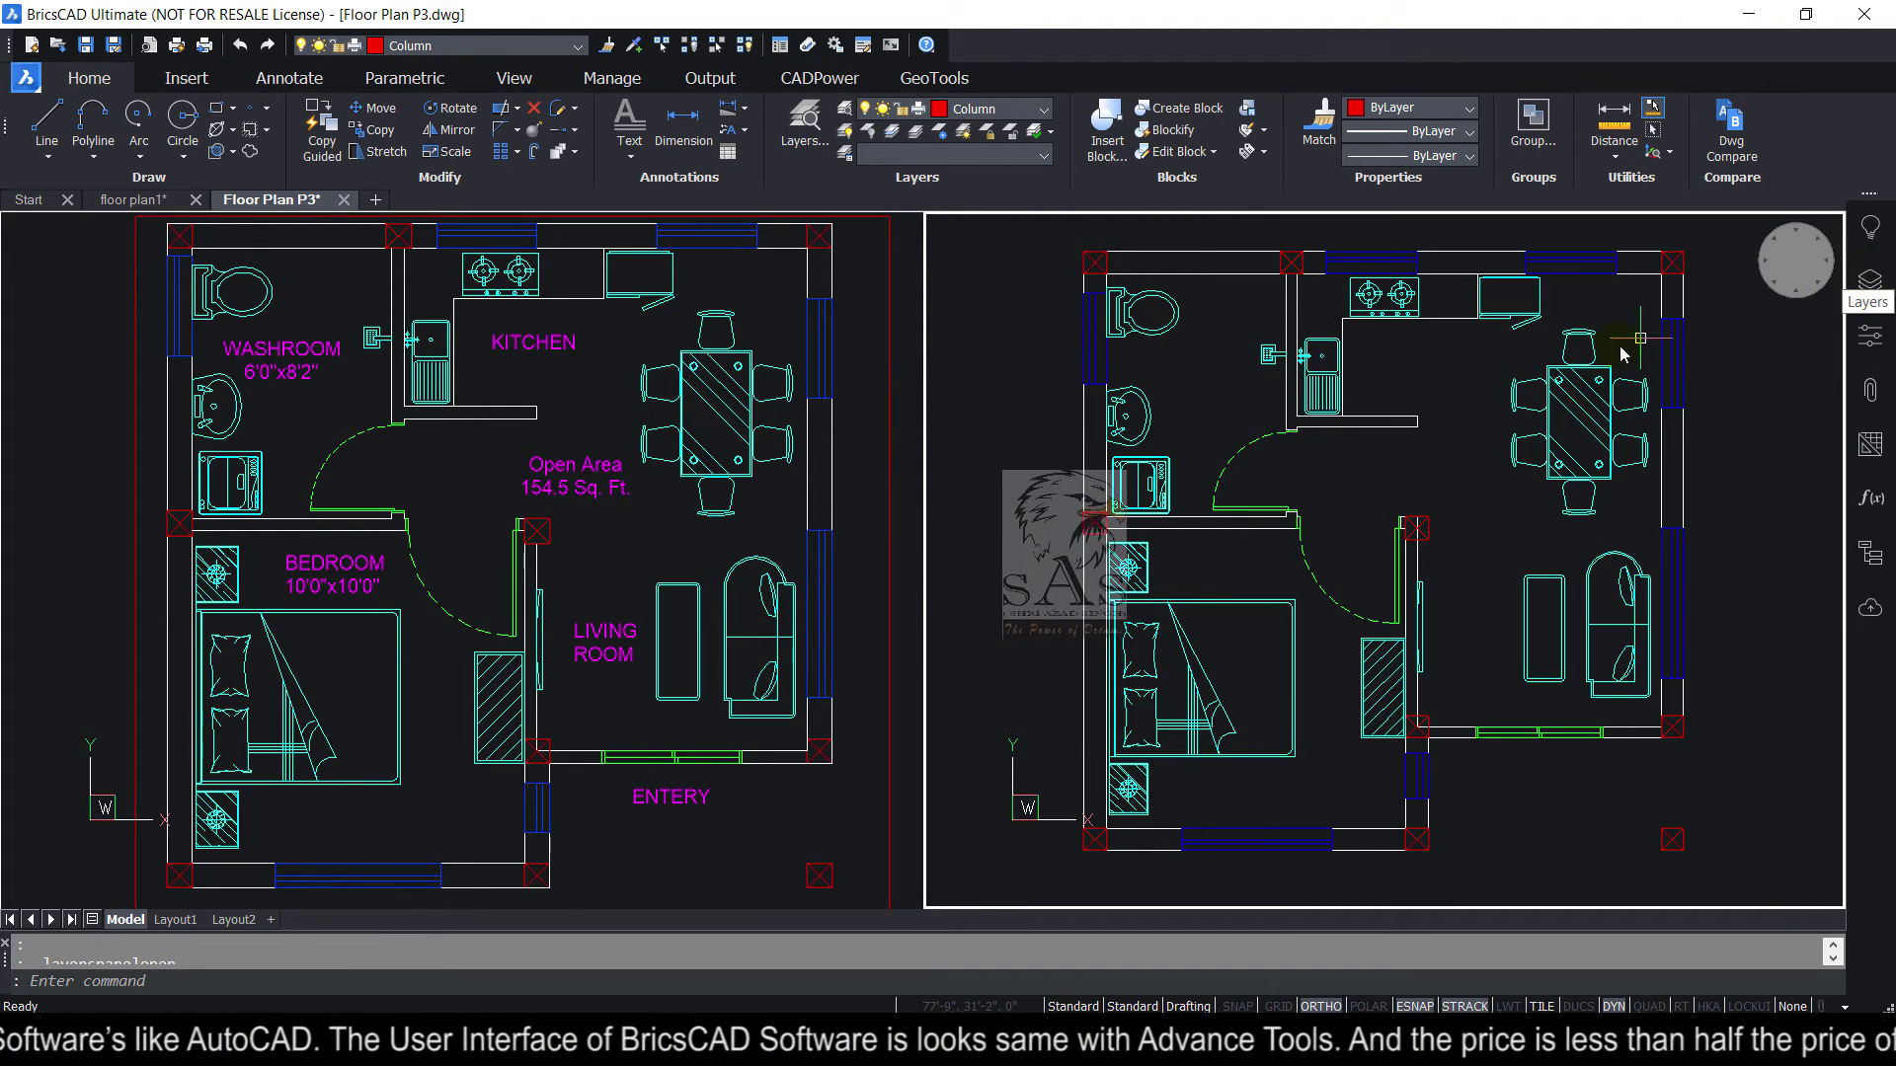
pyautogui.click(1044, 108)
# Step: Make TEXT the current layer and draw a multiline text box inside the washroom
pyautogui.click(983, 257)
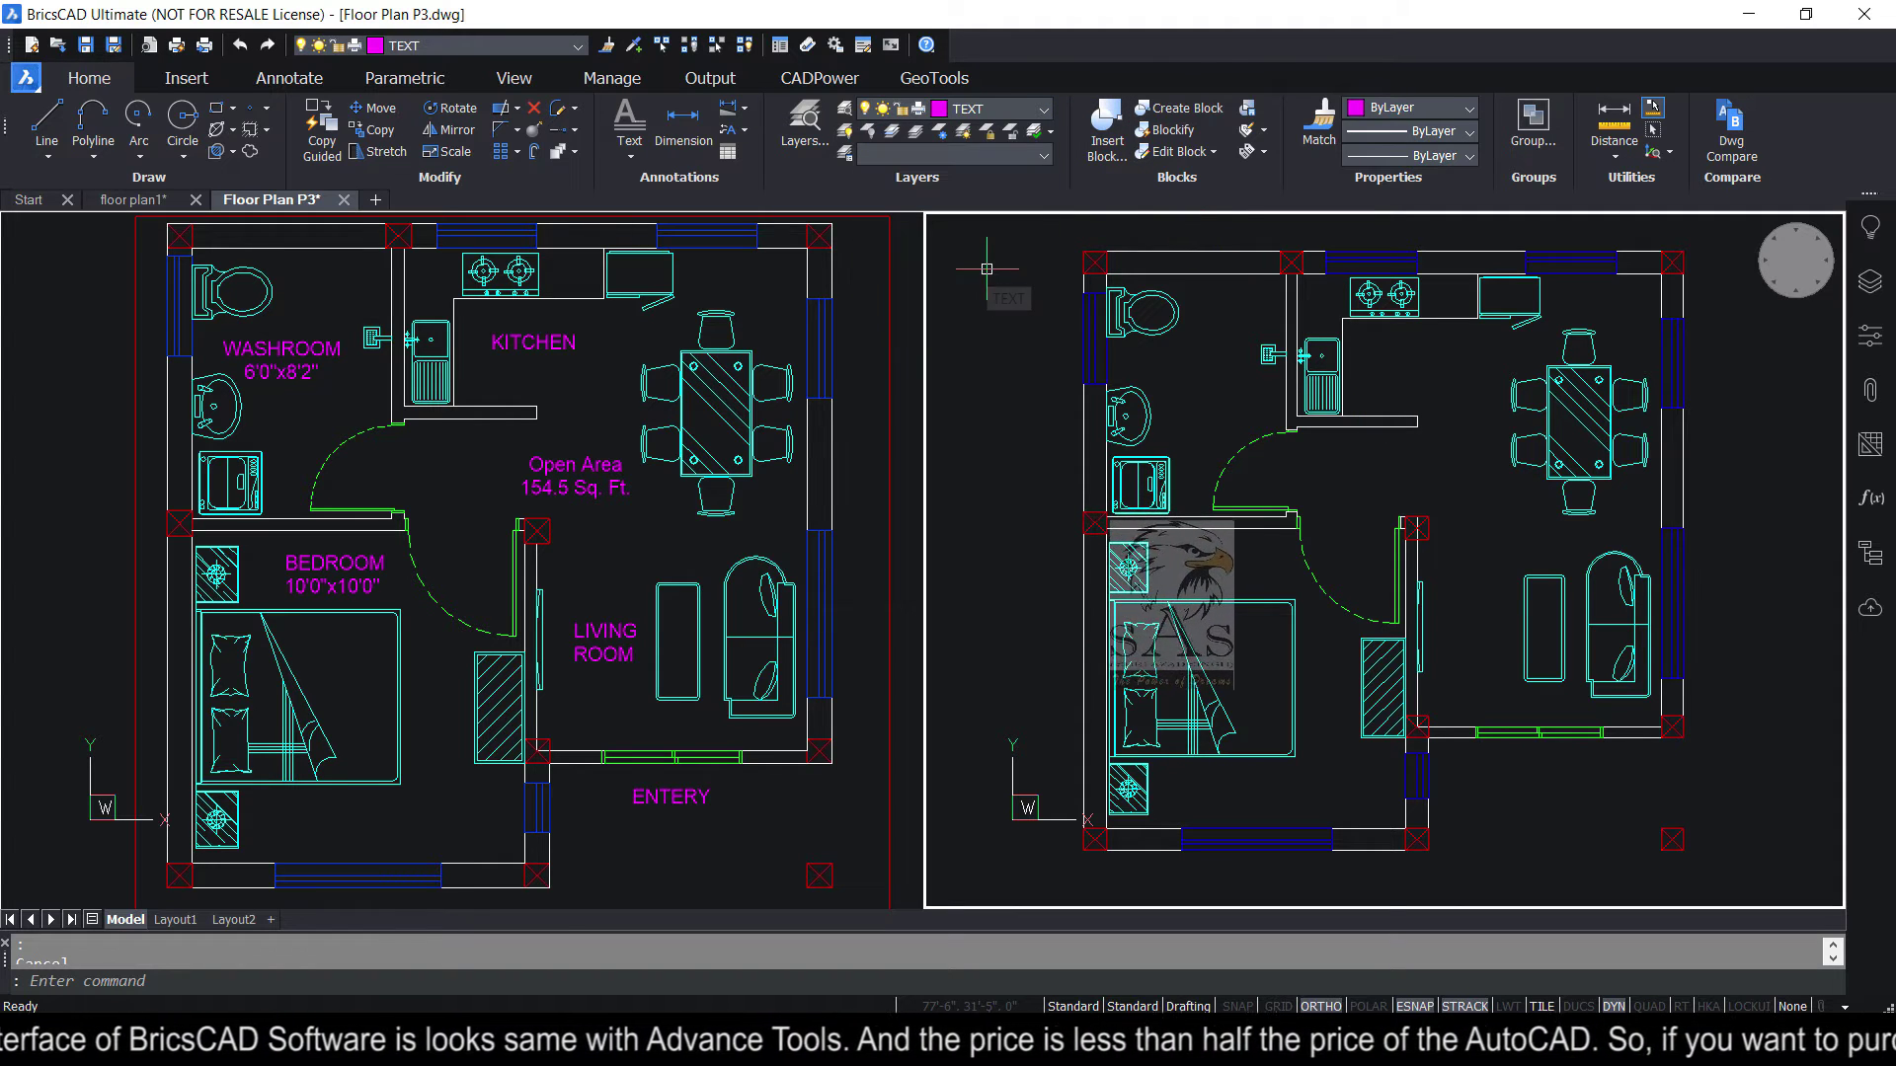
pyautogui.click(625, 109)
pyautogui.scroll(5, 1211, 321)
pyautogui.click(1086, 400)
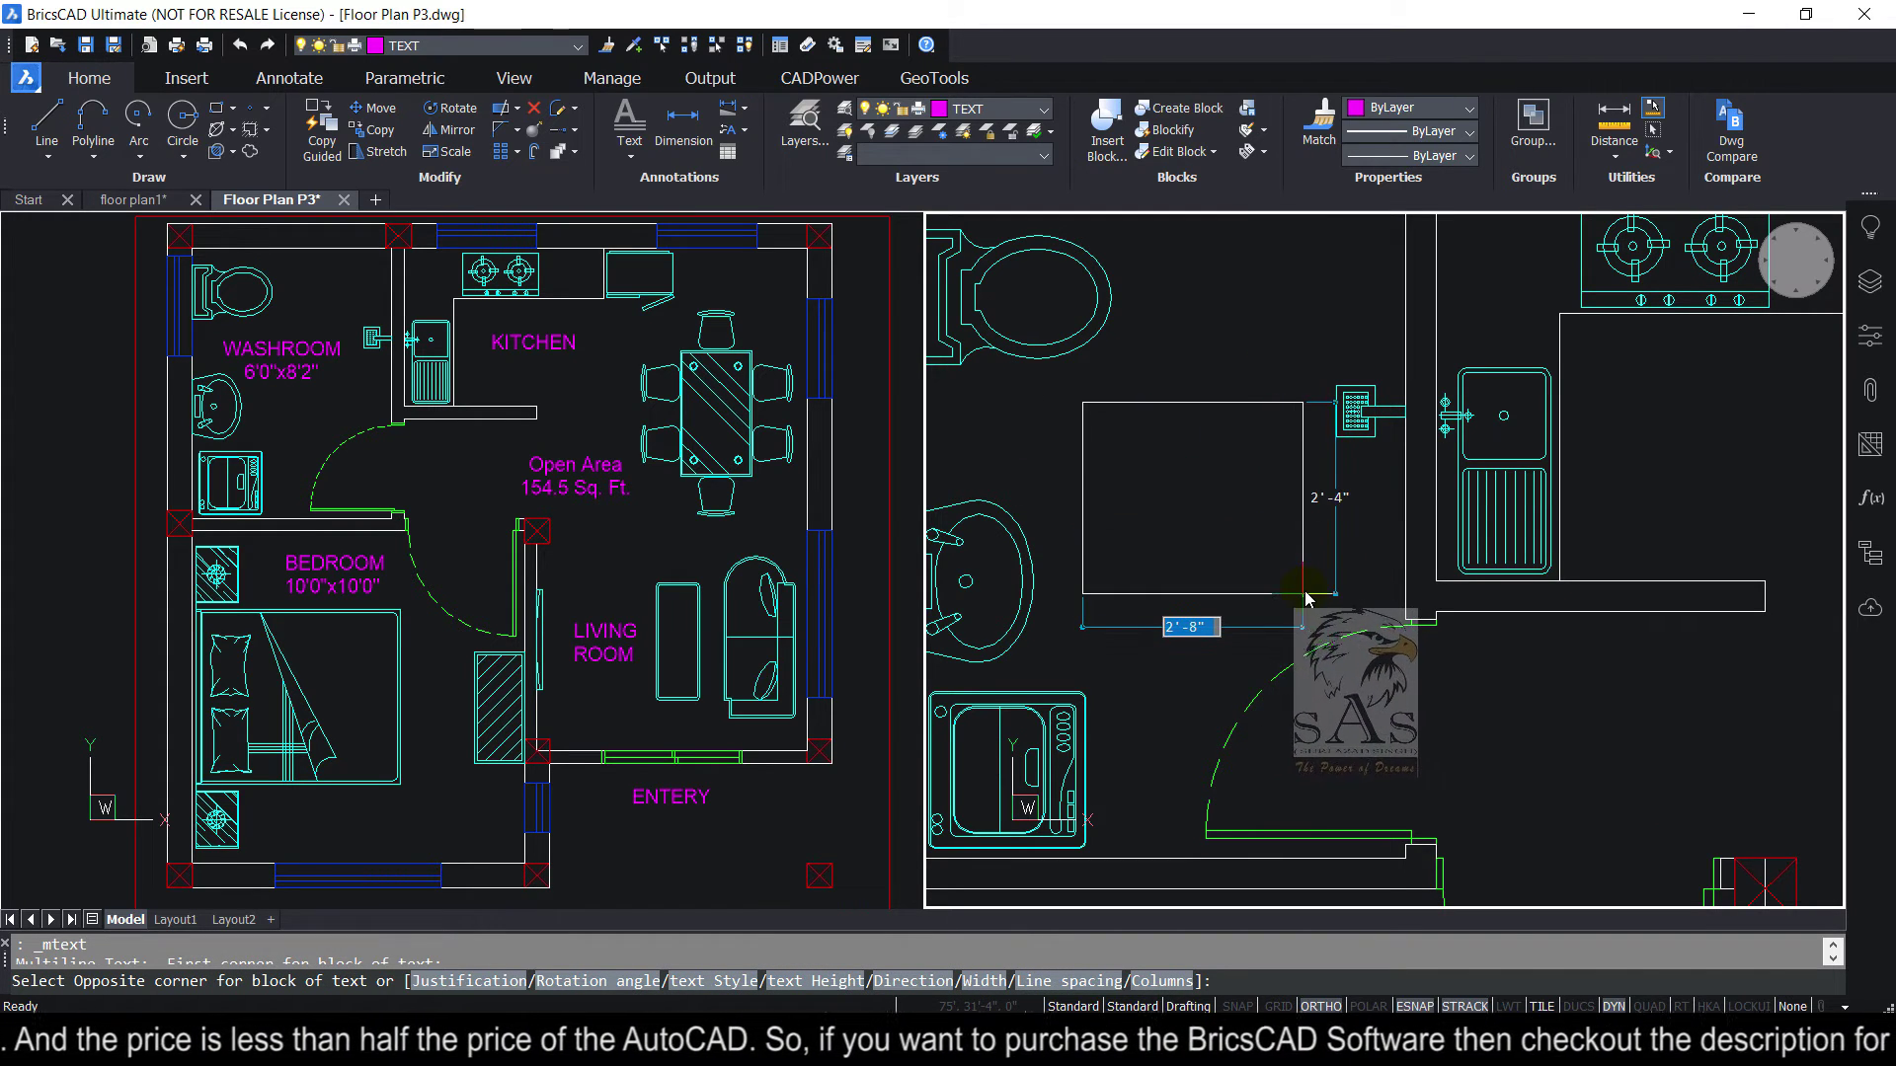
pyautogui.click(1308, 596)
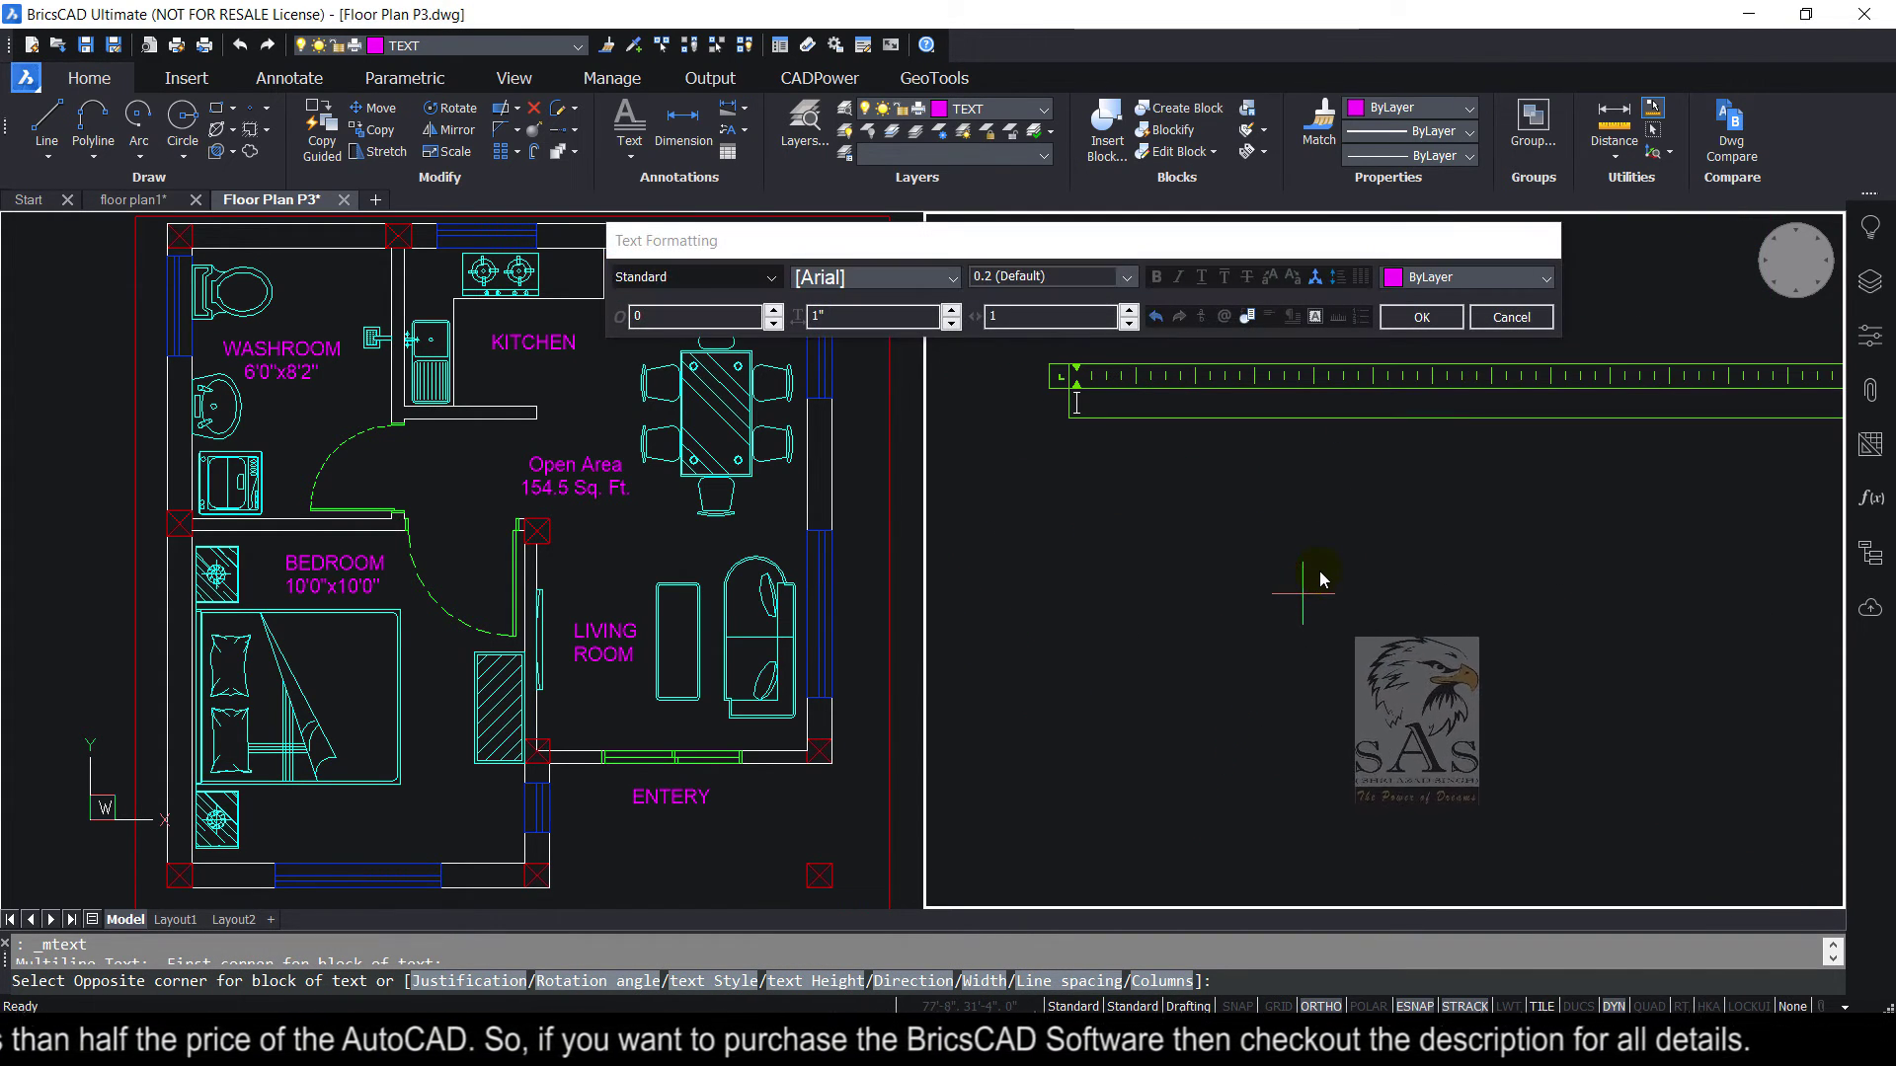
# Step: Enter WASHROOM over 6'0"X8'2" at text height 5 and commit the label
pyautogui.write('WASHRO')
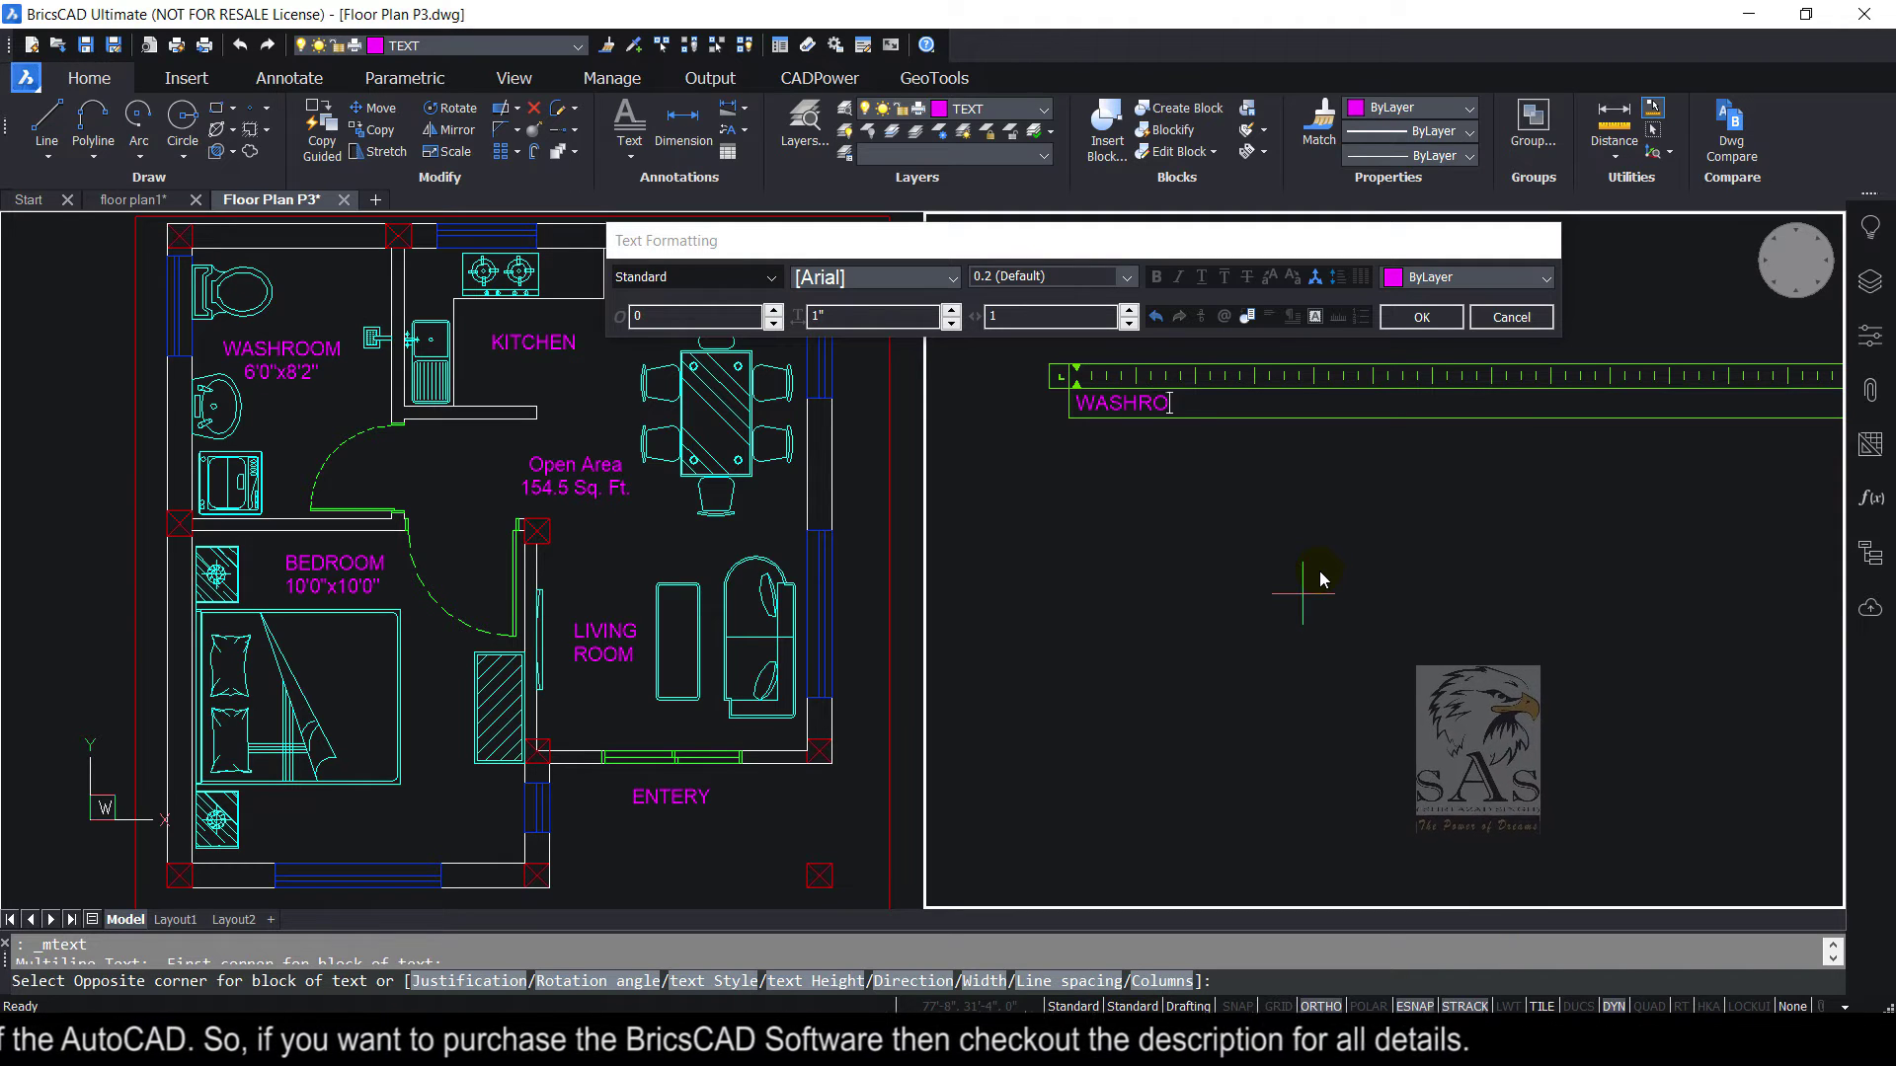
pyautogui.write('OM')
pyautogui.press('Return')
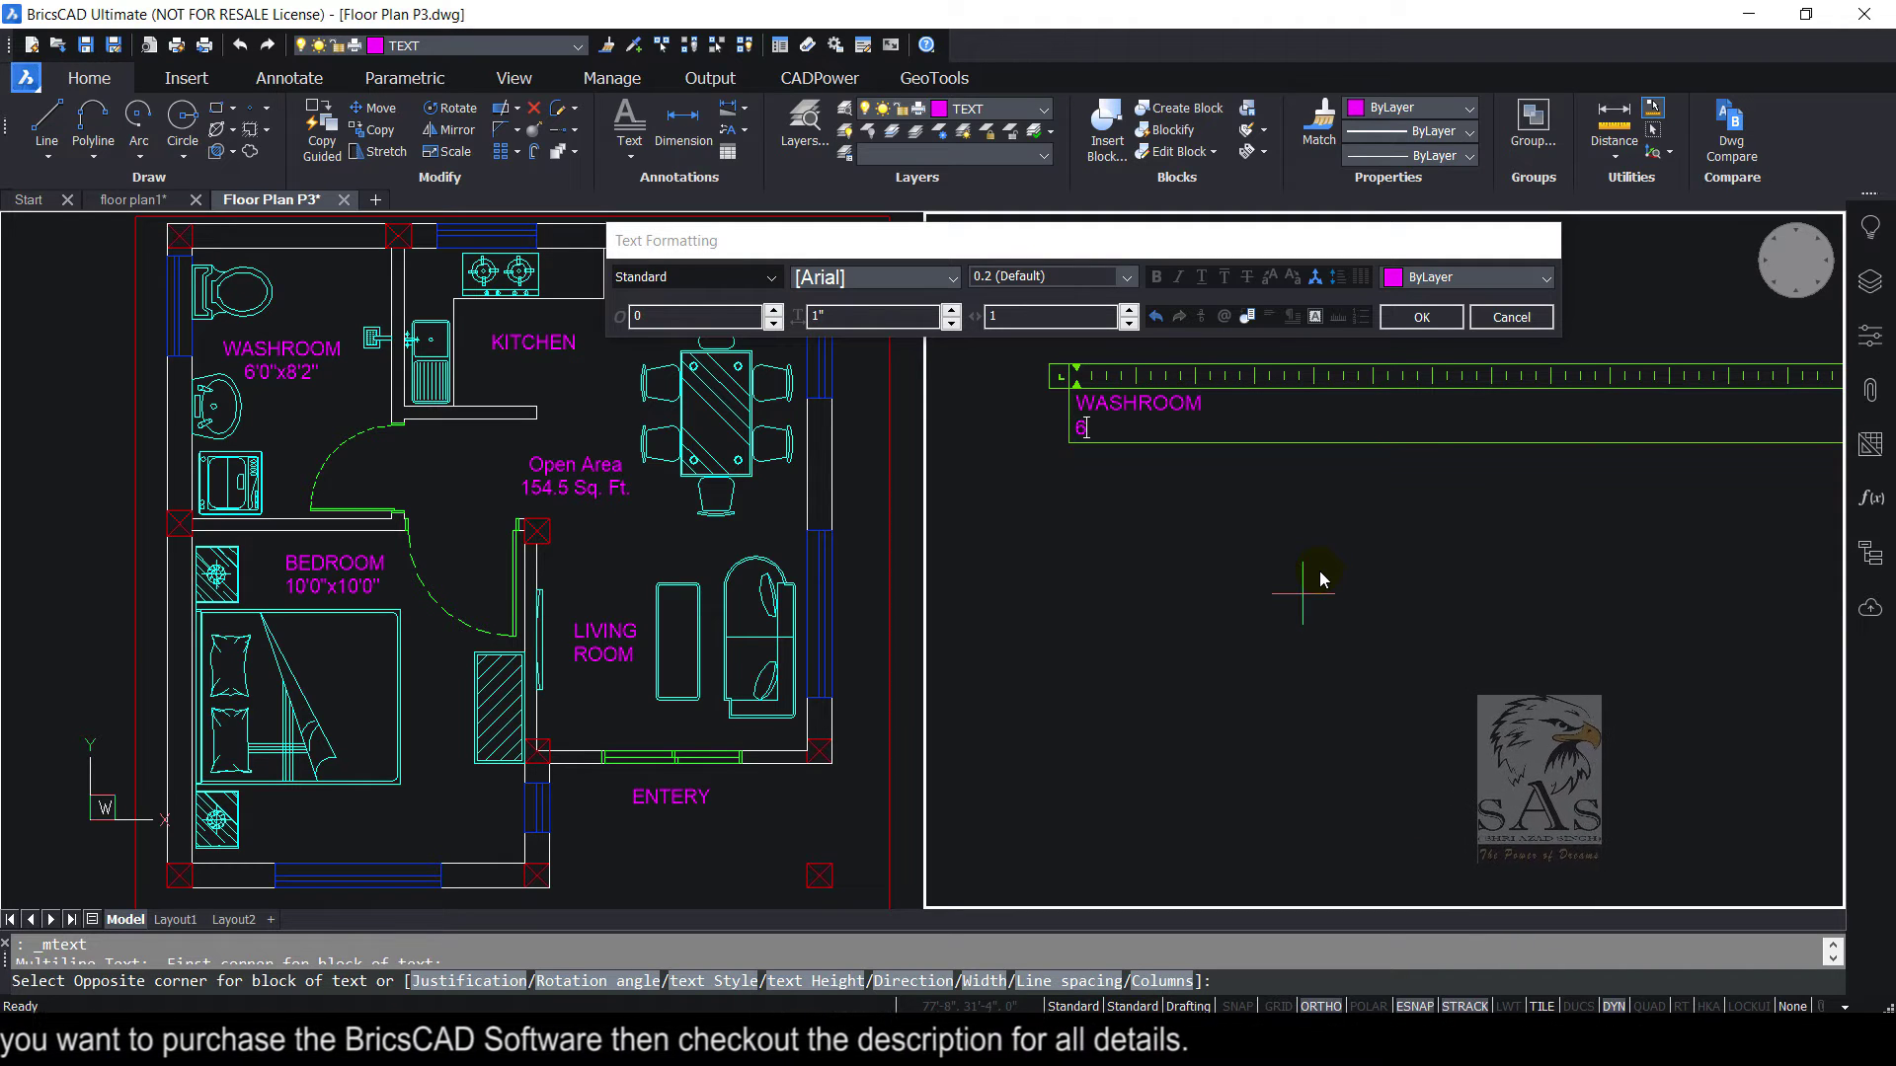
pyautogui.write('"')
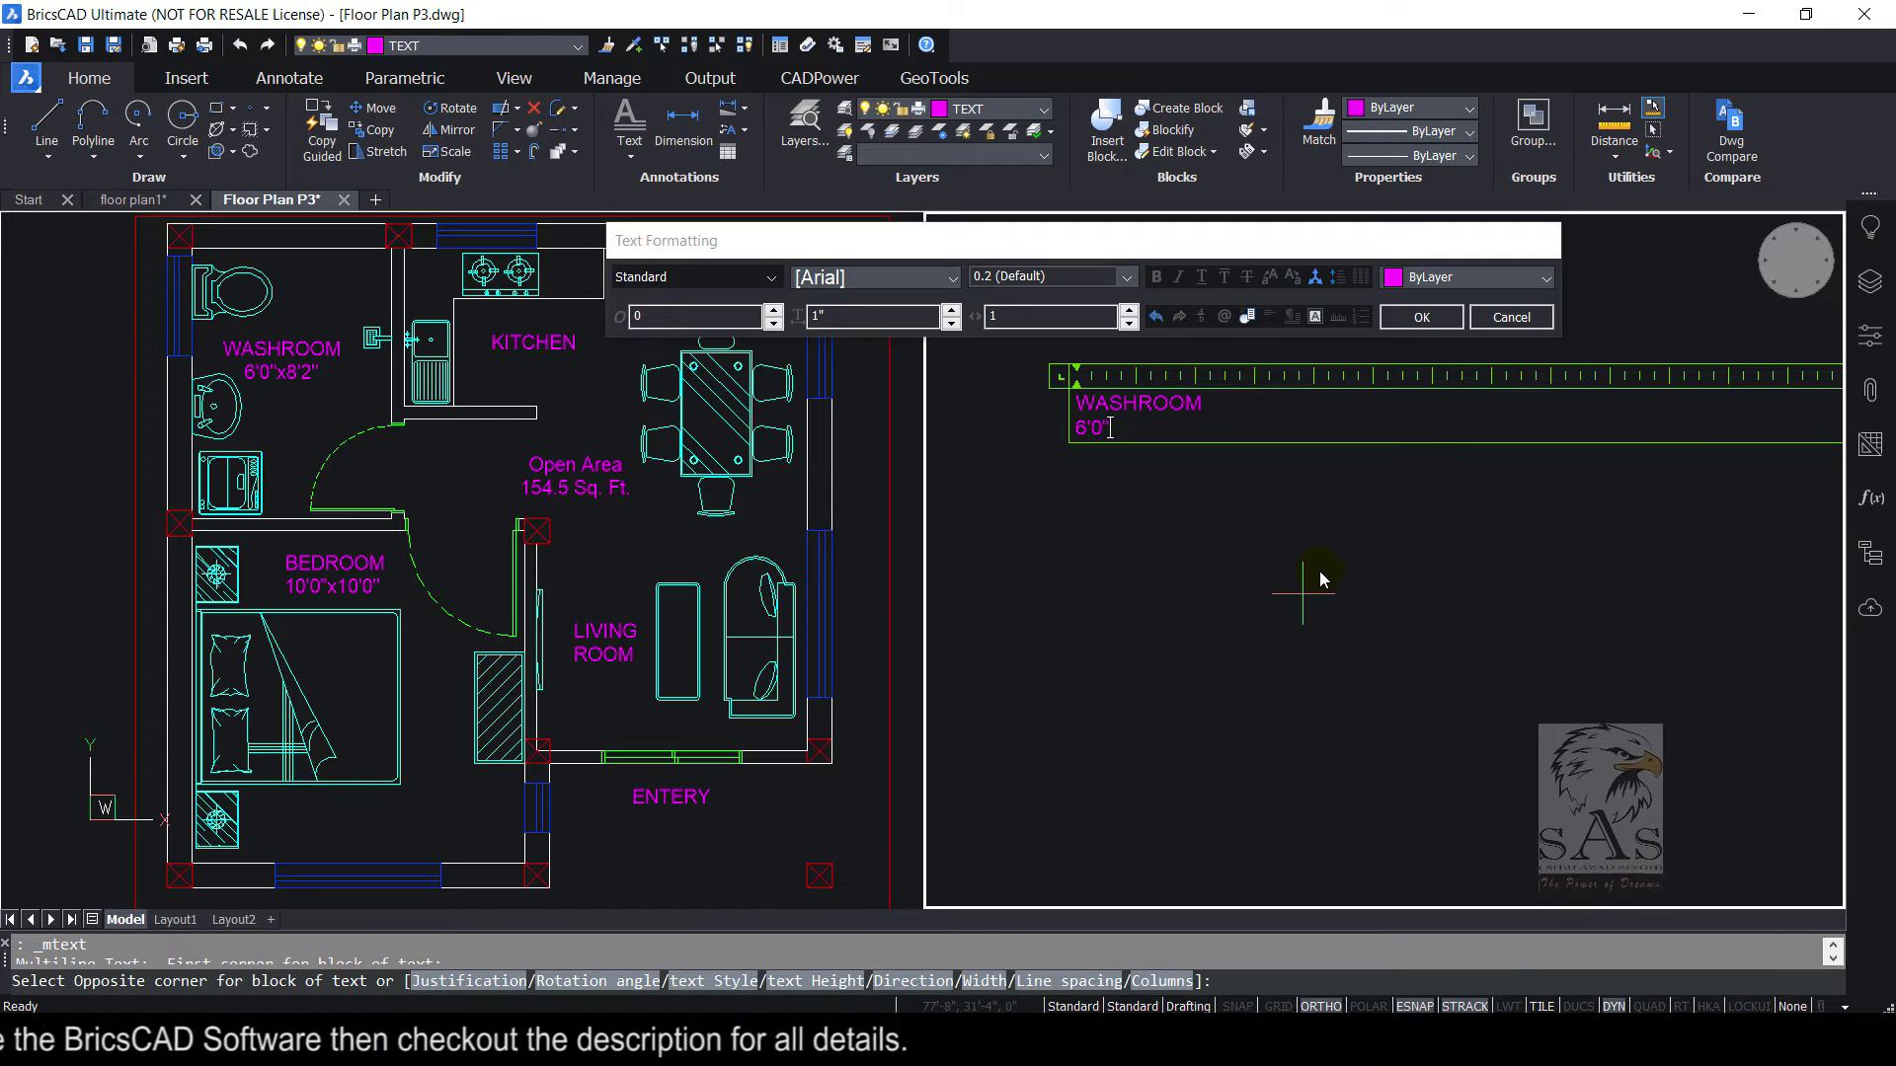
pyautogui.write('X8')
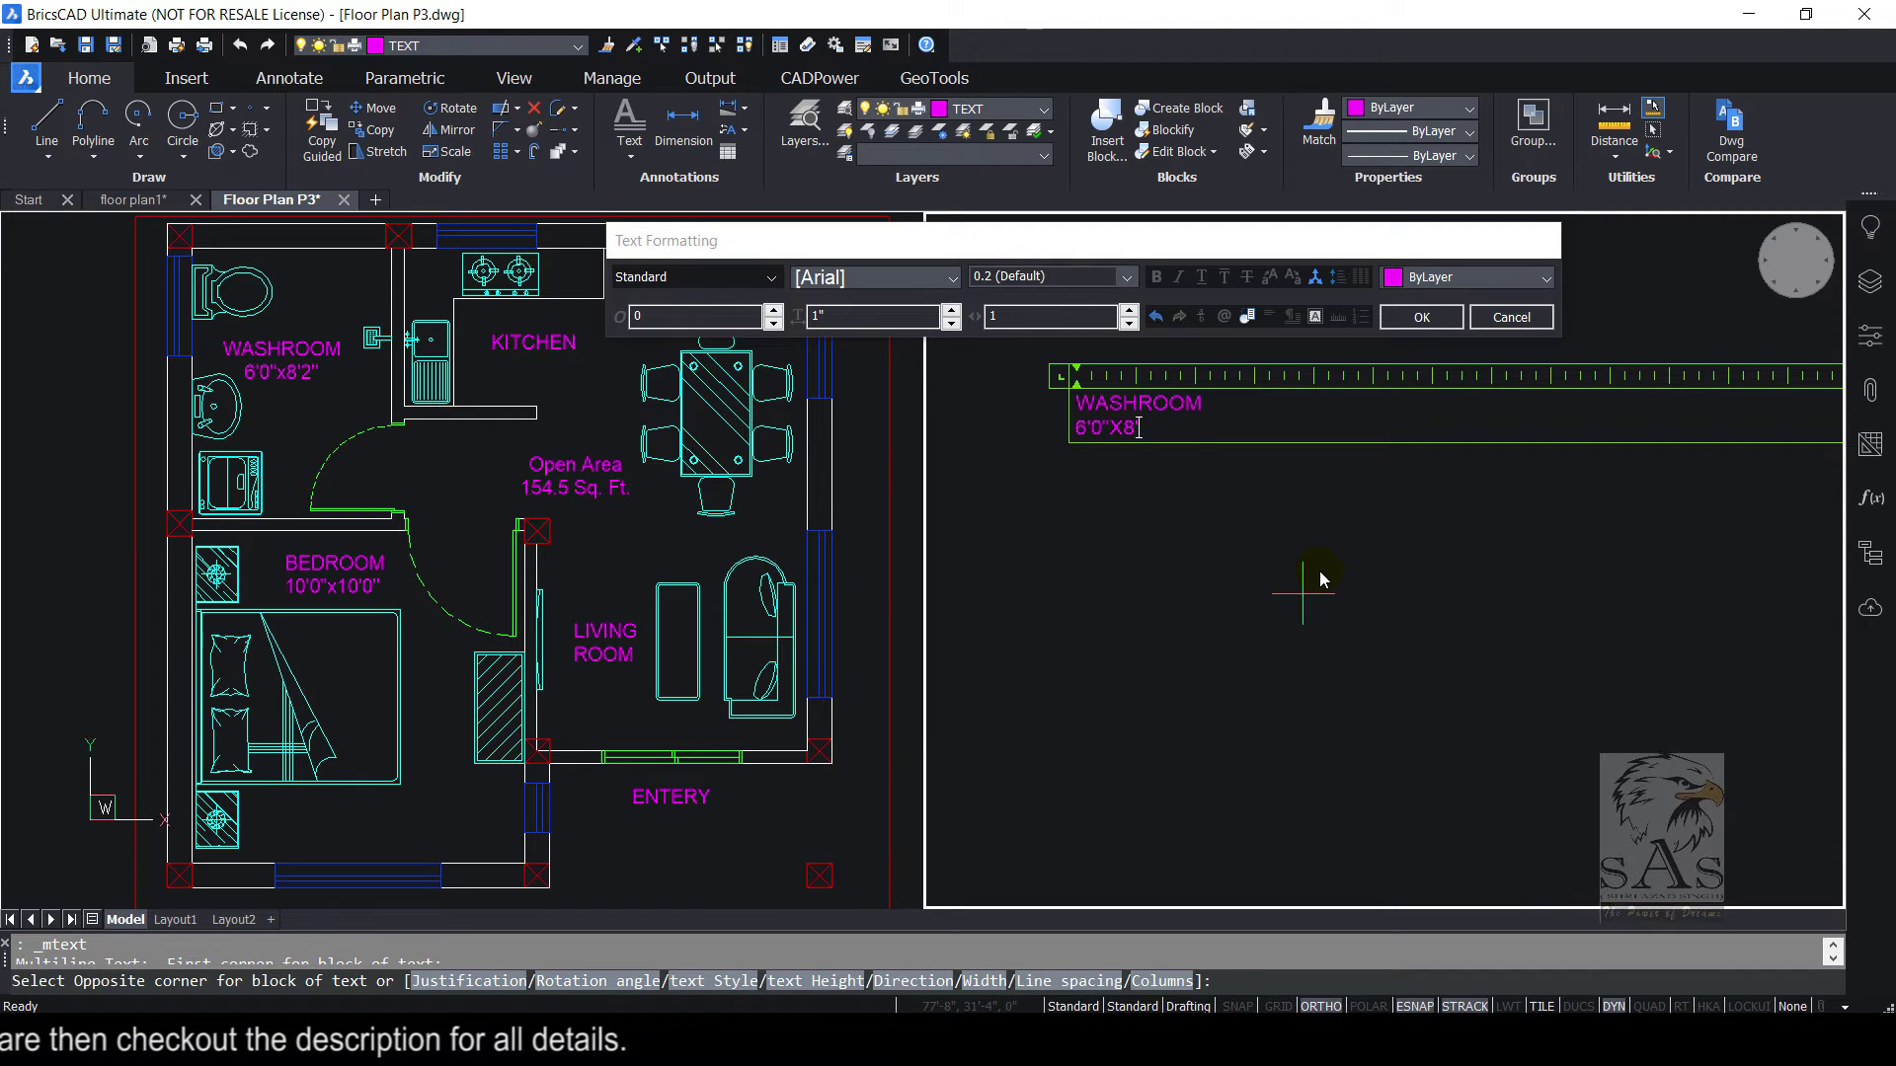
pyautogui.write('\'2"')
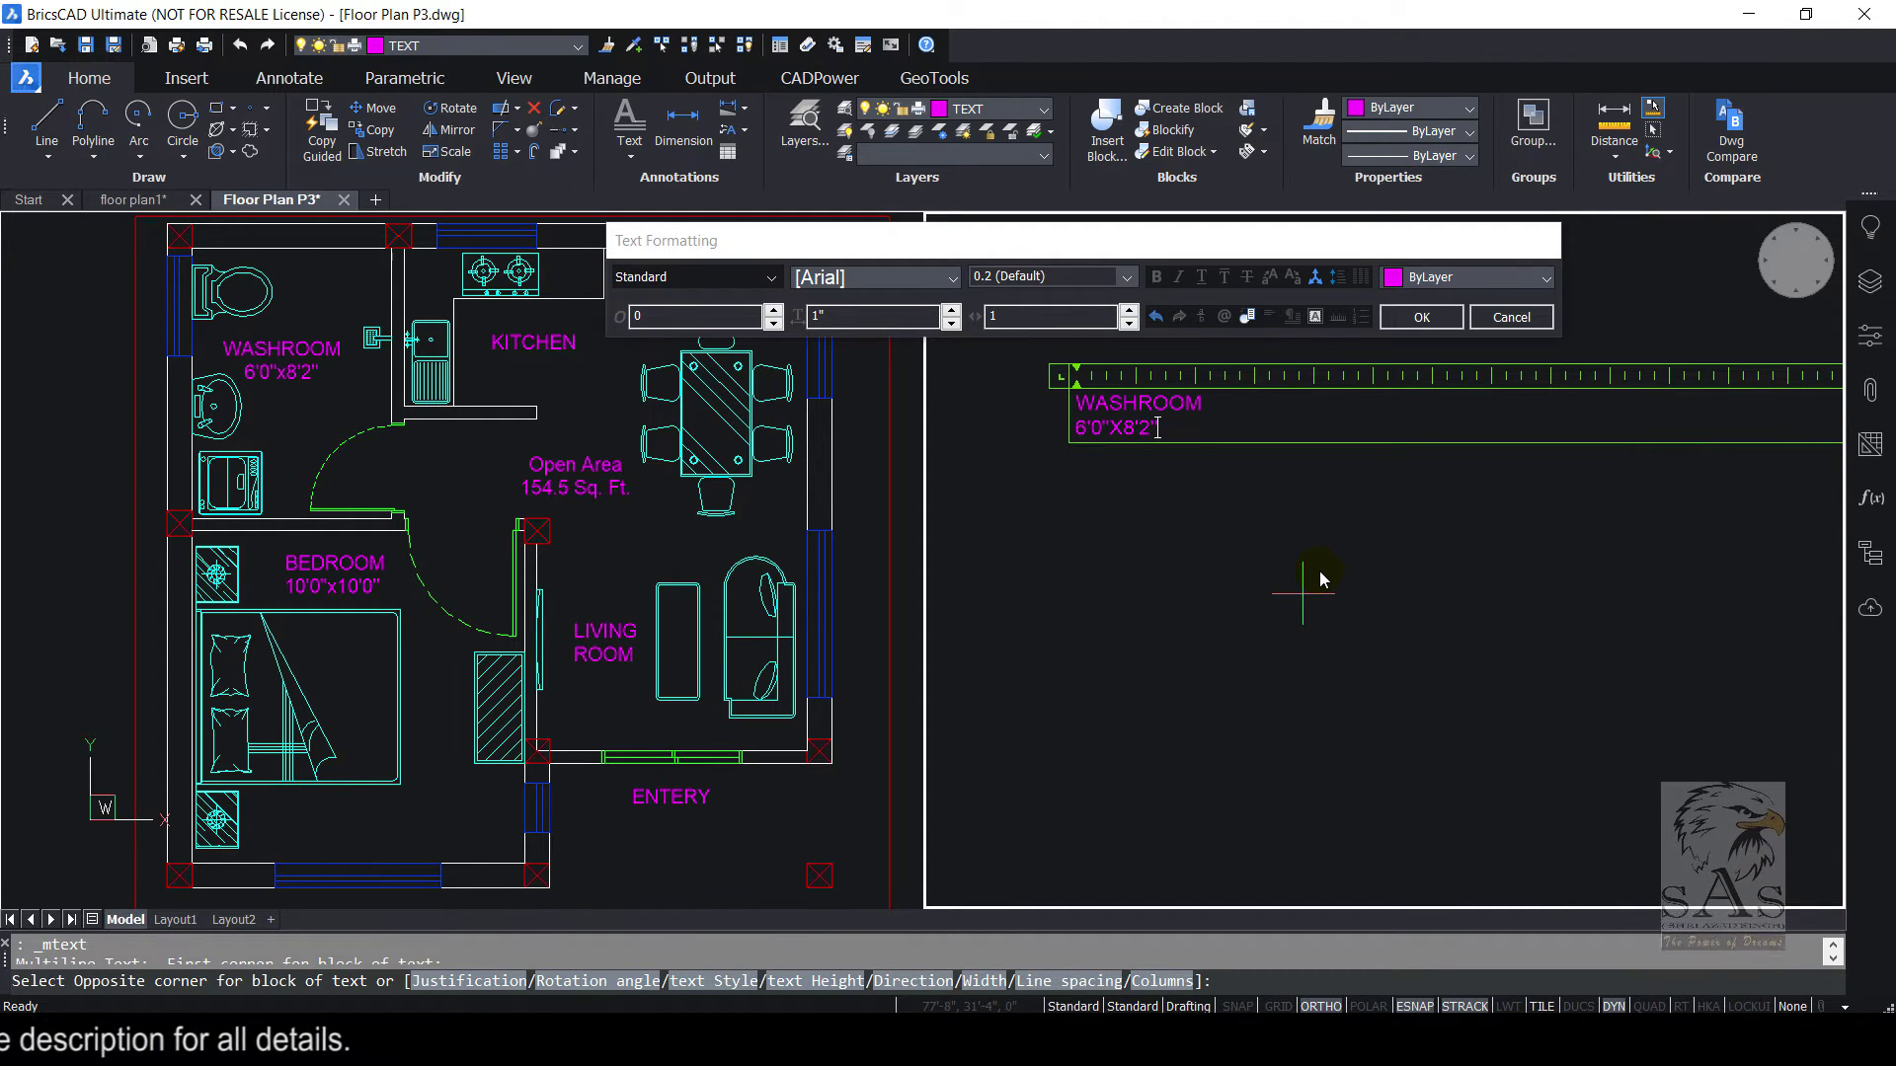
pyautogui.hotkey('ctrl', 'a')
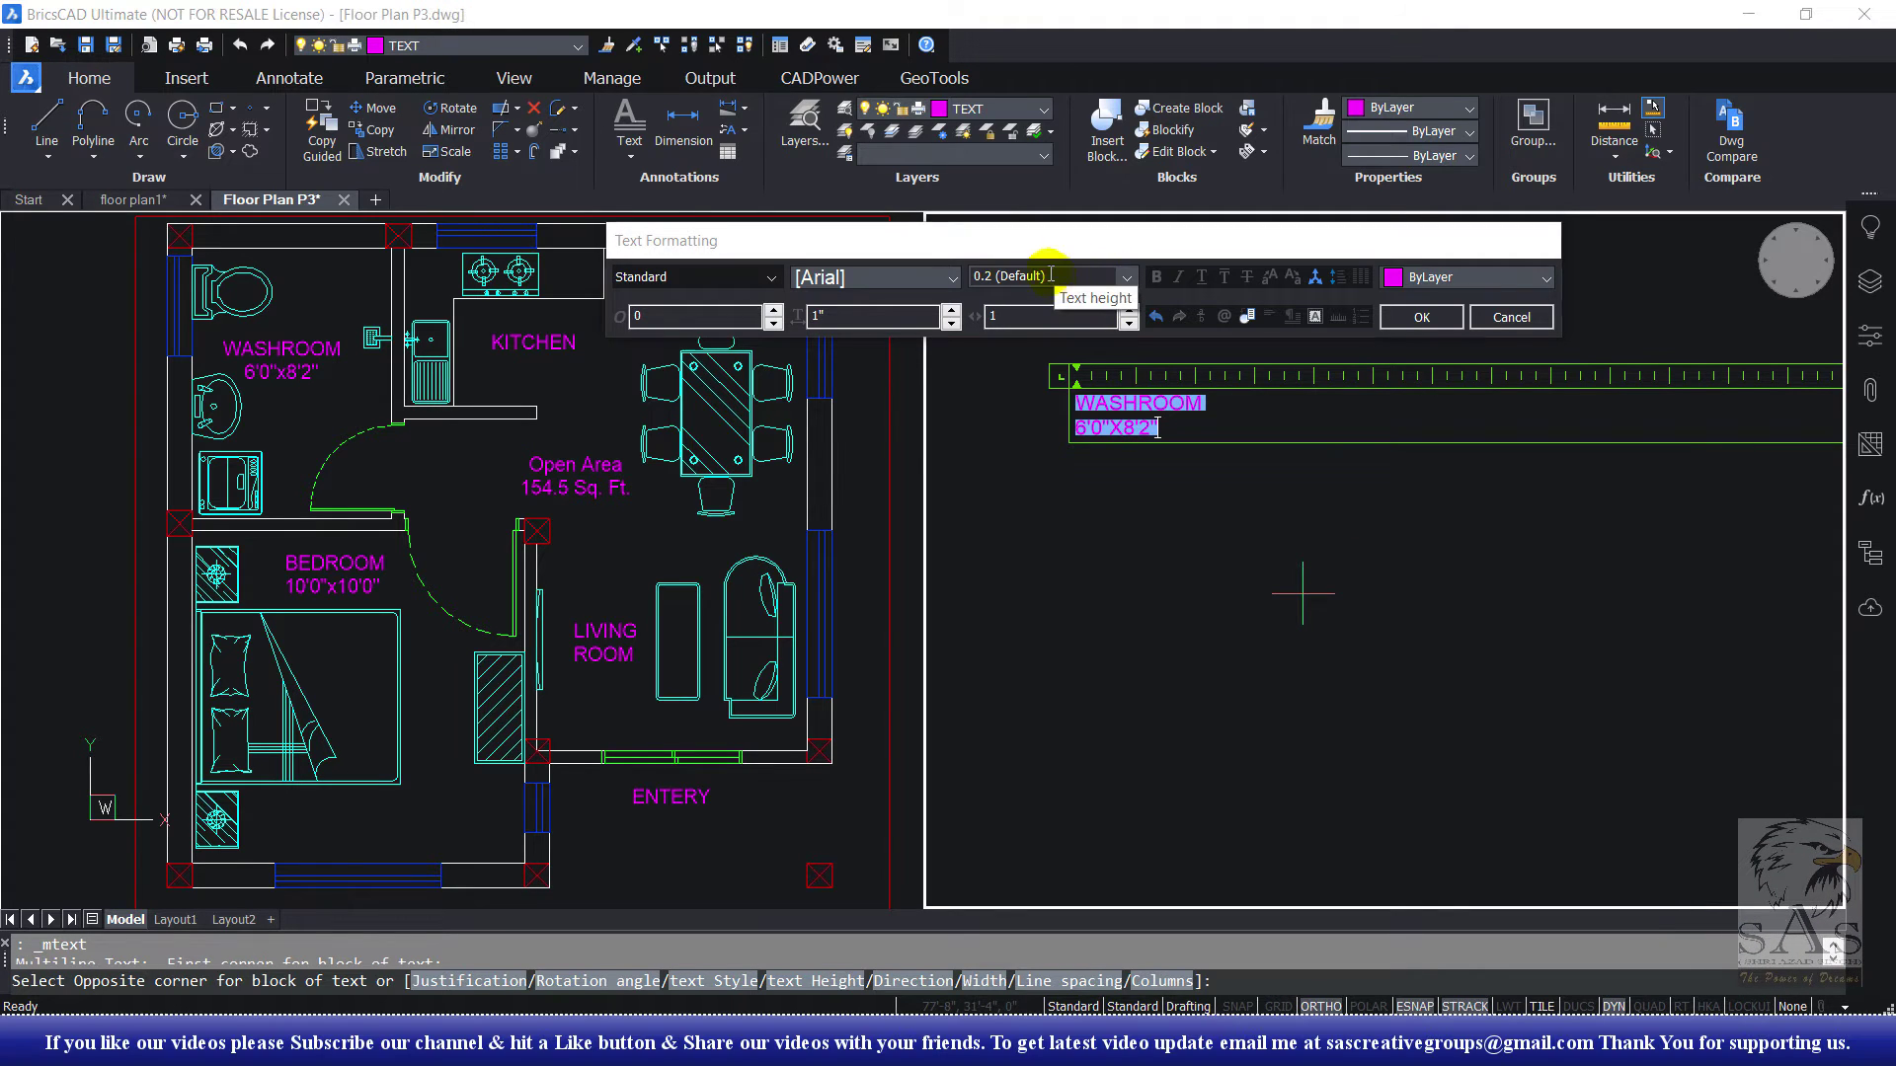
pyautogui.click(1014, 315)
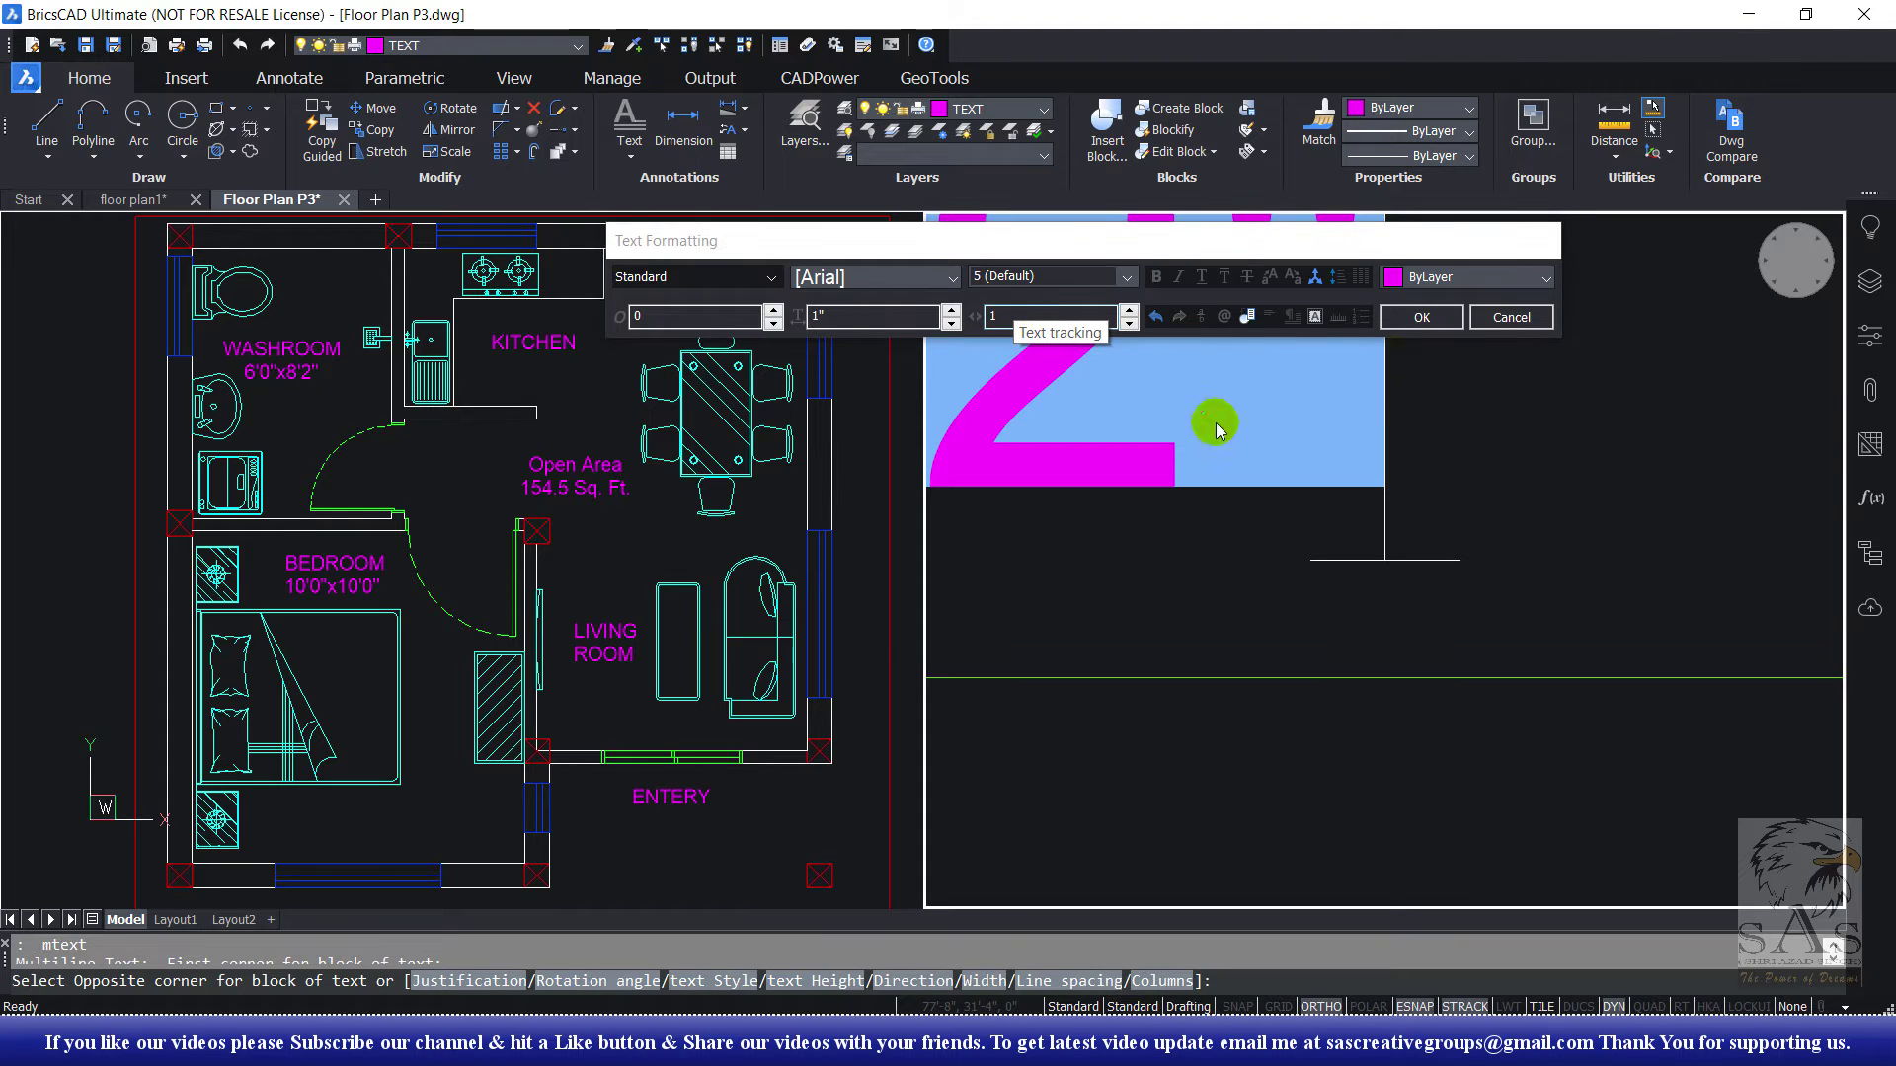
pyautogui.click(1419, 318)
# Step: Set the WASHROOM label's justification to Middle Center
pyautogui.scroll(1, 1229, 543)
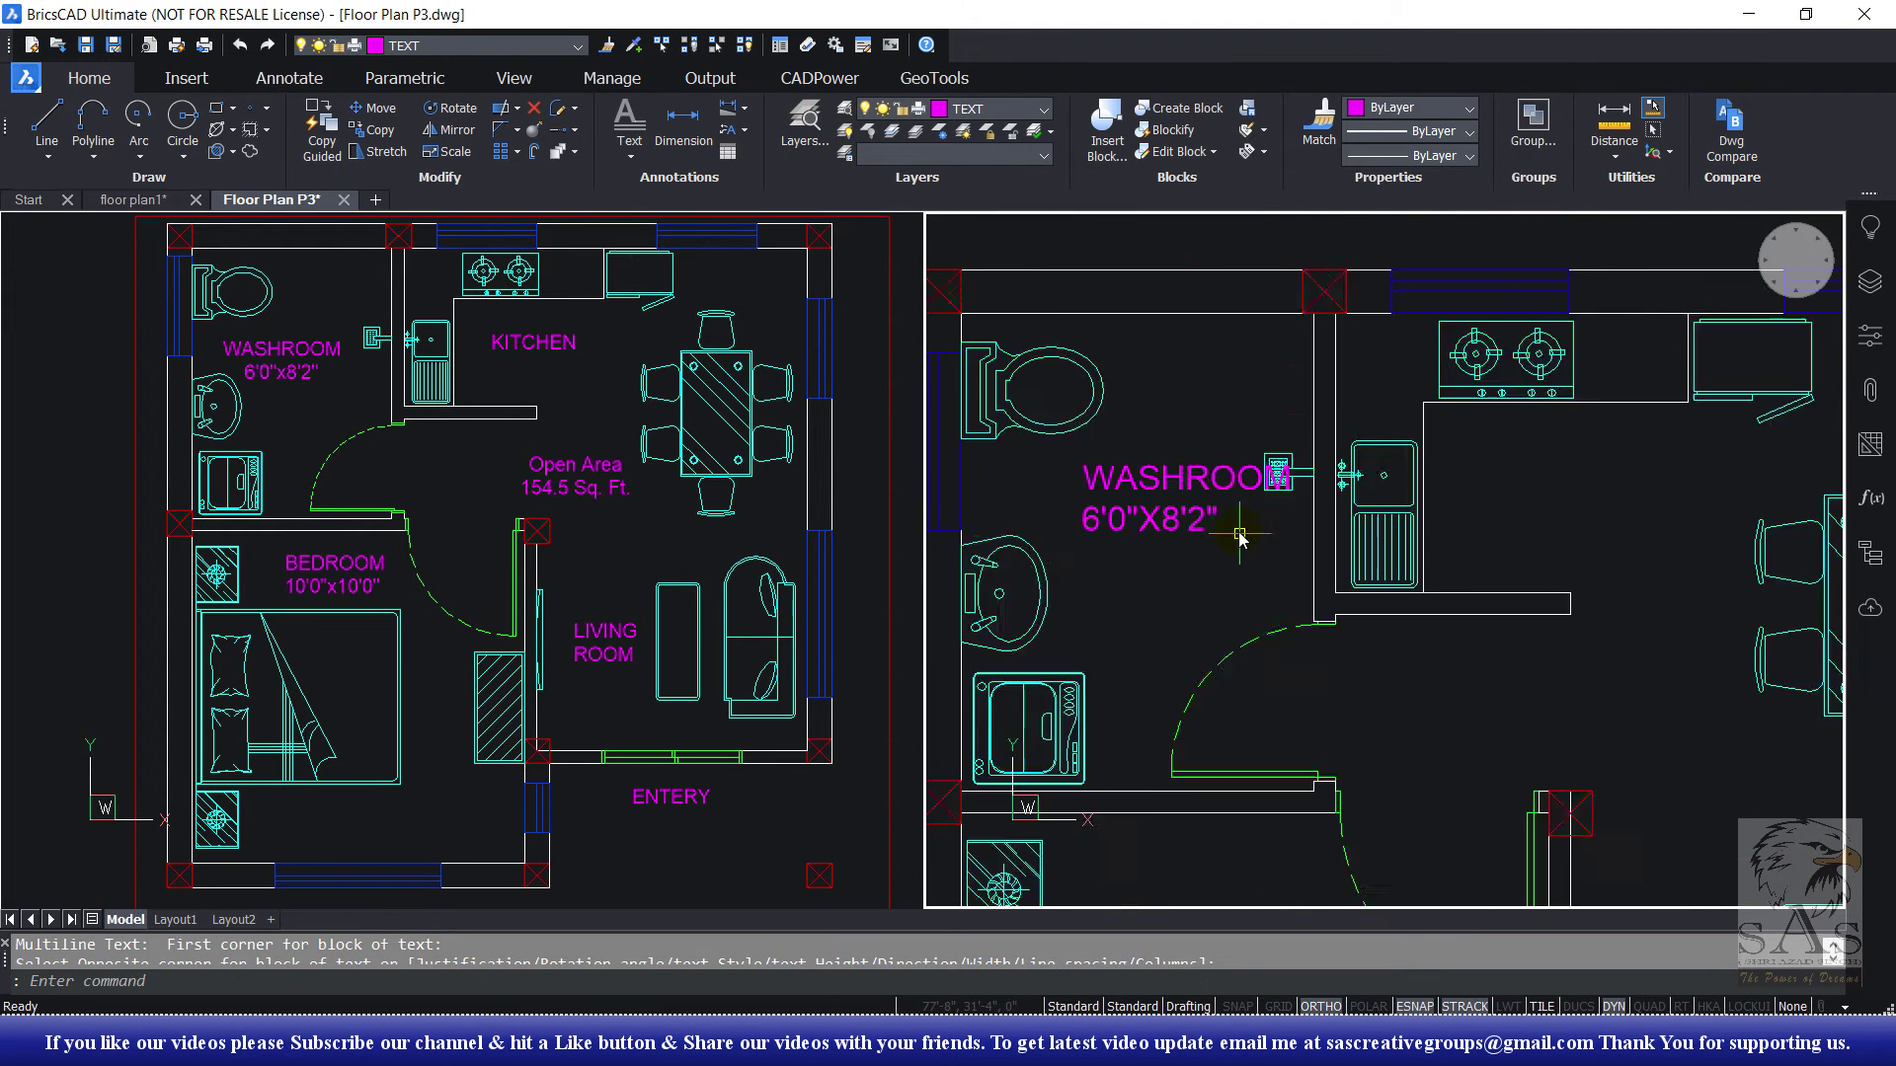
pyautogui.scroll(2, 1222, 551)
pyautogui.click(1195, 413)
pyautogui.click(1099, 516)
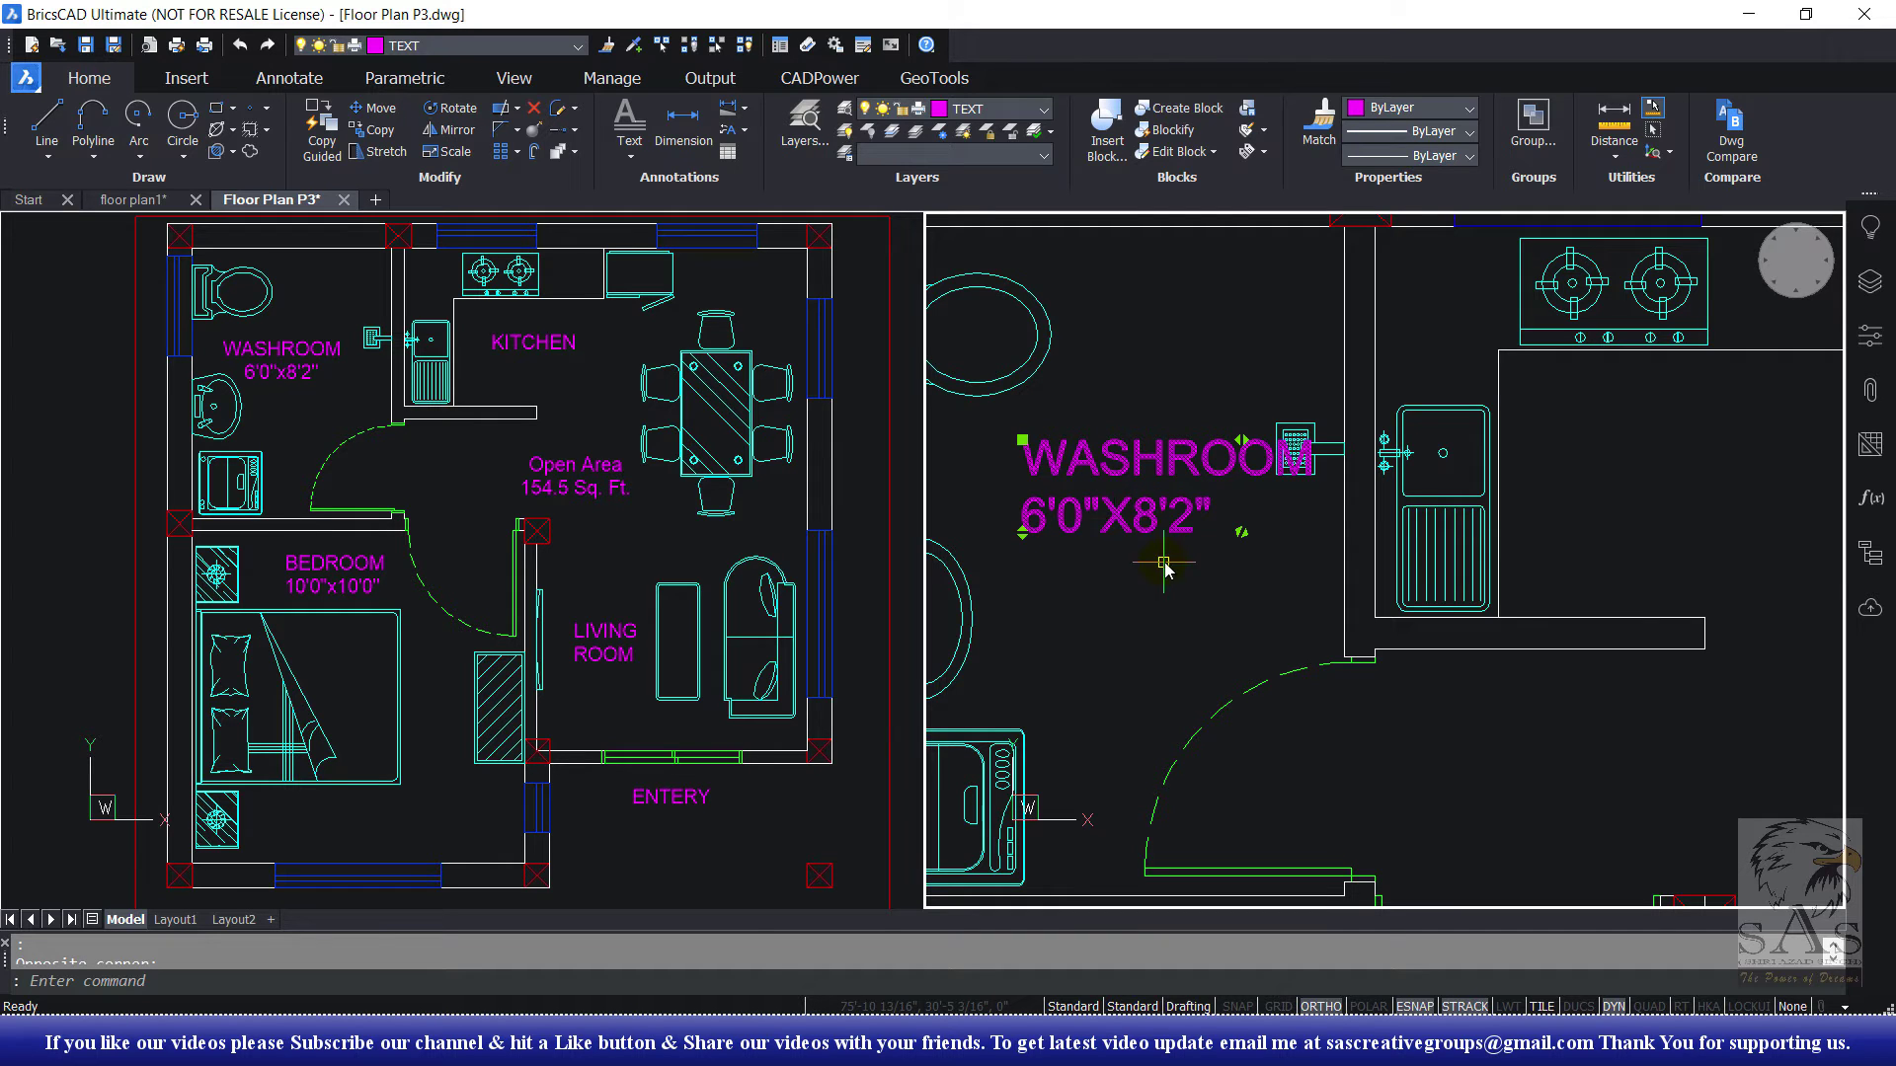
pyautogui.doubleClick(1140, 514)
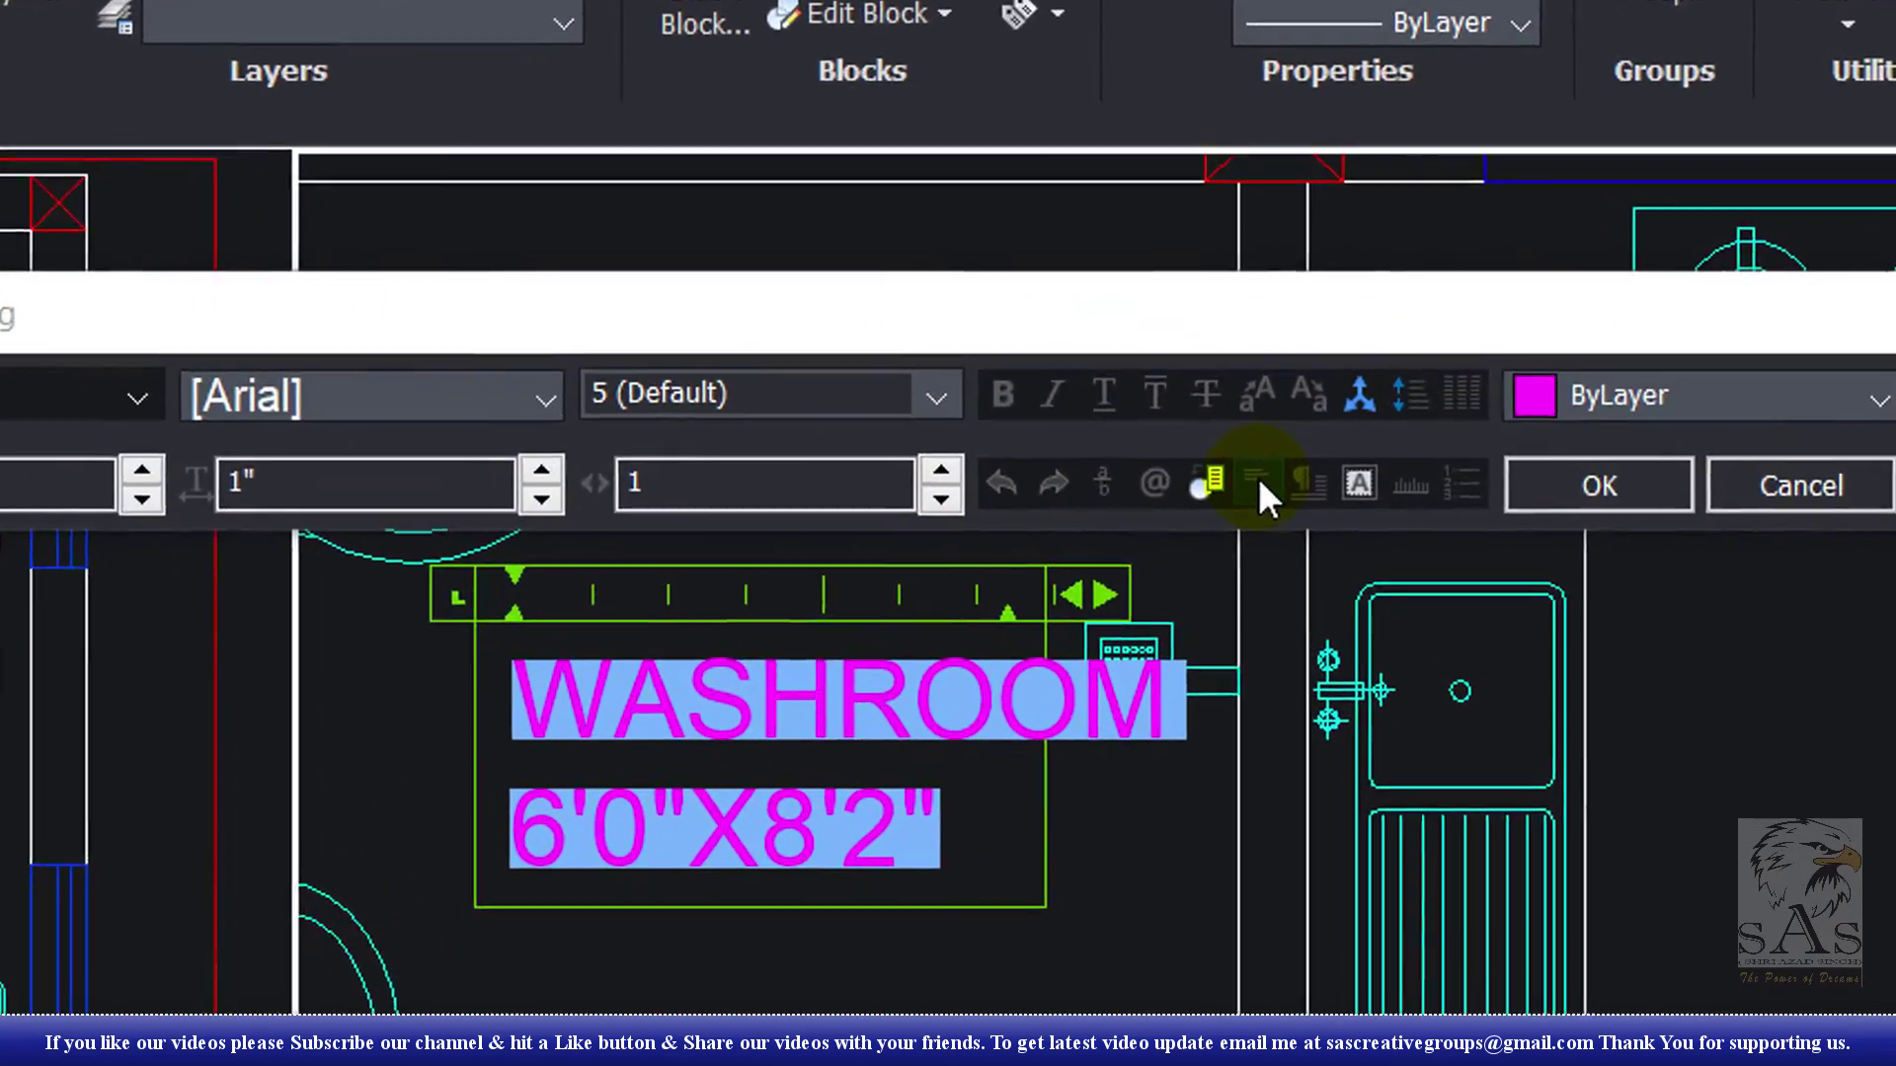
pyautogui.click(1258, 479)
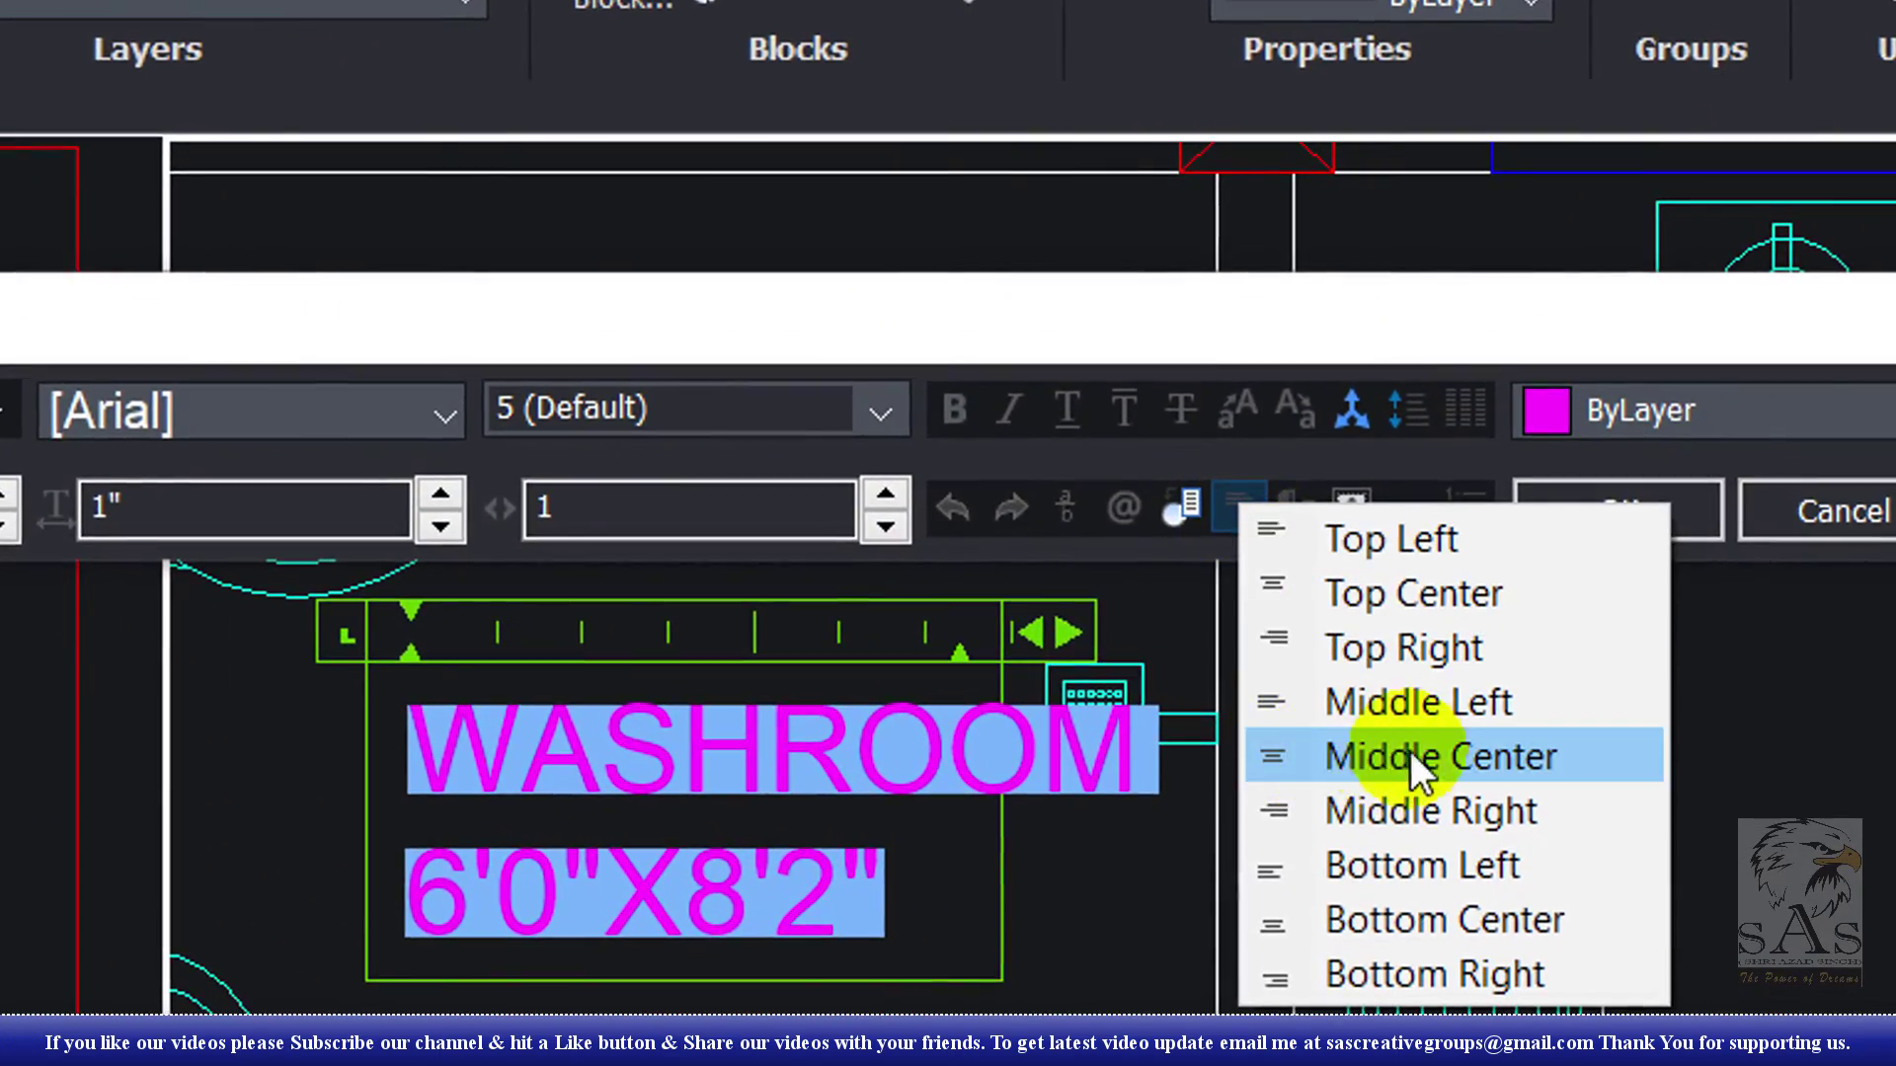
pyautogui.click(1448, 752)
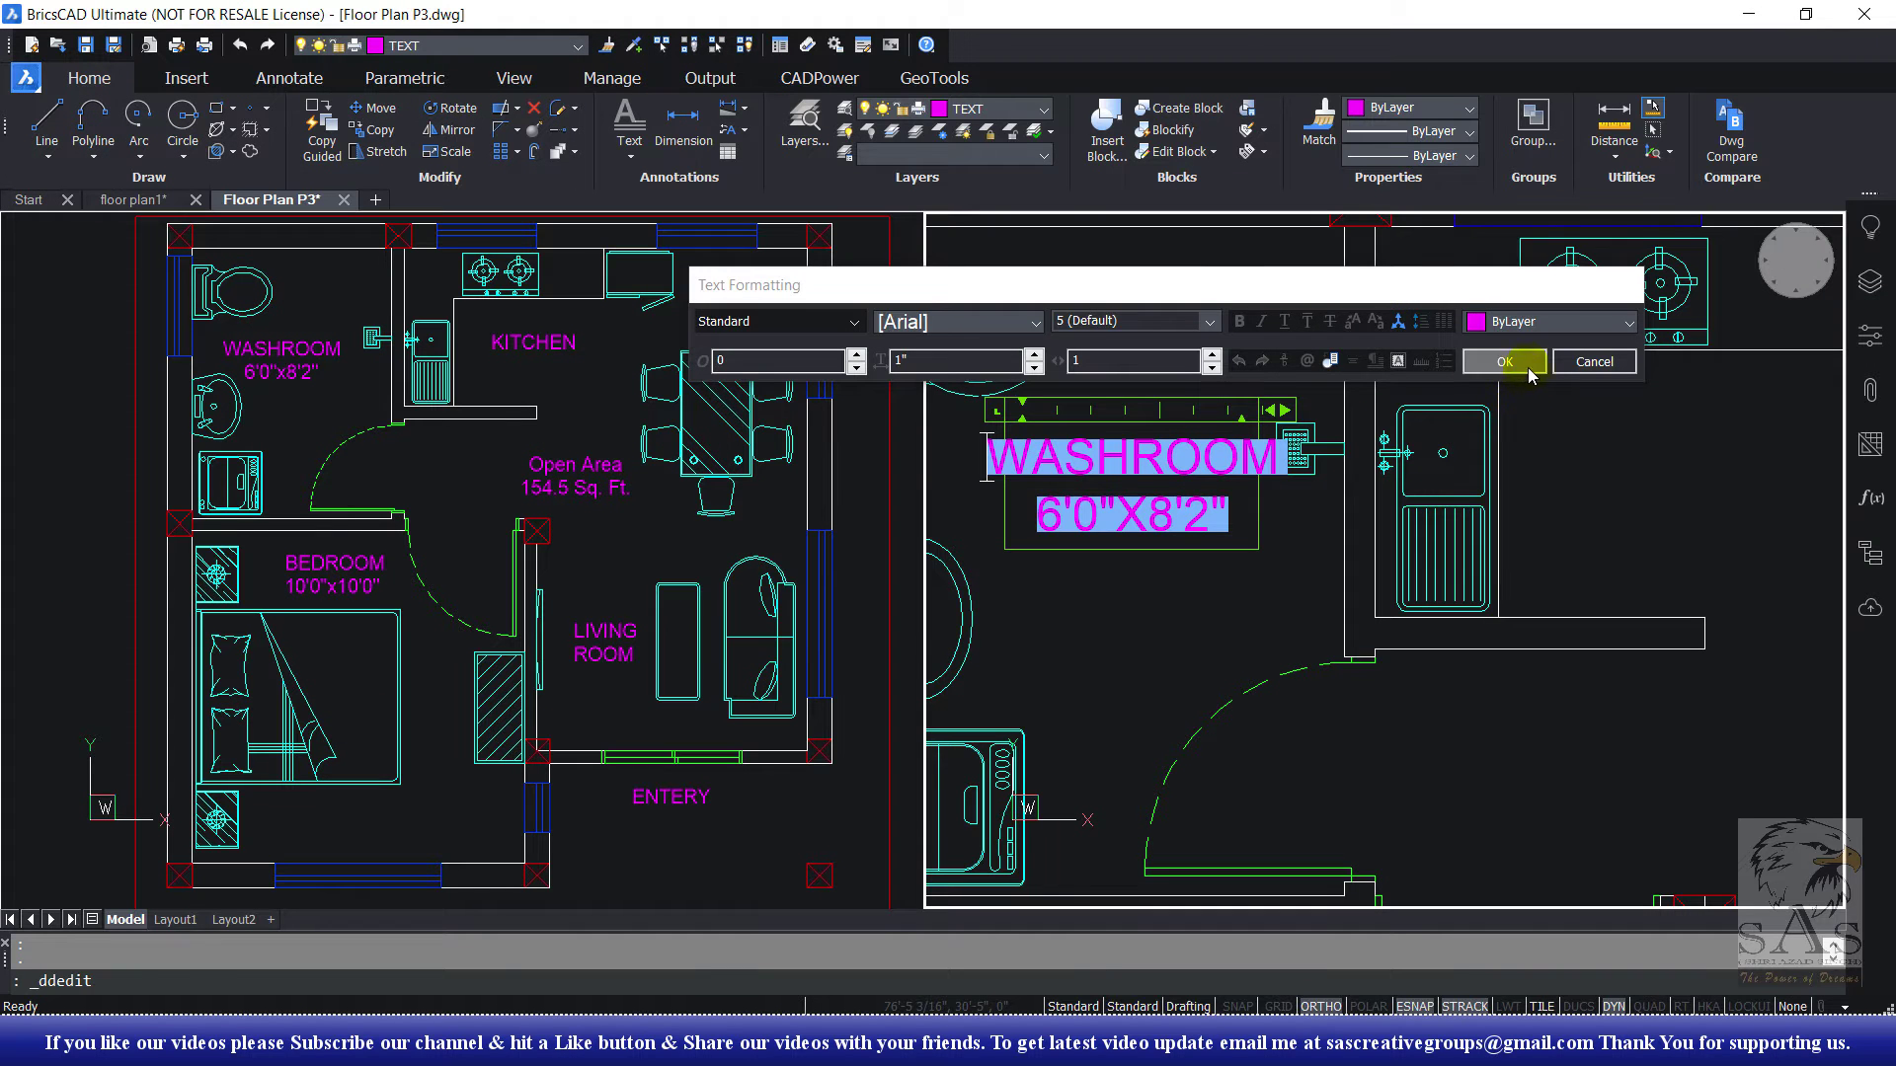
pyautogui.click(1504, 361)
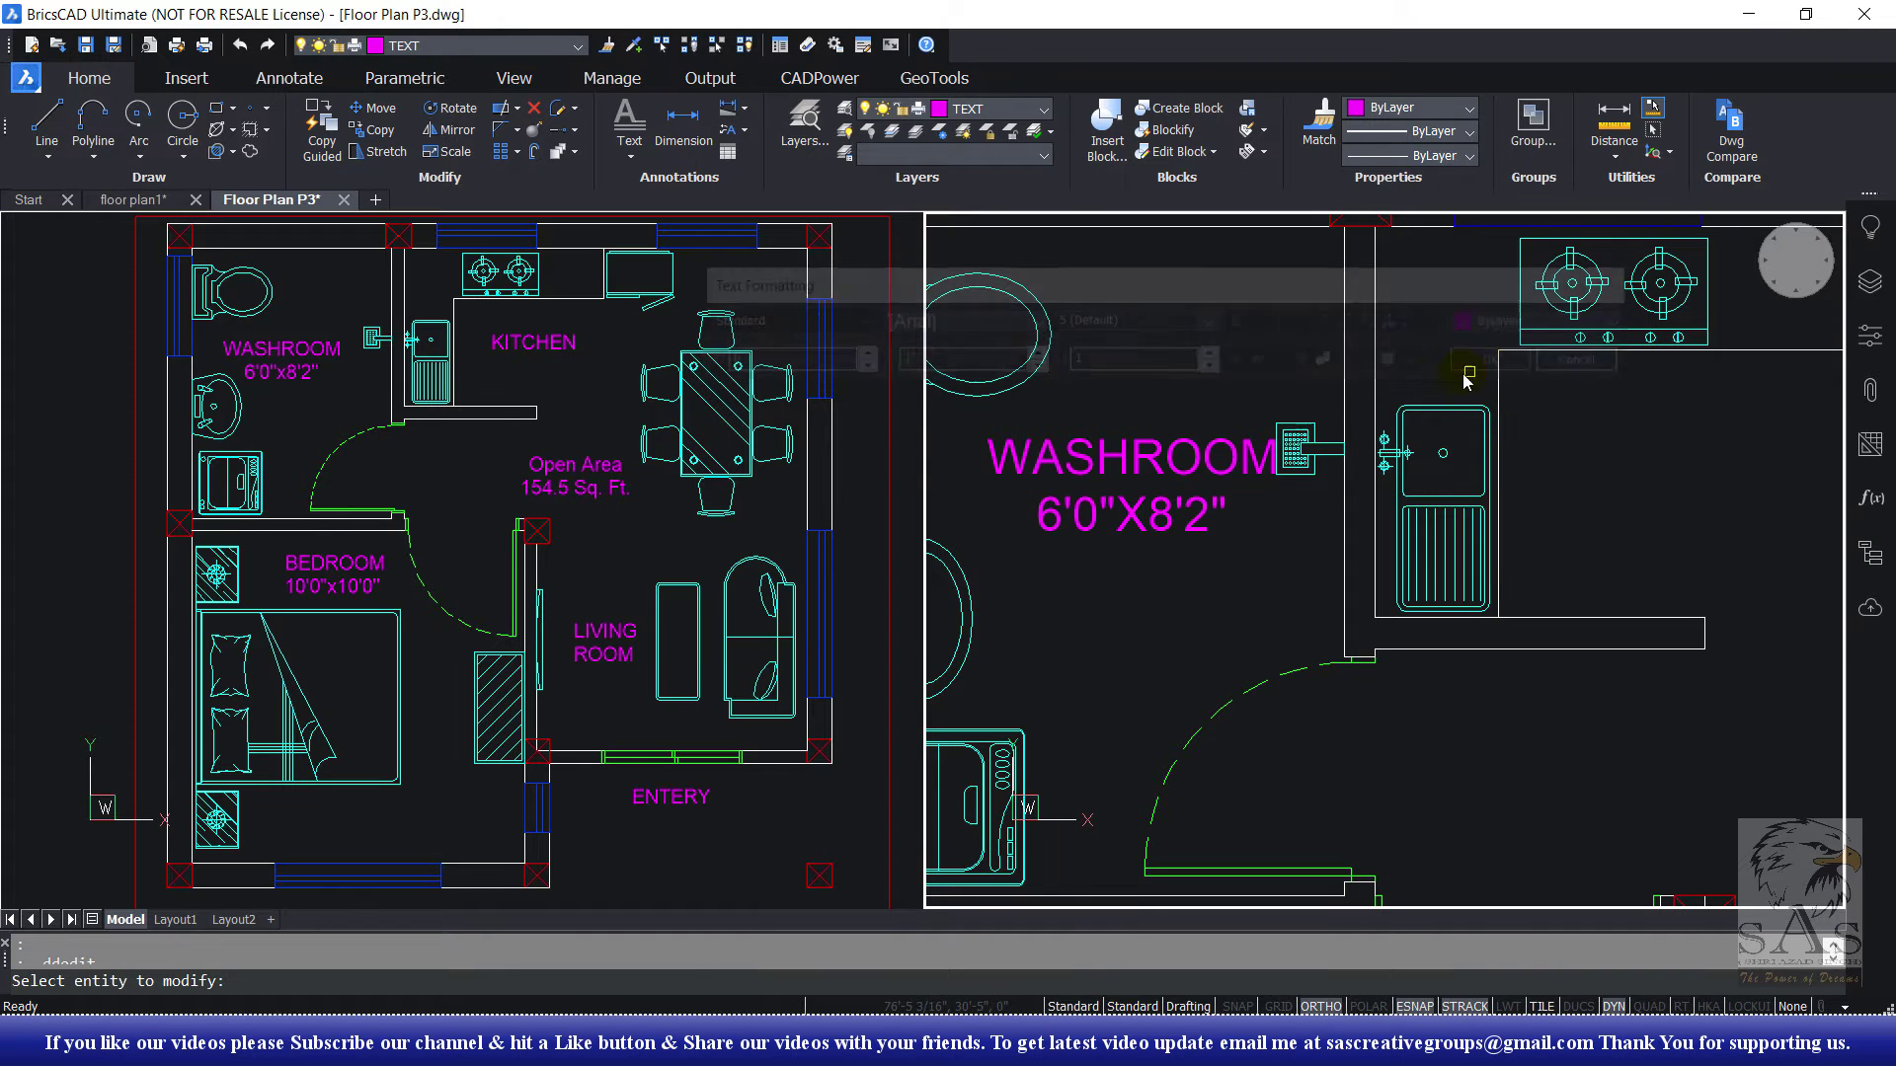
# Step: Move the WASHROOM label slightly left with the M command
pyautogui.click(1137, 530)
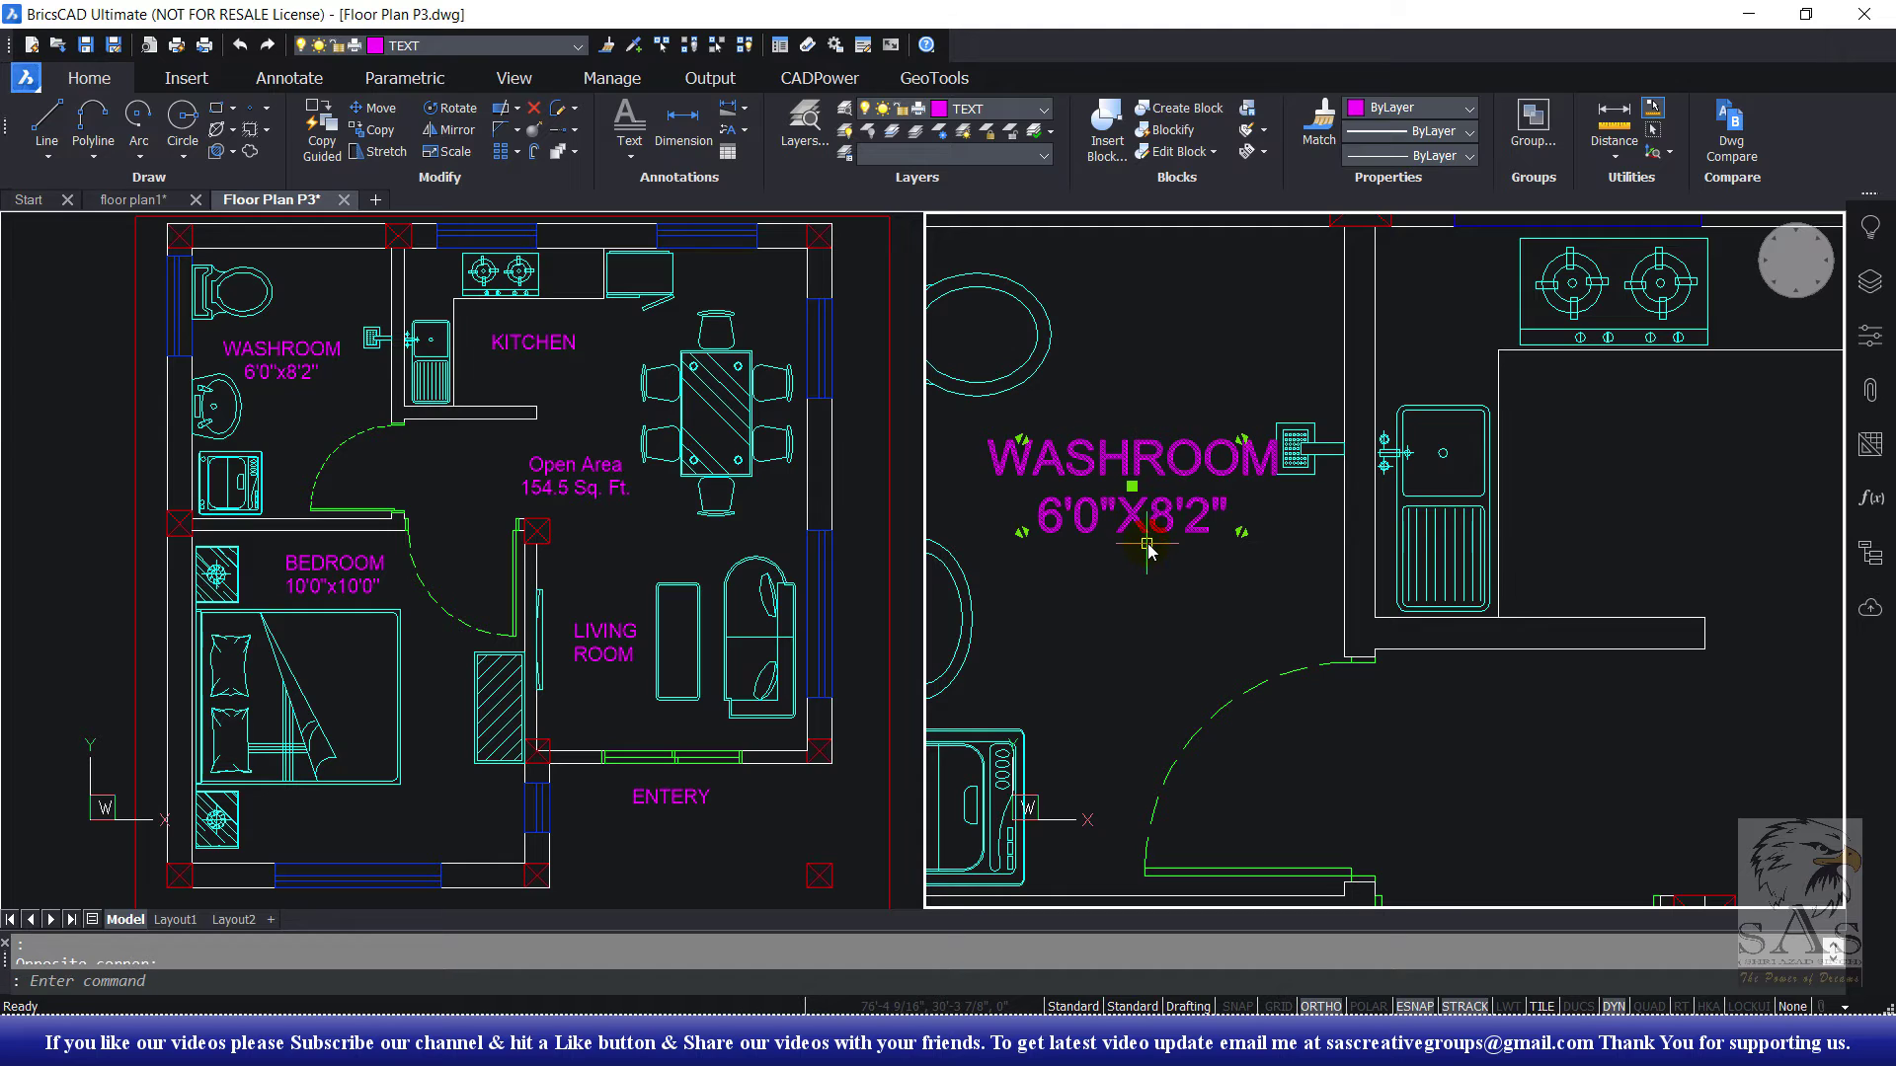
pyautogui.write('m')
pyautogui.press('Return')
pyautogui.click(1256, 363)
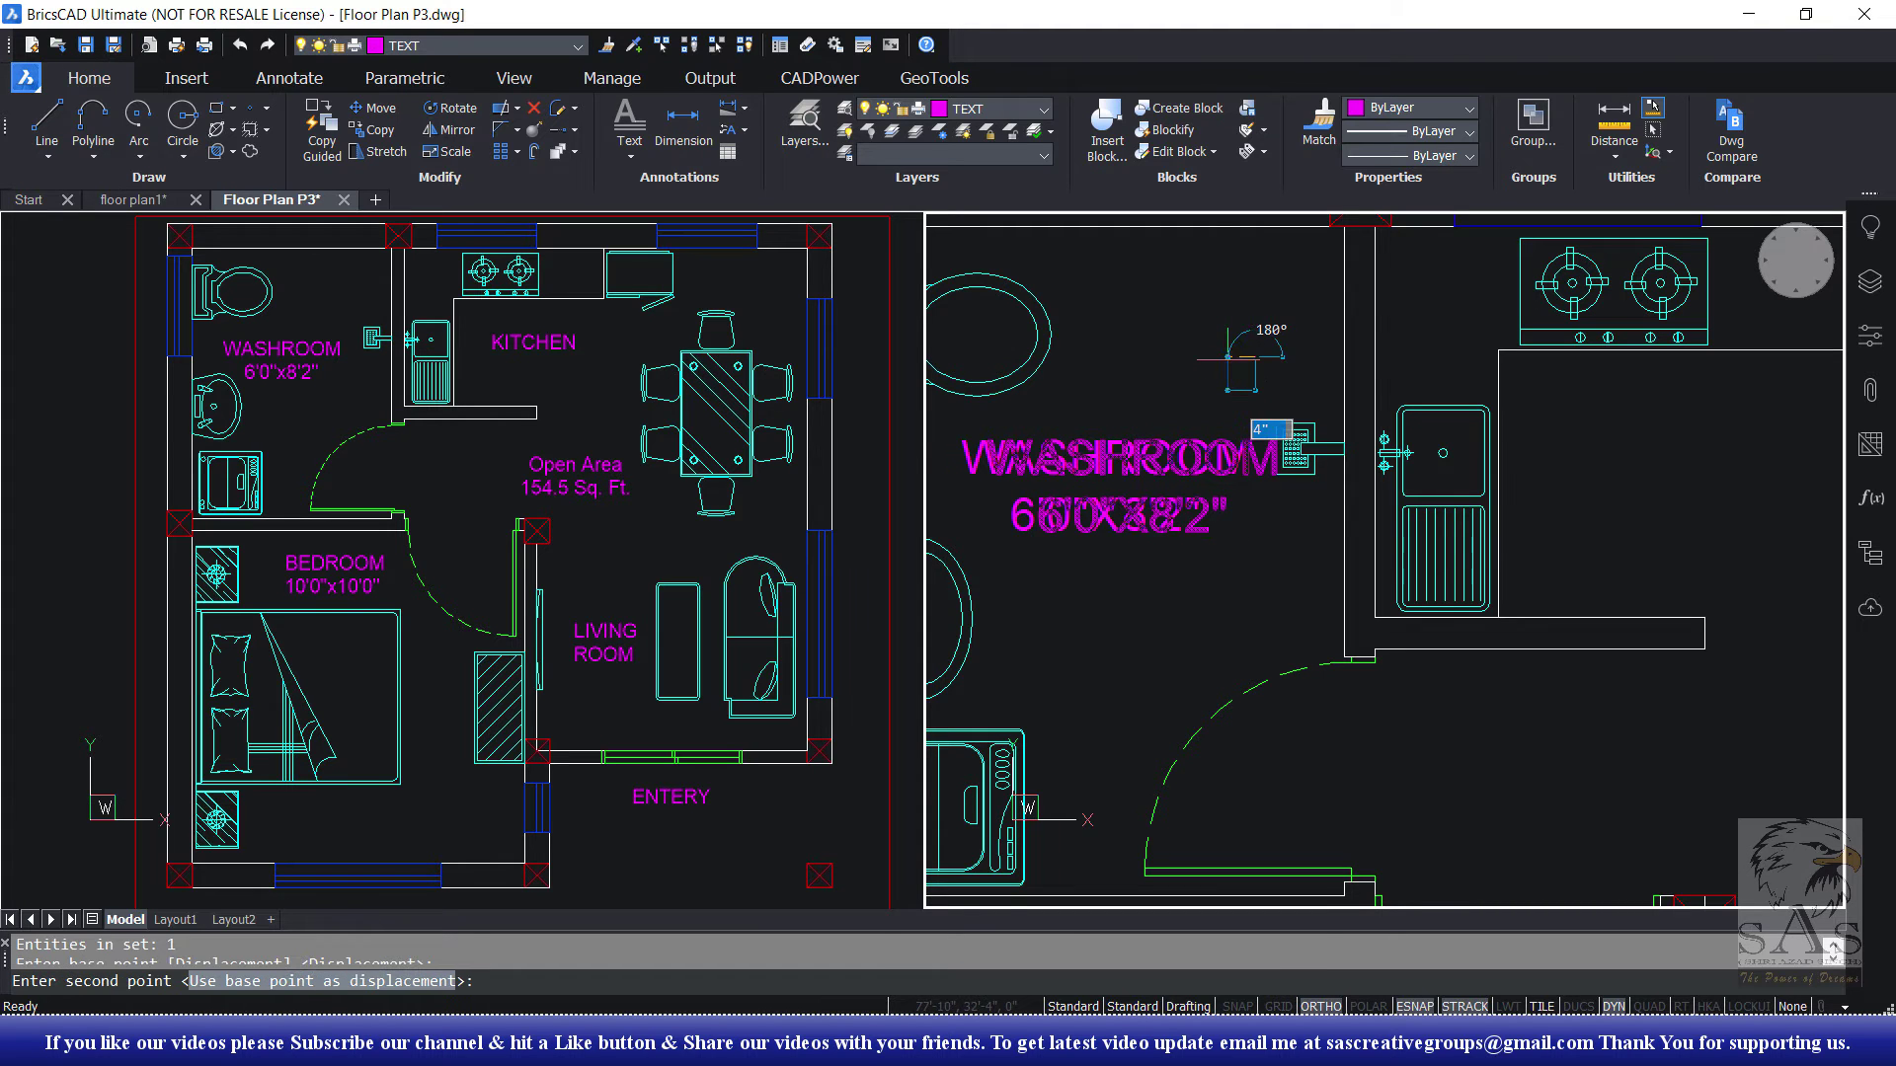
pyautogui.scroll(-5, 1112, 523)
pyautogui.scroll(2, 1323, 501)
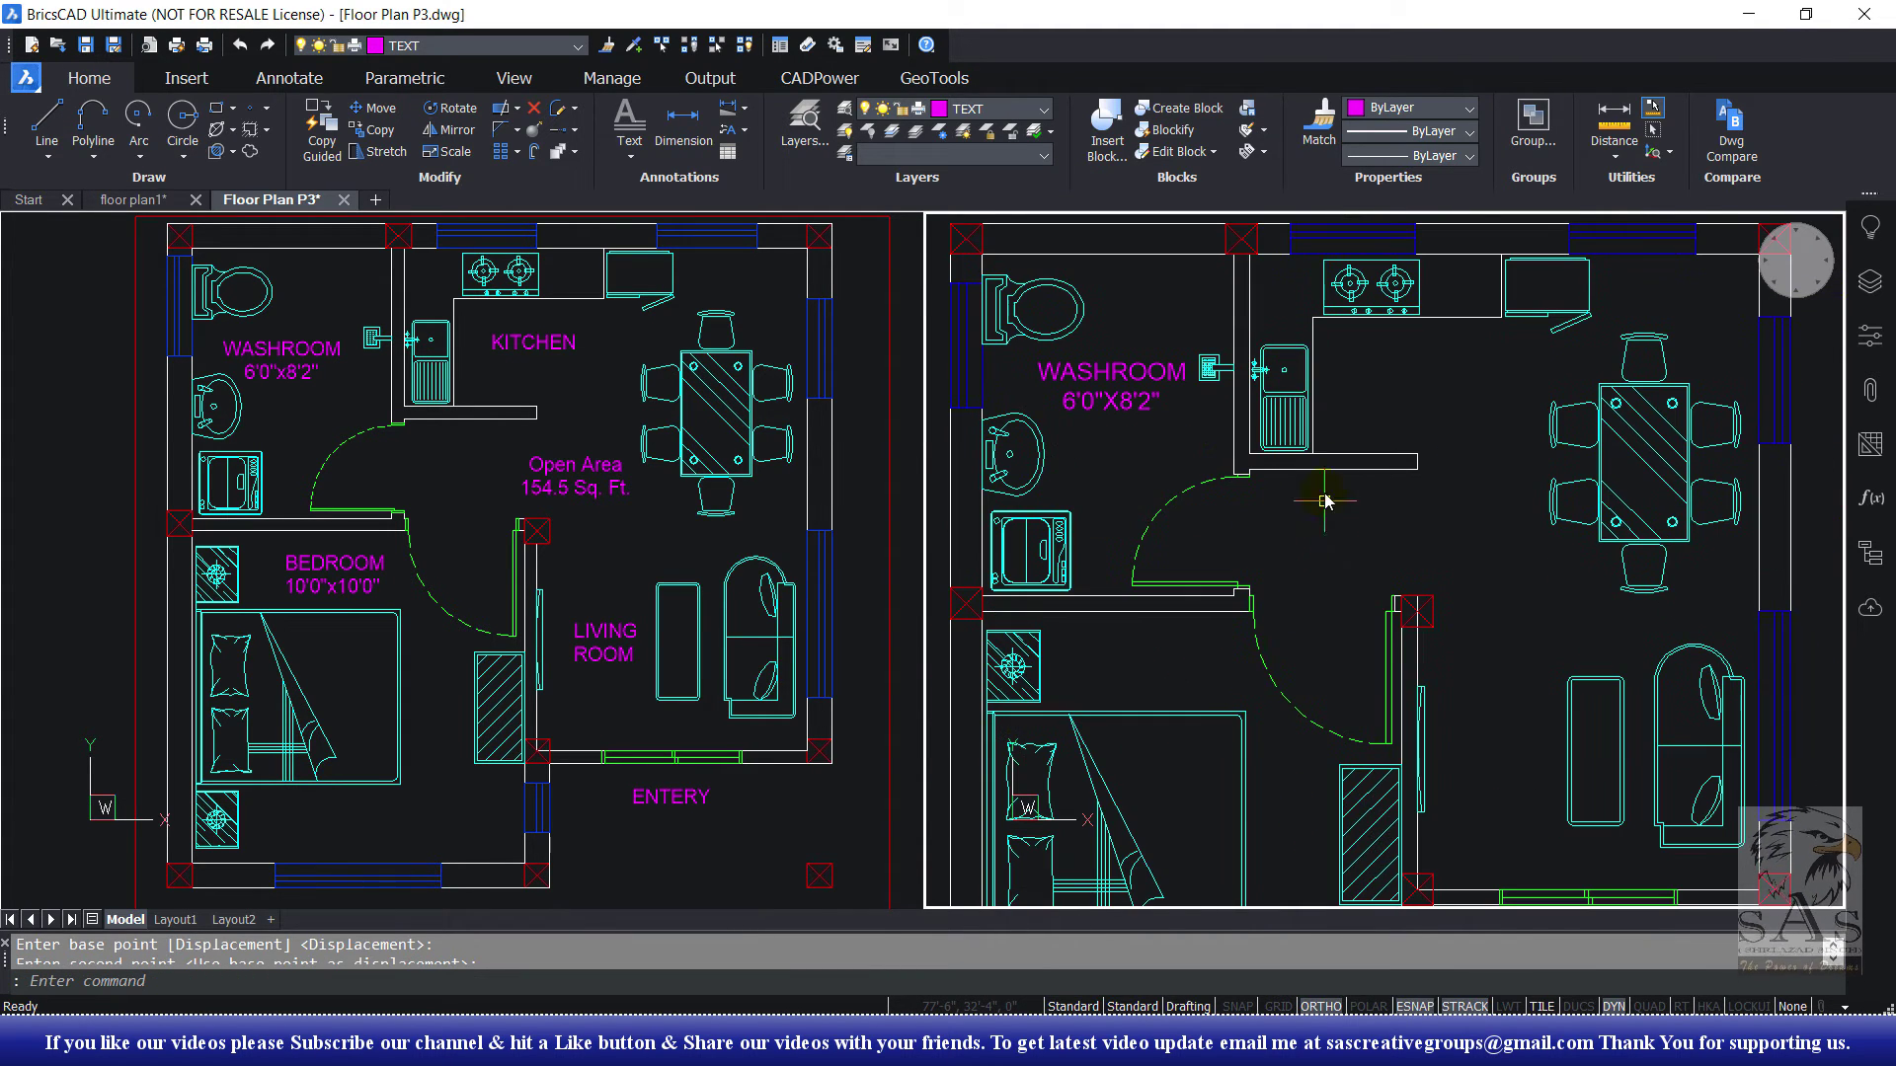
# Step: Copy the WASHROOM label into the kitchen
pyautogui.click(392, 136)
pyautogui.click(1145, 414)
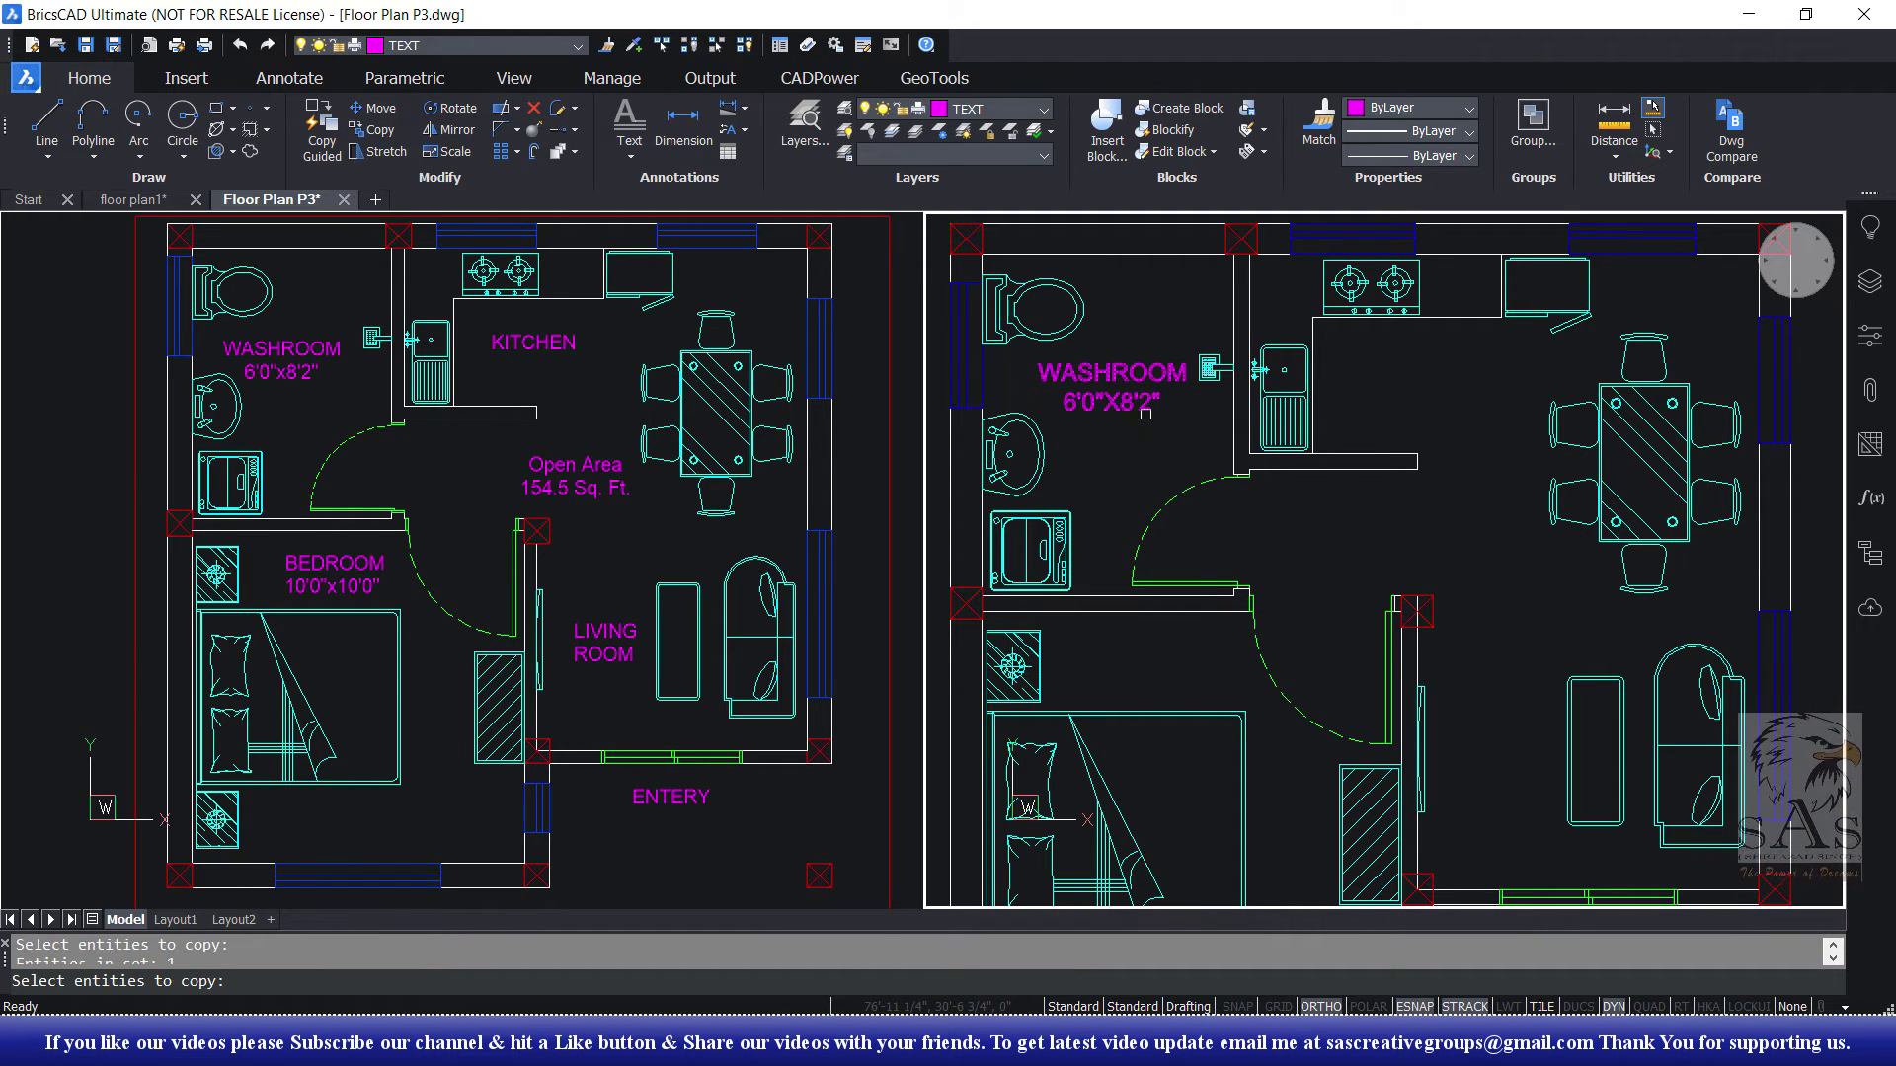
pyautogui.press('Return')
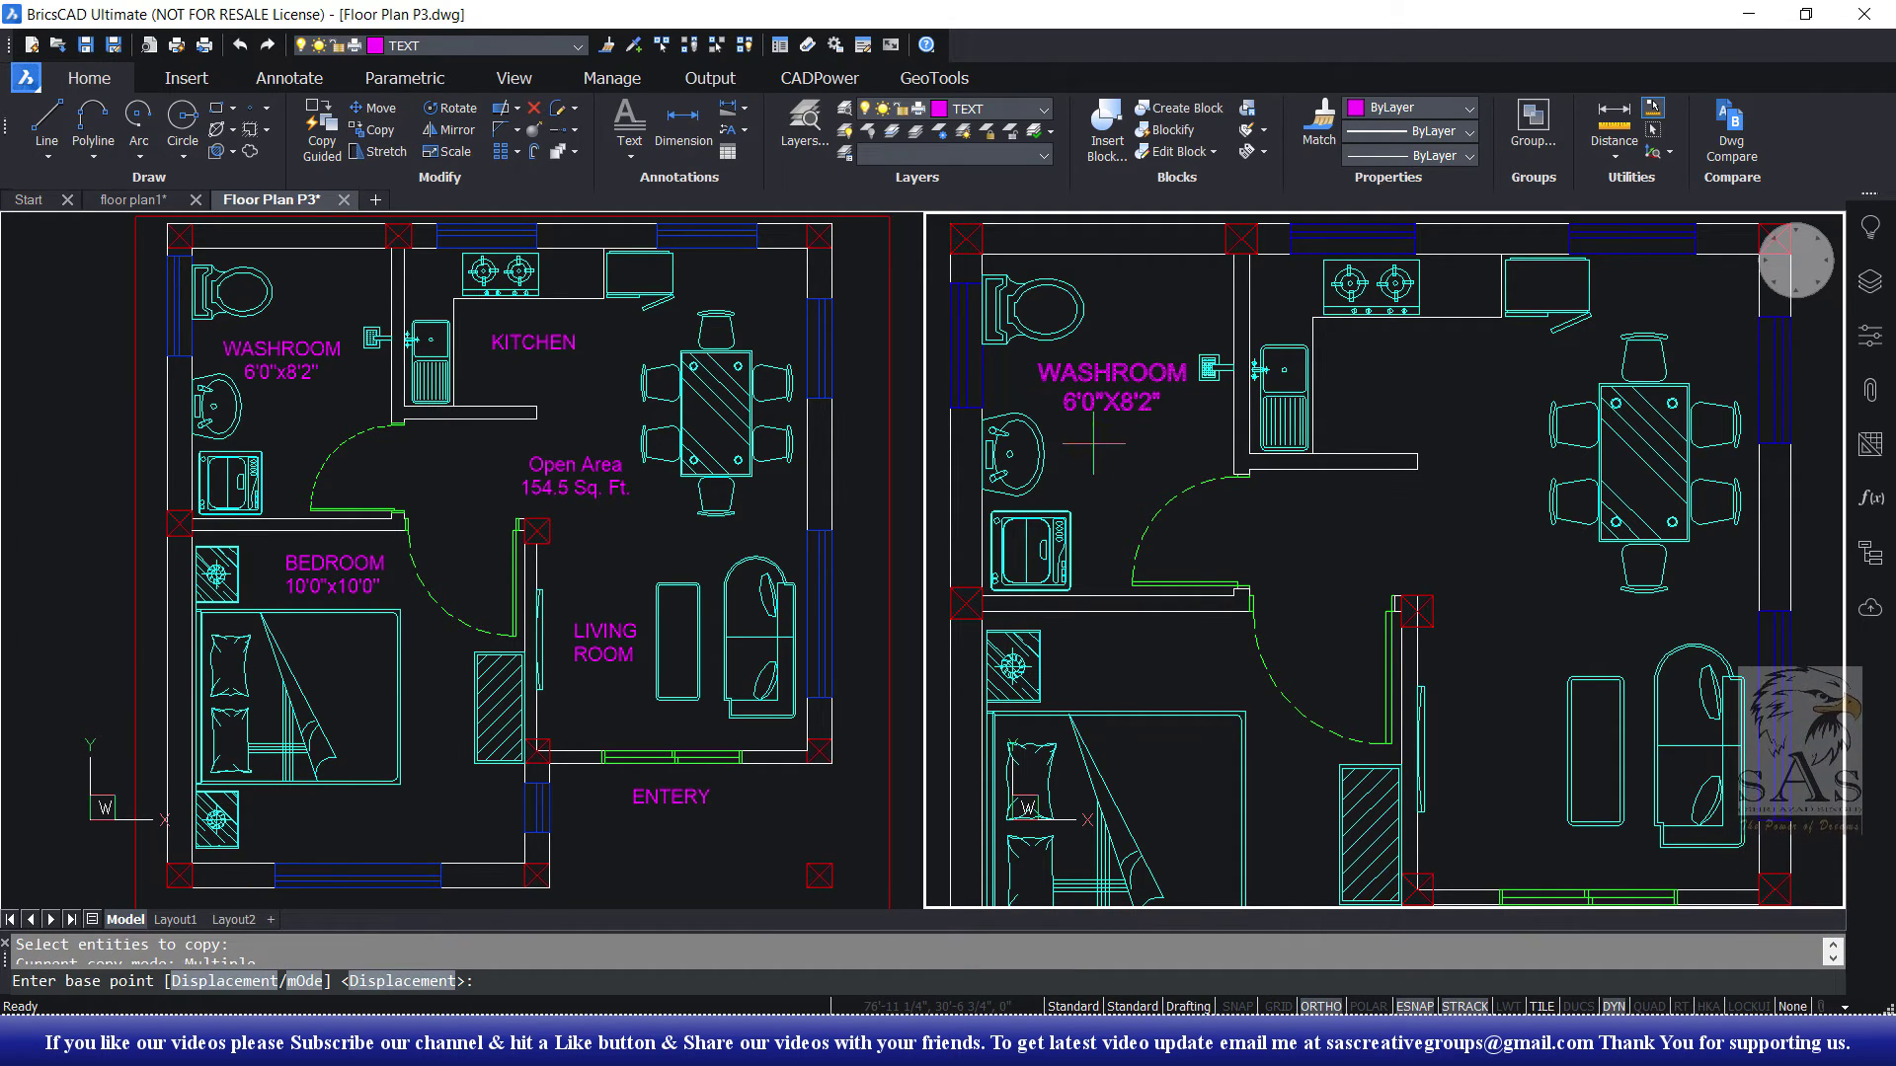
pyautogui.click(1093, 443)
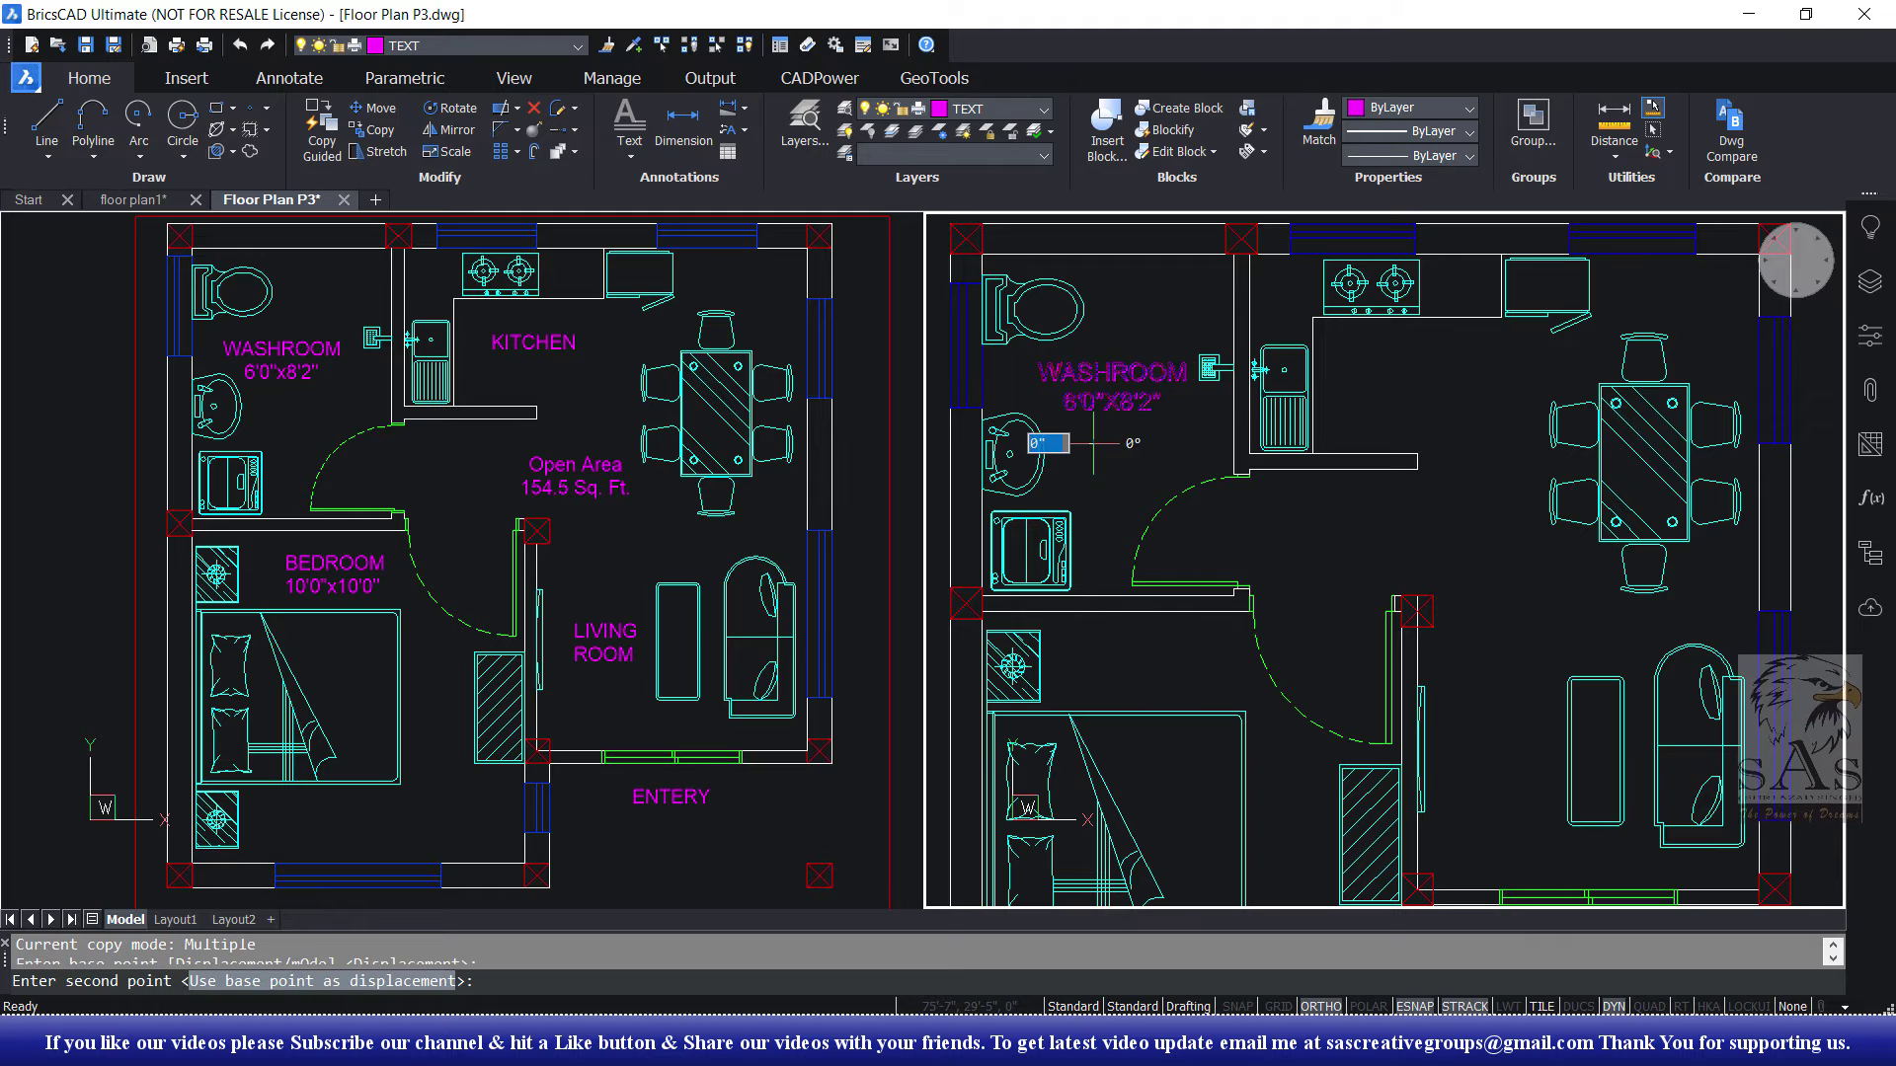
pyautogui.click(1452, 538)
# Step: Place further WASHROOM label copies in the open area and bedroom, with ortho off
pyautogui.moveTo(1441, 592); pyautogui.dragTo(1319, 262, button='middle')
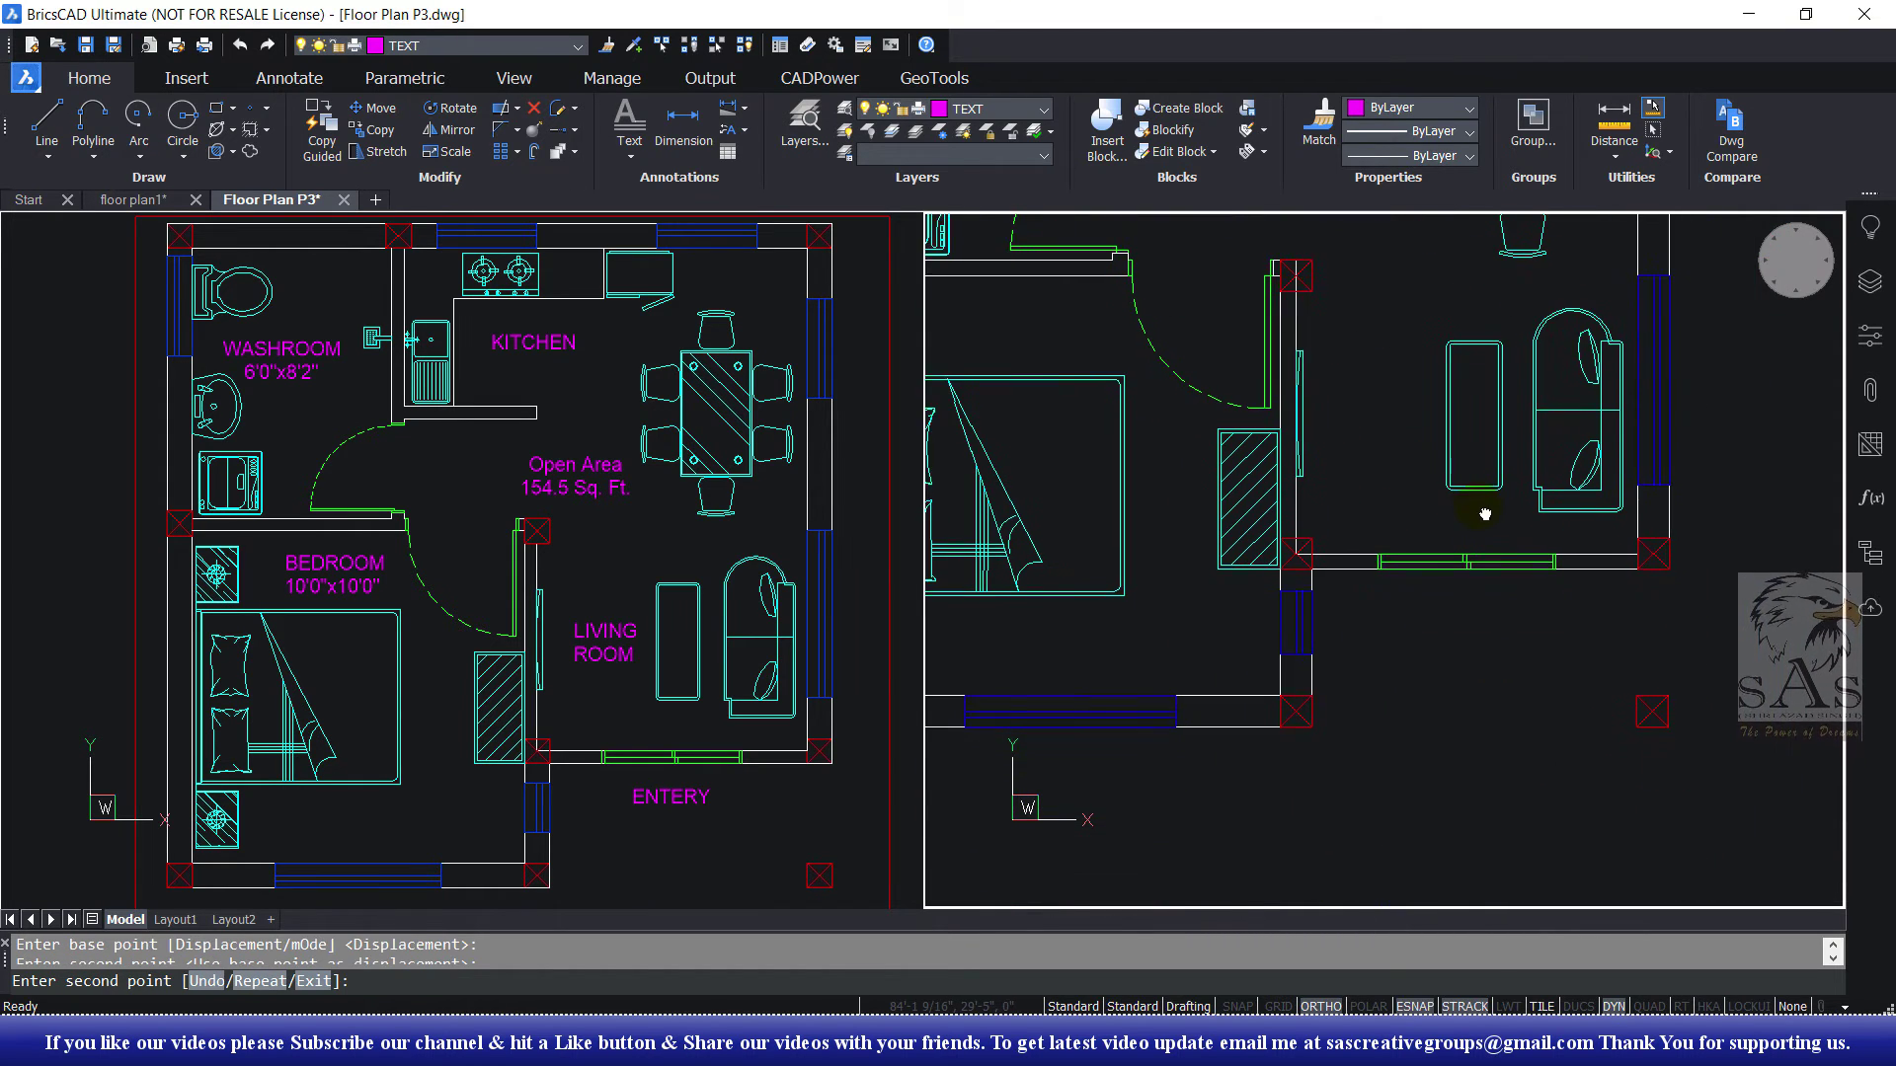
pyautogui.click(1321, 1006)
pyautogui.moveTo(1478, 680); pyautogui.dragTo(1499, 1006, button='middle')
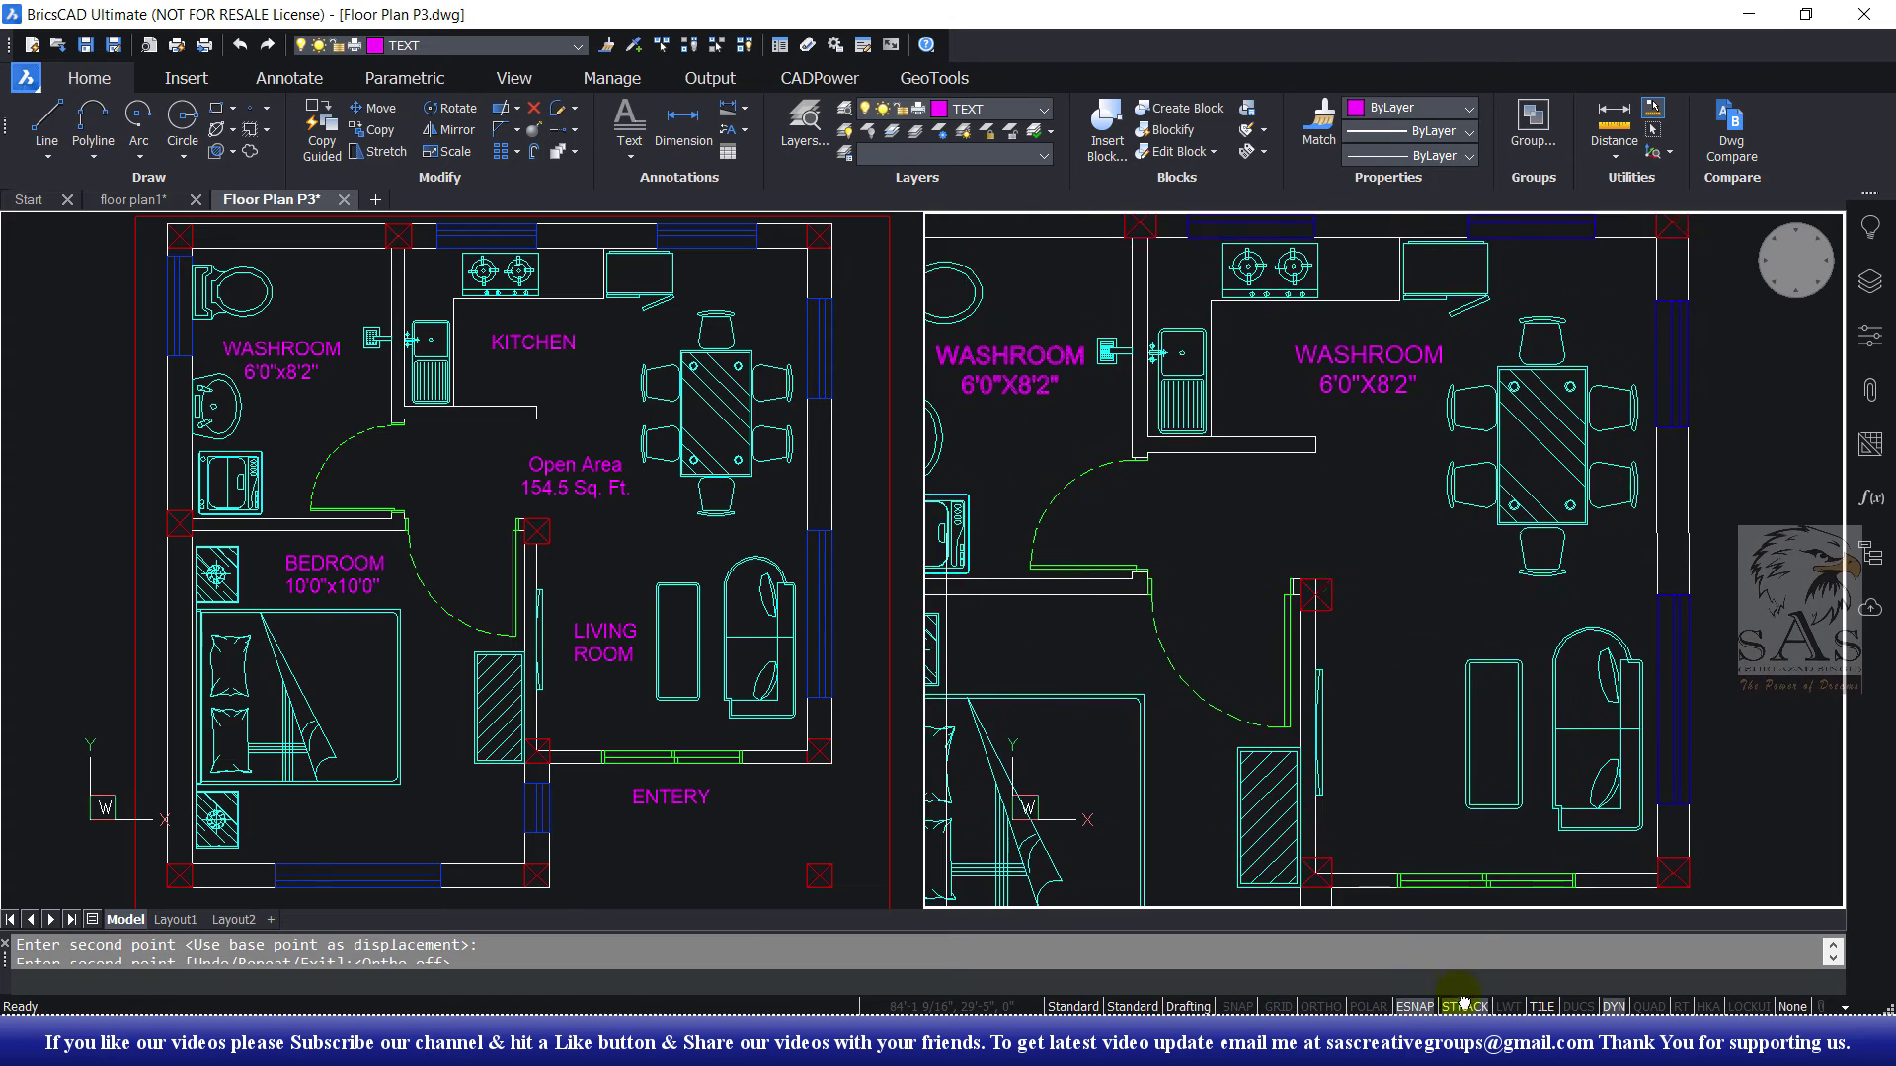
pyautogui.click(1331, 583)
pyautogui.moveTo(1372, 593); pyautogui.dragTo(1462, 424, button='middle')
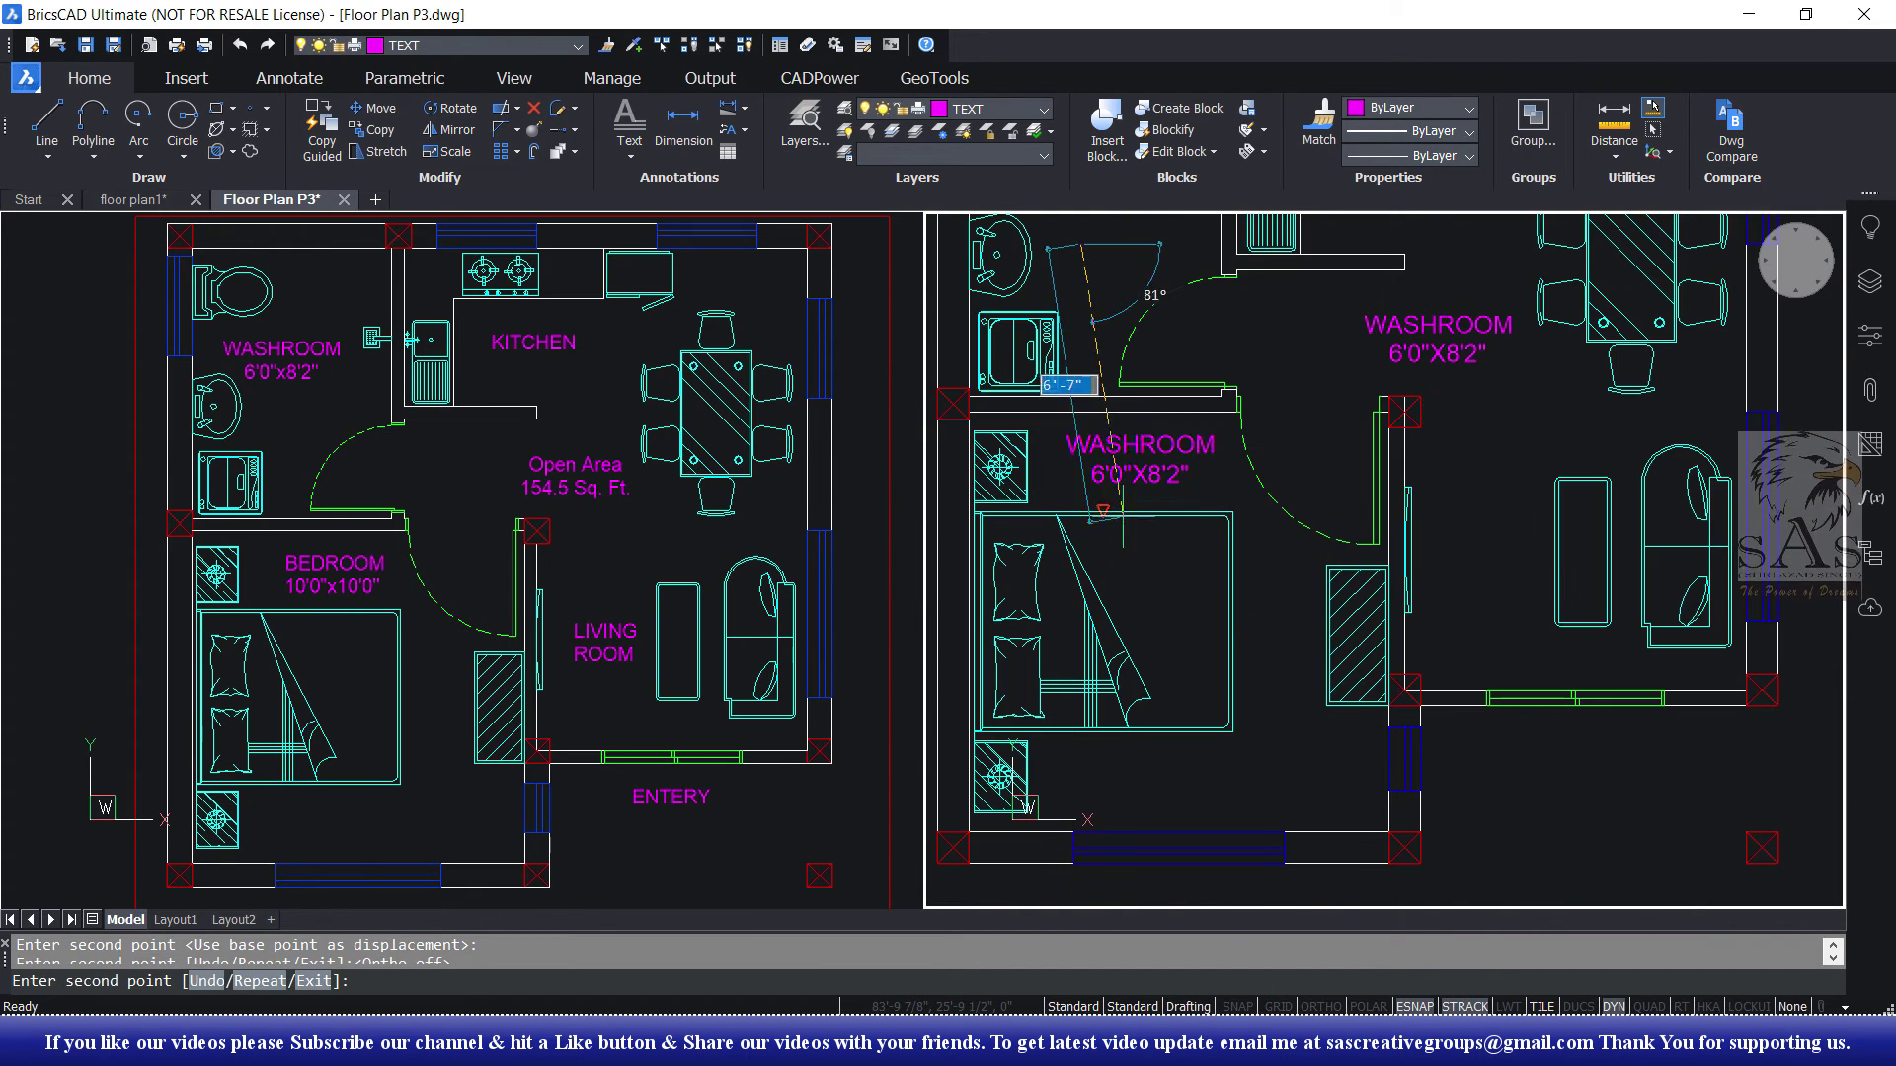
pyautogui.click(1112, 536)
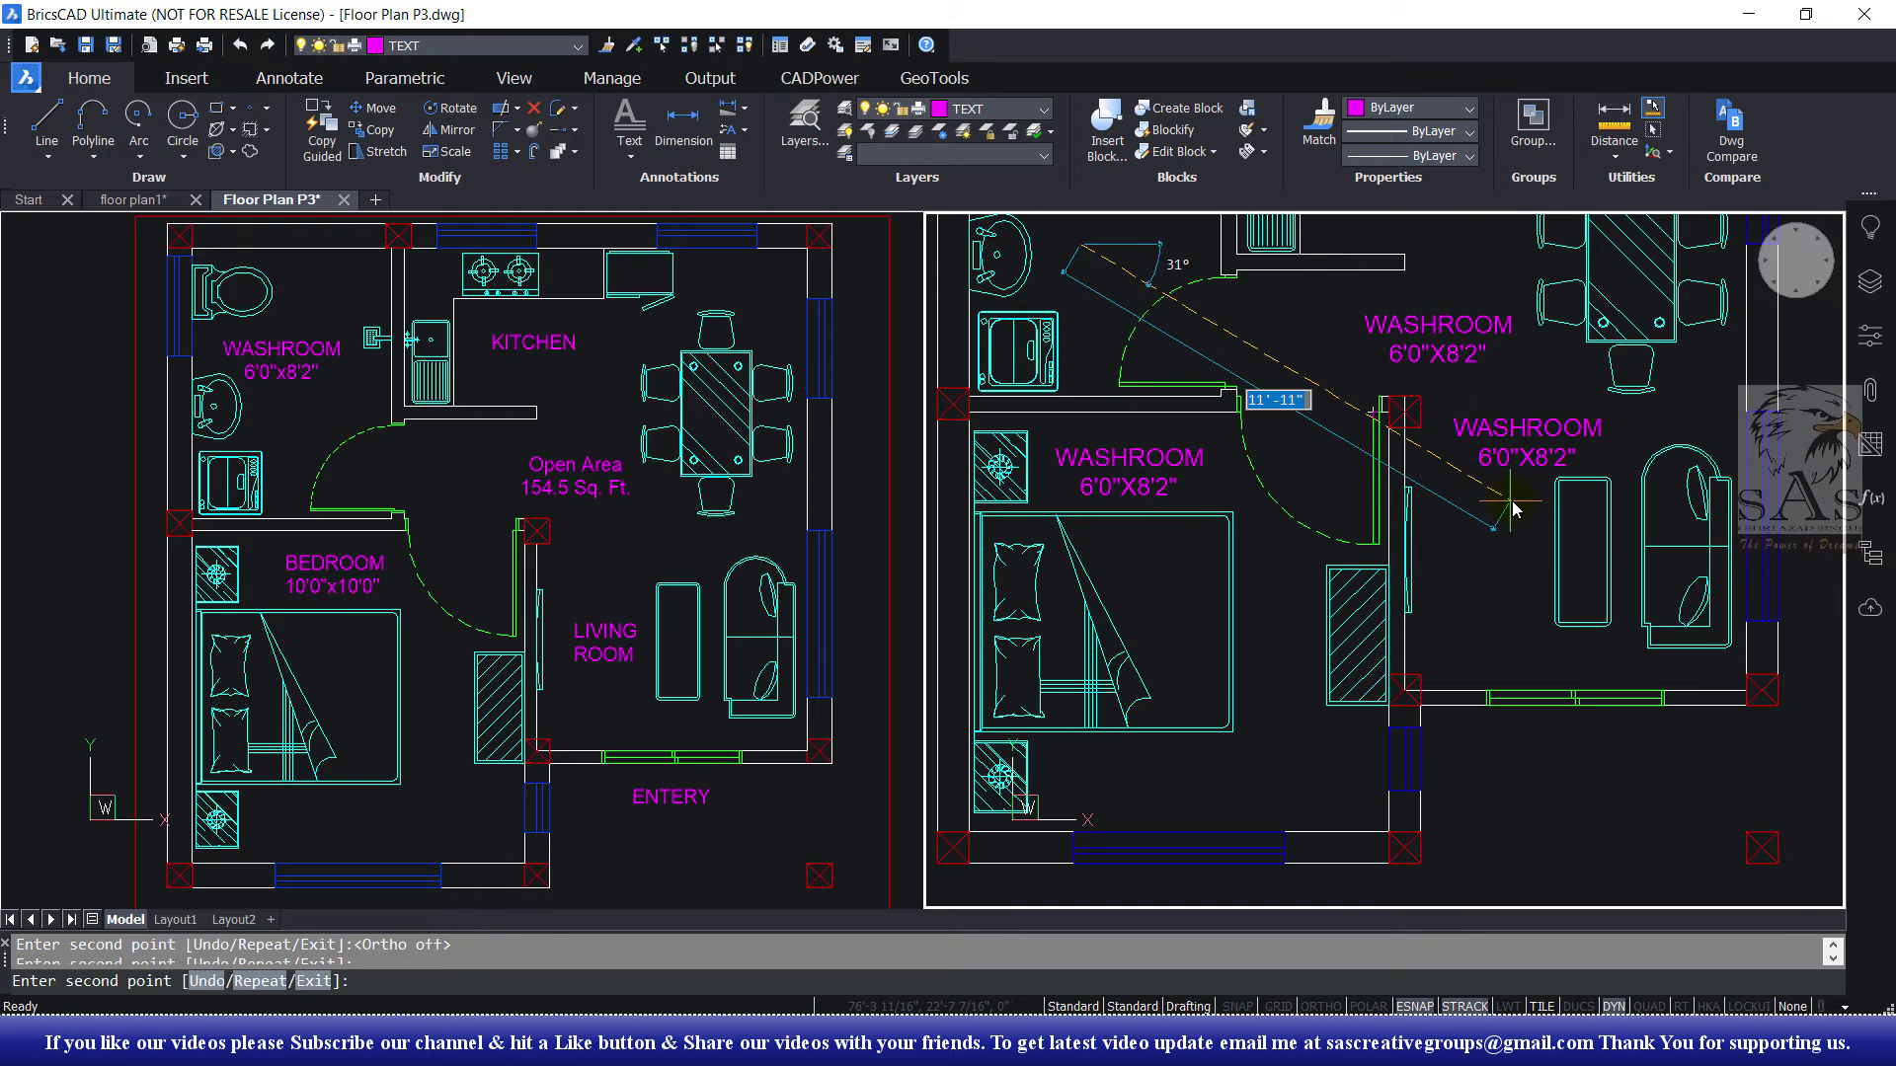
pyautogui.moveTo(1510, 500); pyautogui.dragTo(1476, 455, button='middle')
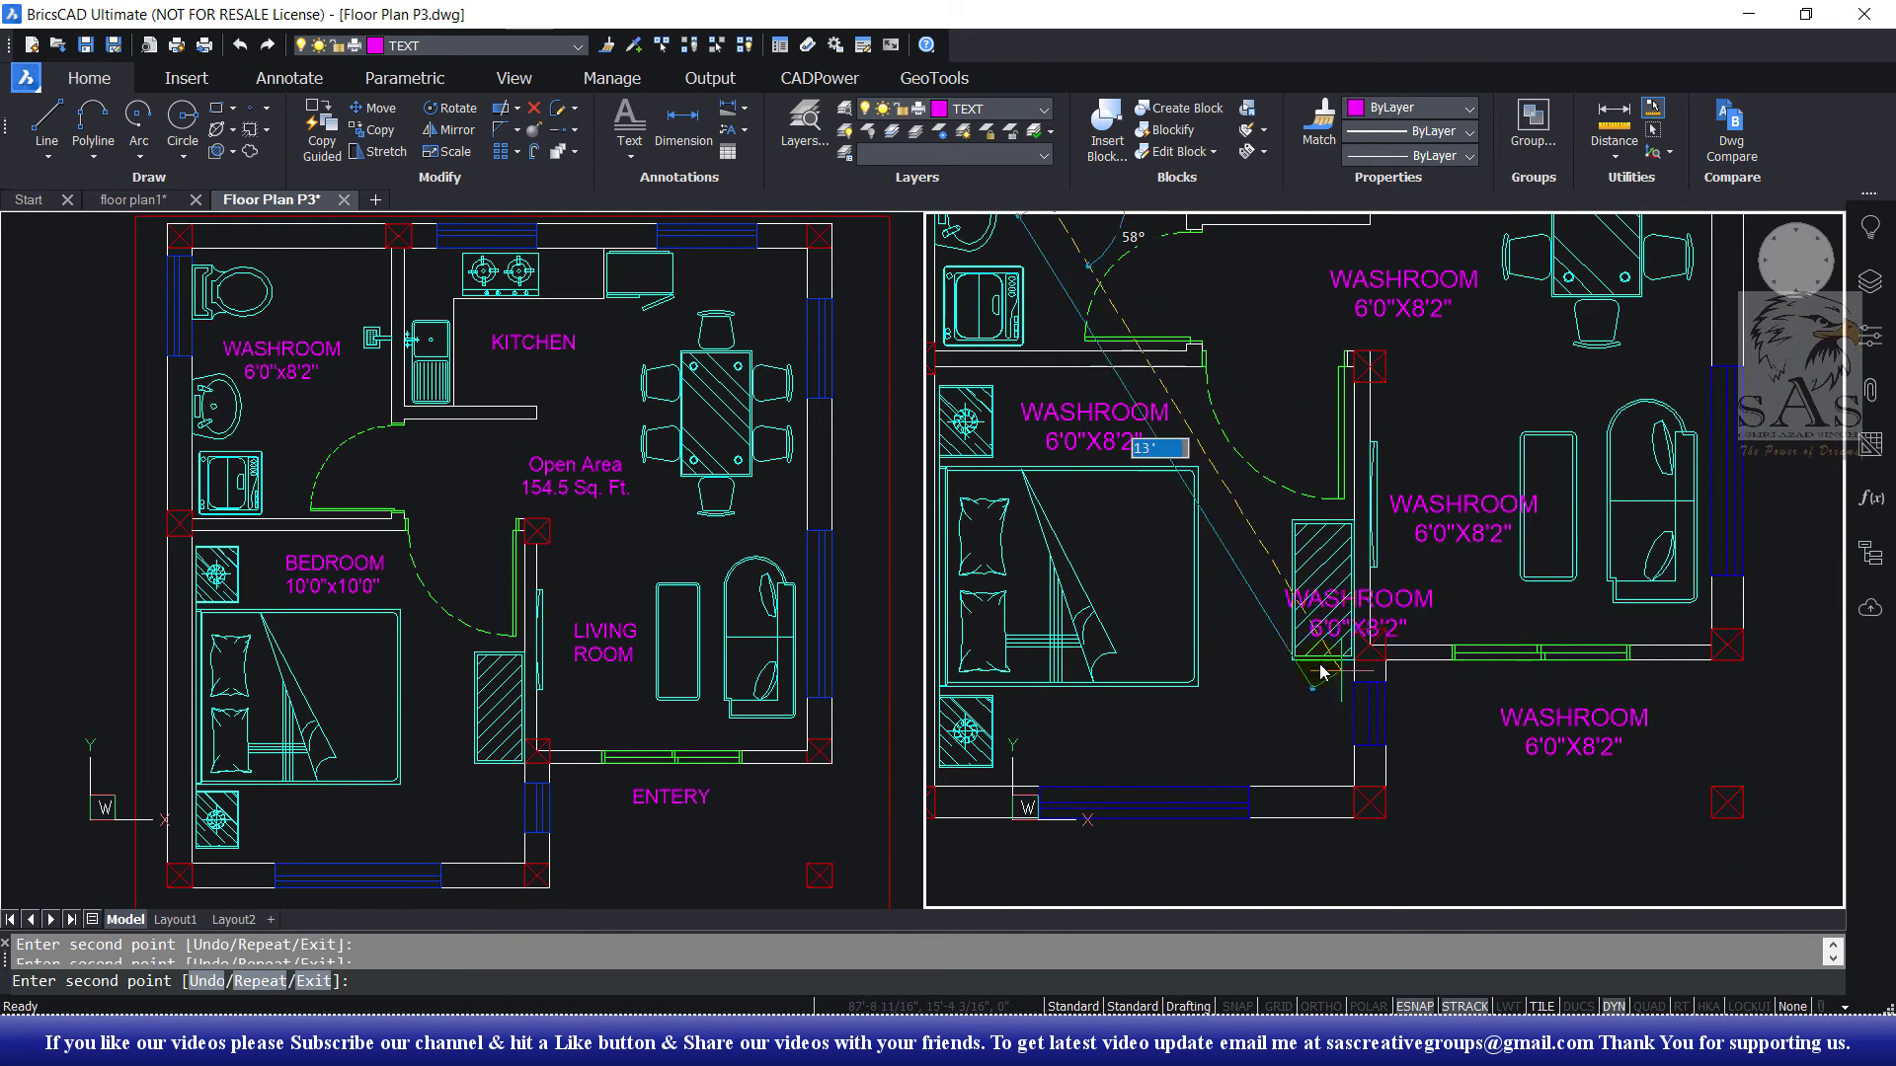
pyautogui.scroll(-3, 1279, 729)
pyautogui.scroll(3, 1210, 503)
pyautogui.press('Escape')
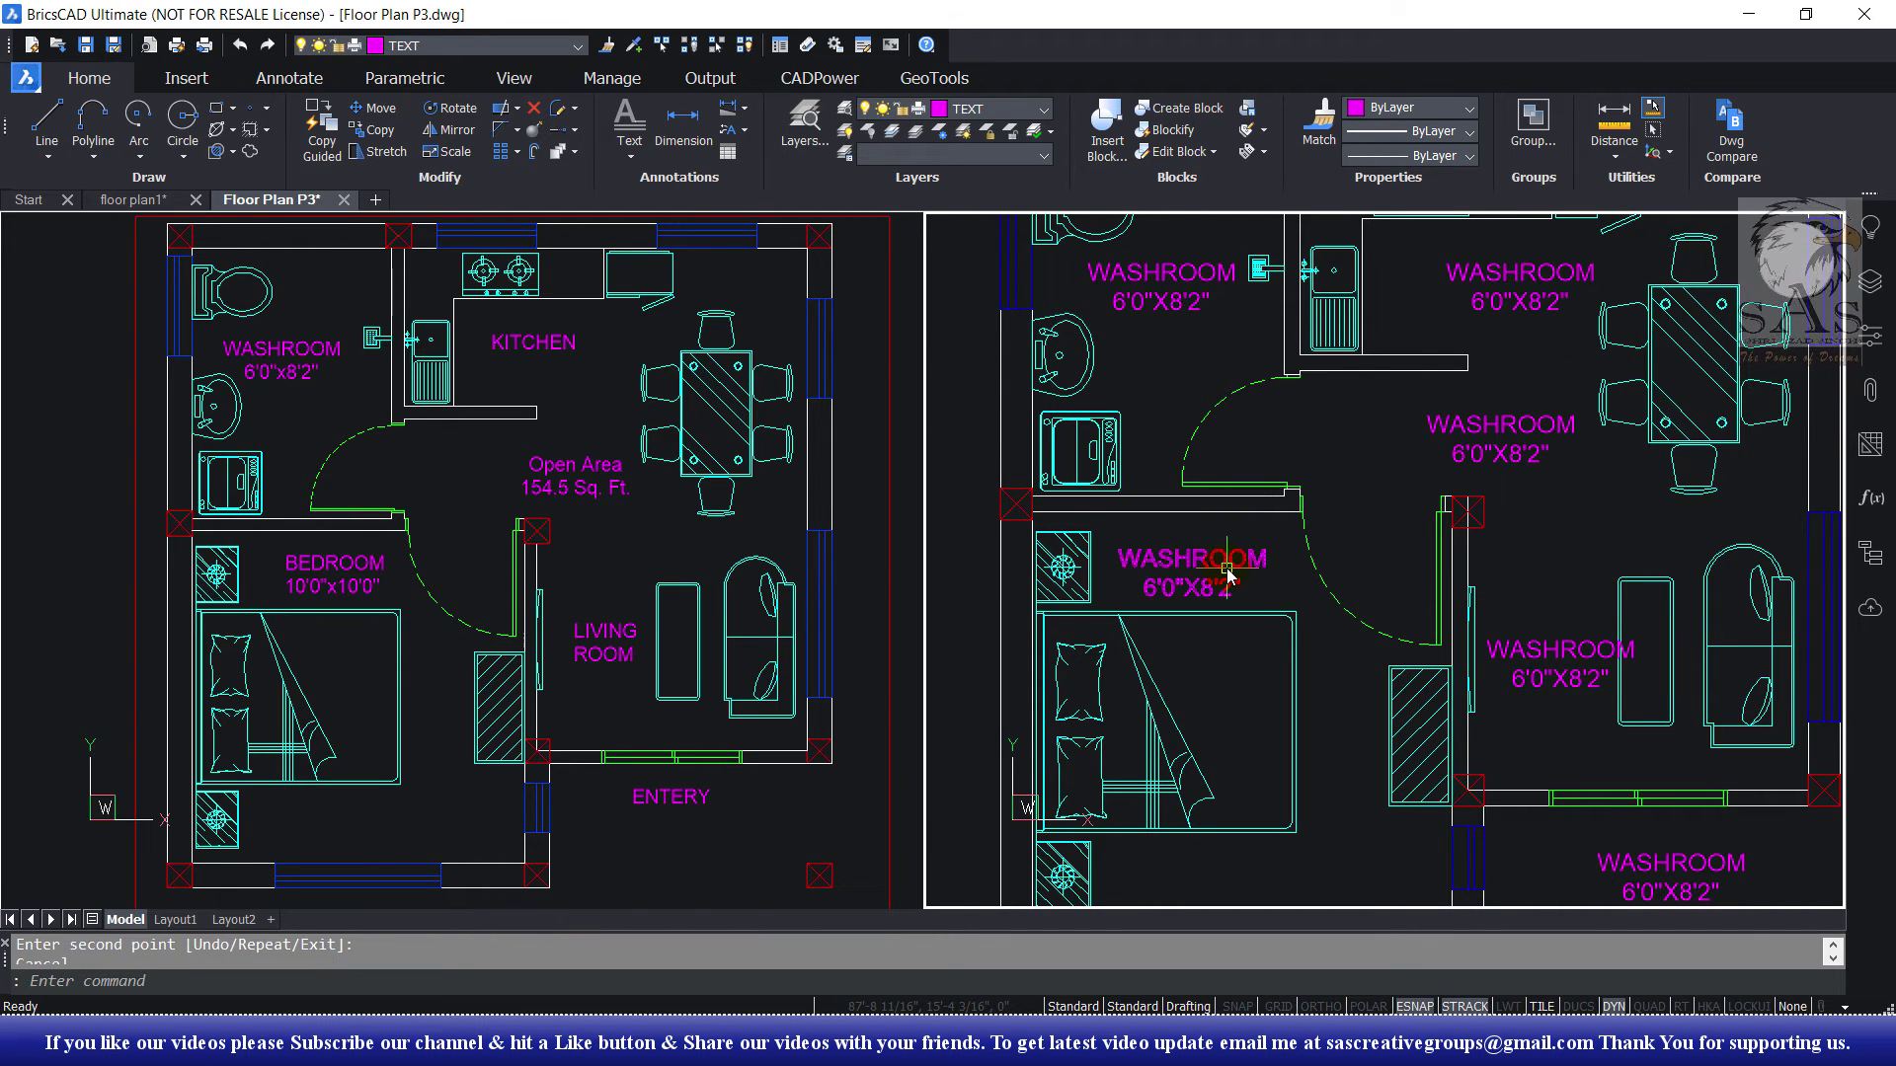
# Step: Change the bedroom's copied label to BEDROOM 10'0"X10'0"
pyautogui.doubleClick(1228, 573)
pyautogui.press('Delete')
pyautogui.press('Delete')
pyautogui.press('Delete')
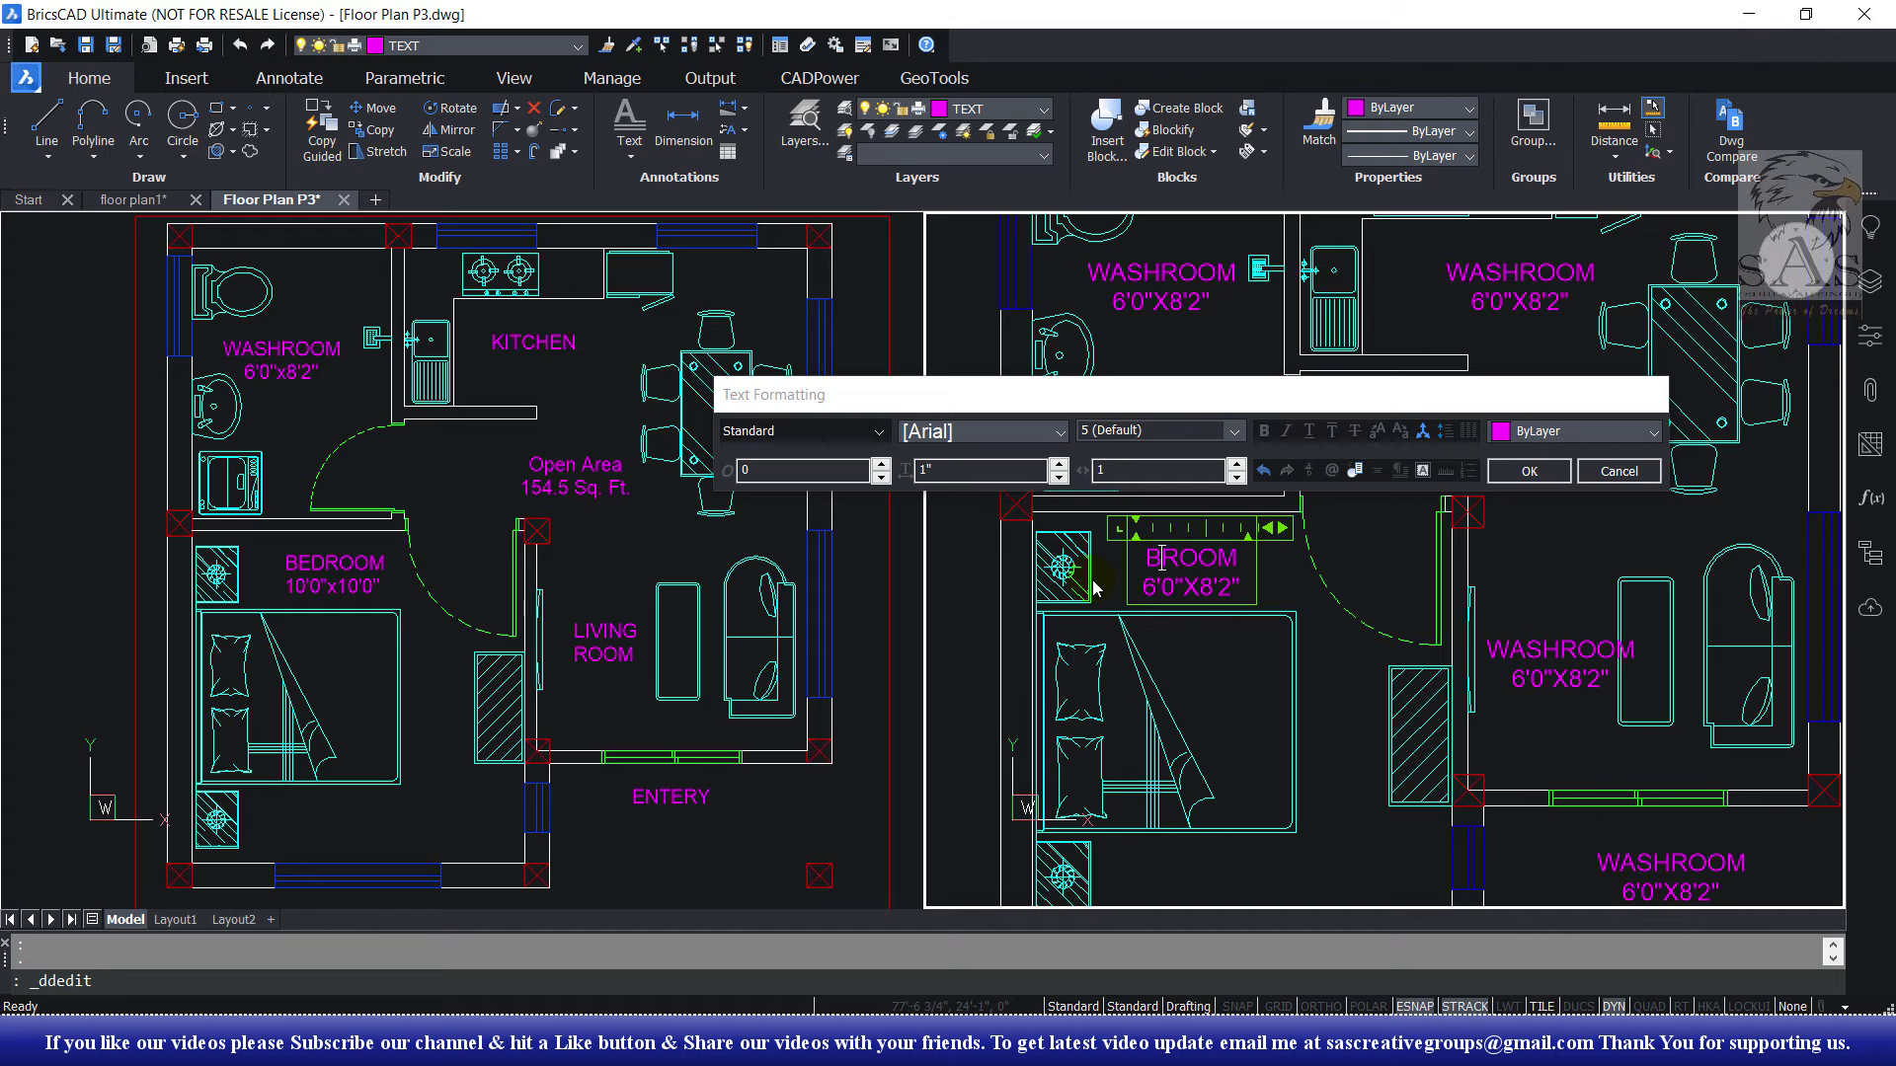
pyautogui.moveTo(1202, 597); pyautogui.dragTo(1130, 590)
pyautogui.write('10\'0"X')
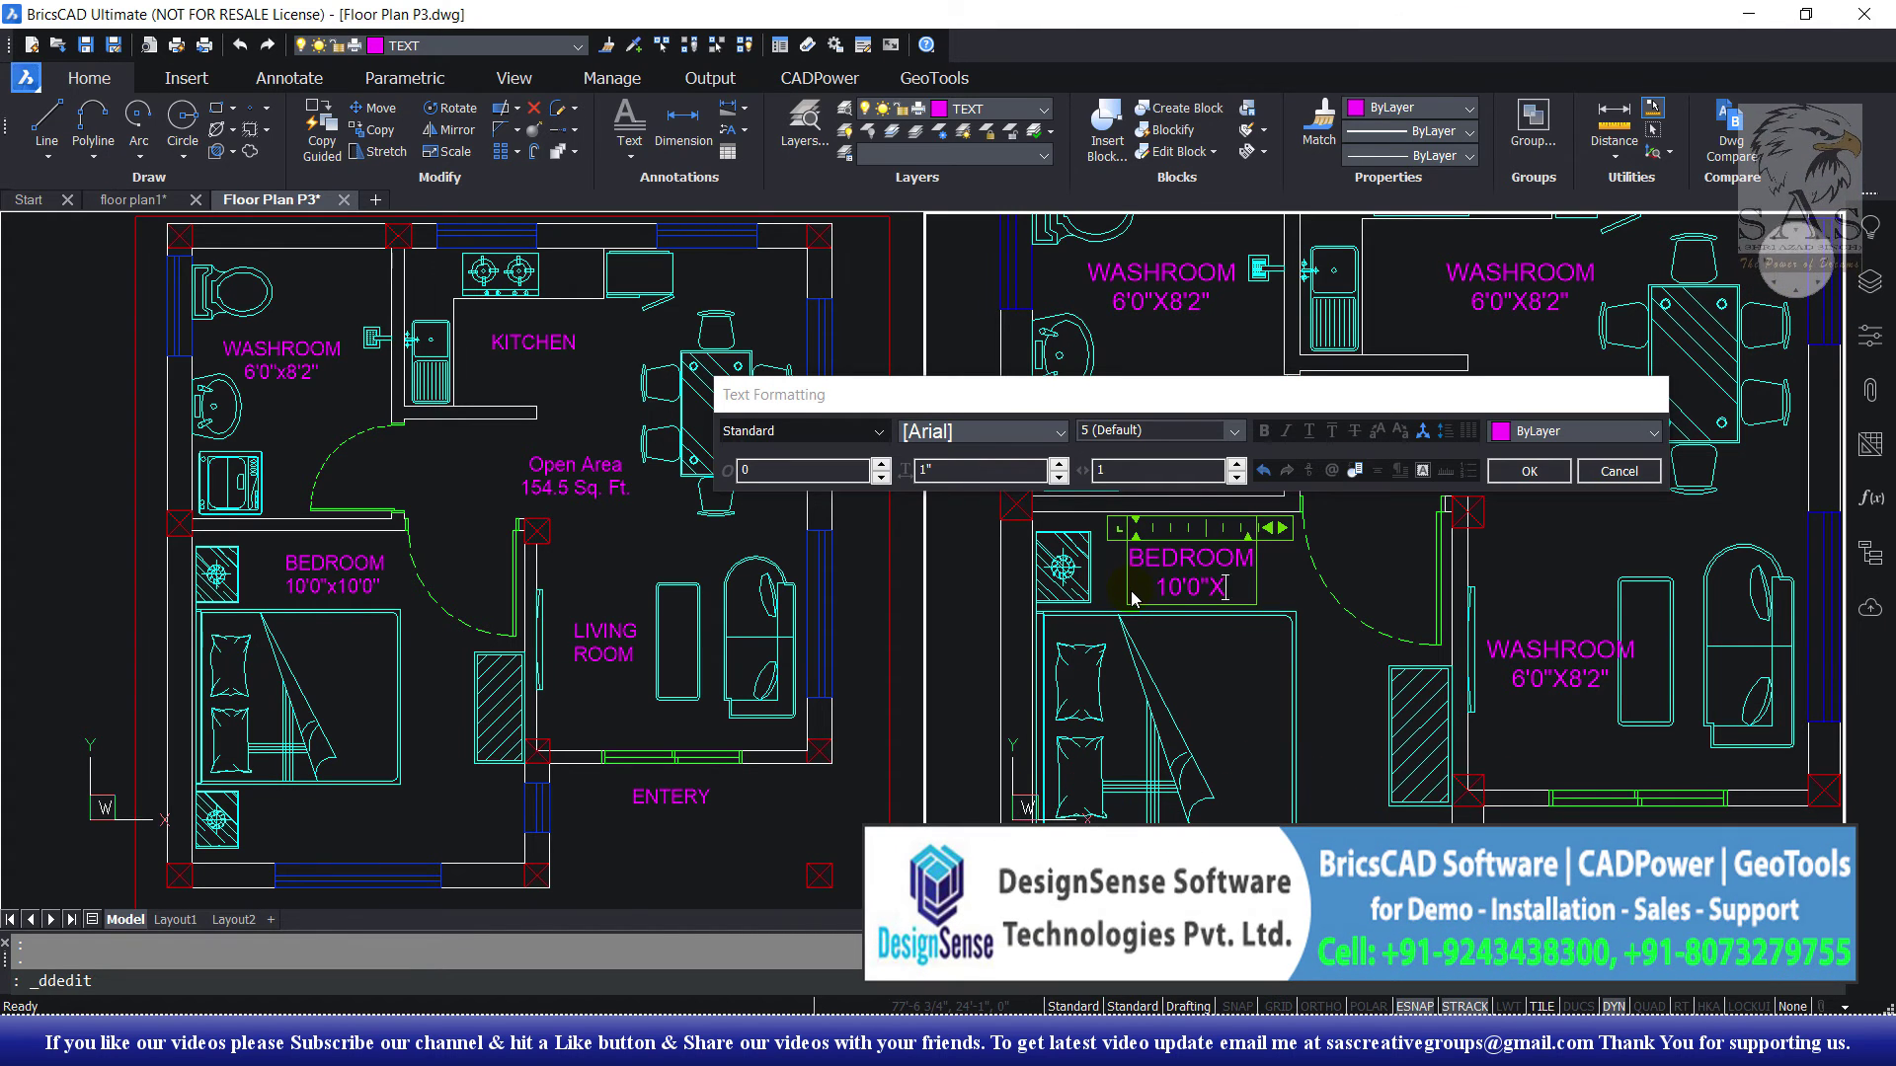
pyautogui.click(1323, 617)
# Step: Relabel the open-area and living room copies as OPEN AREA 154.5 SQ. FT. and LIVING ROOM
pyautogui.doubleClick(1501, 425)
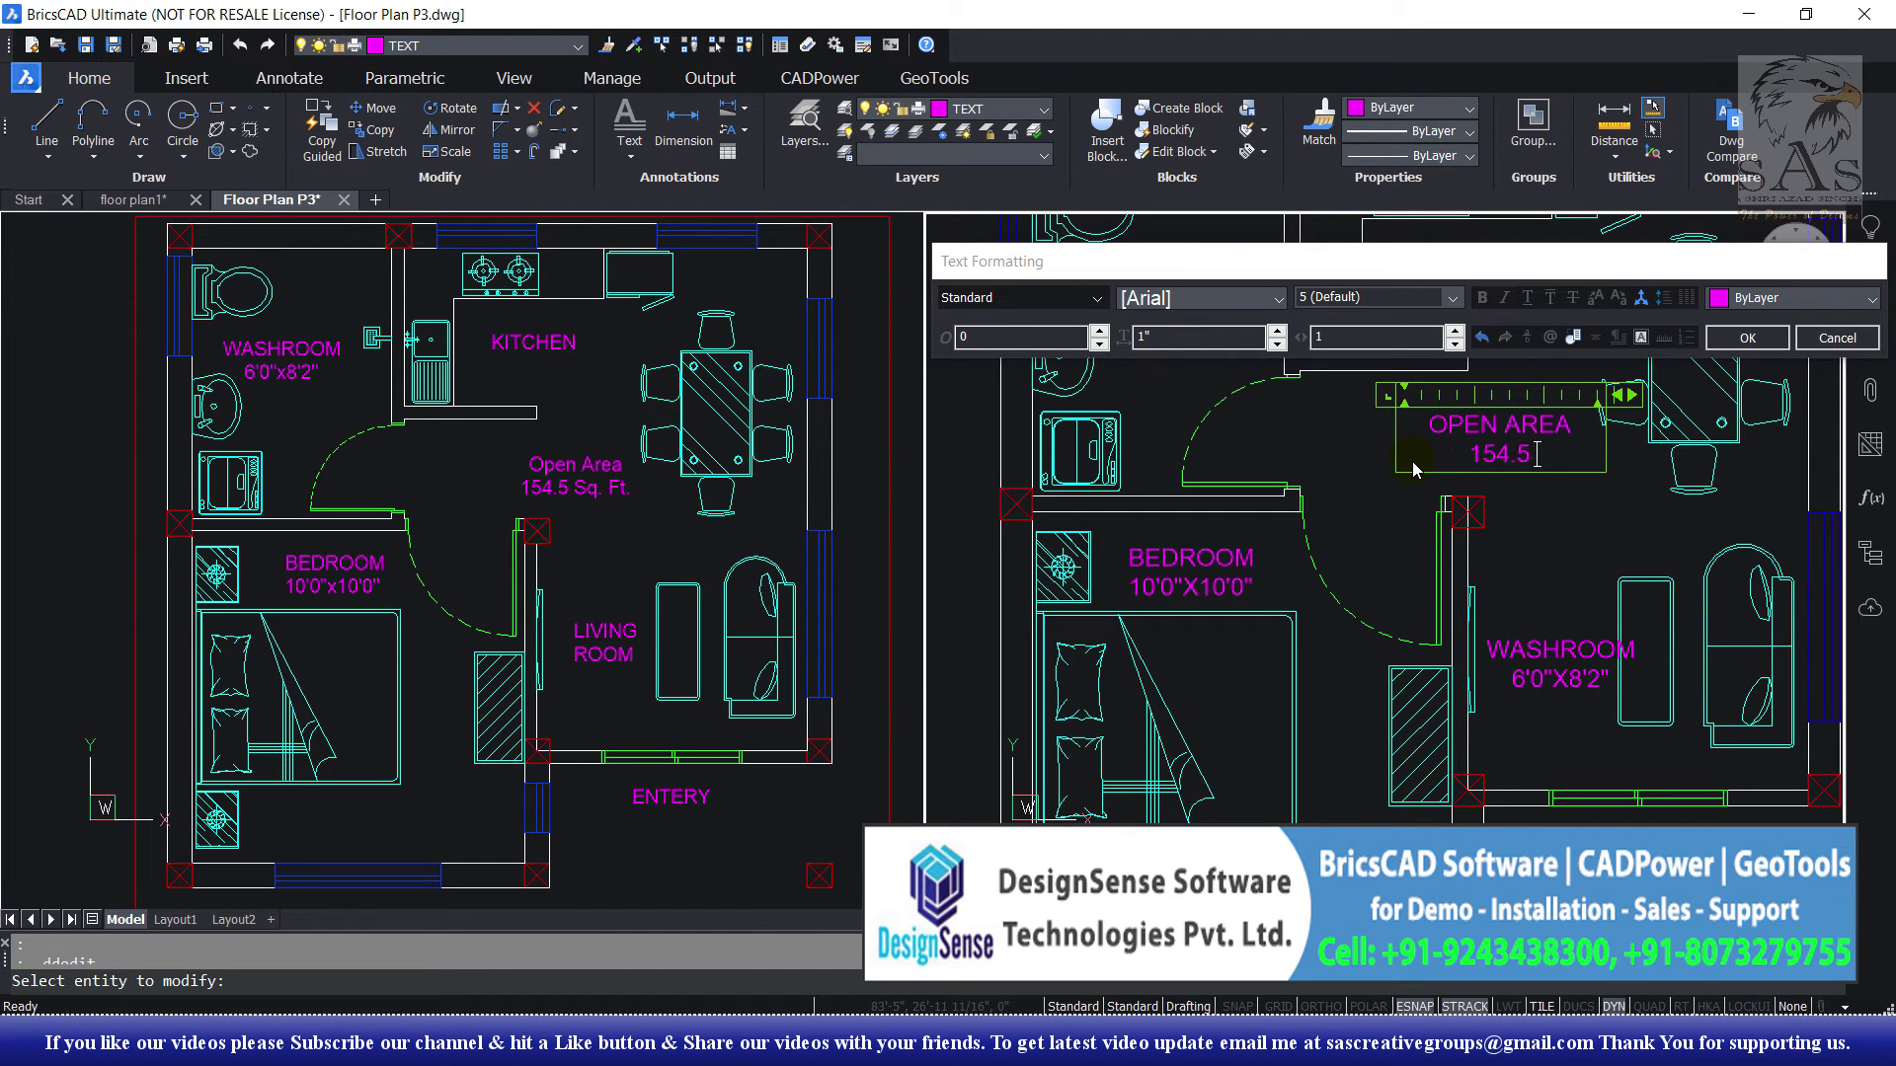
pyautogui.click(1422, 494)
pyautogui.click(1555, 651)
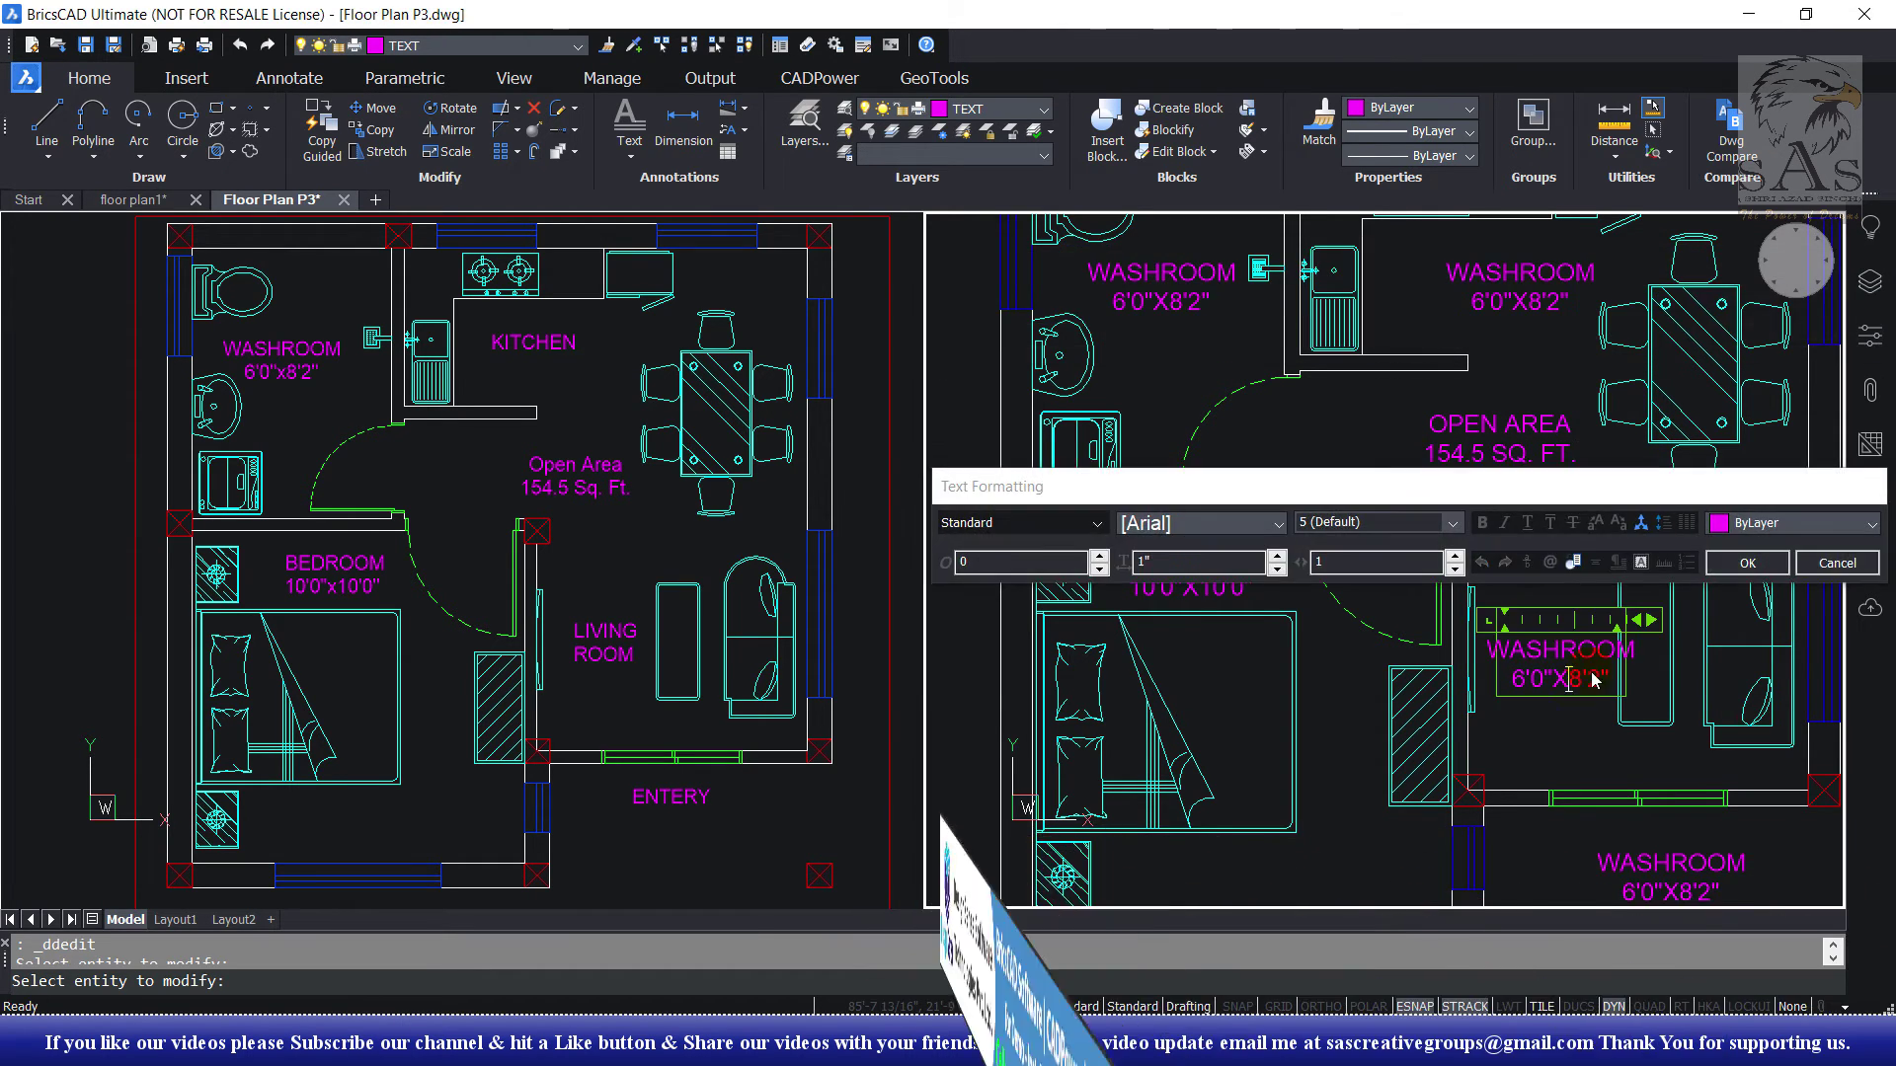
pyautogui.click(1424, 595)
# Step: Relabel the remaining copies as KITCHEN and ENTERY
pyautogui.click(1526, 287)
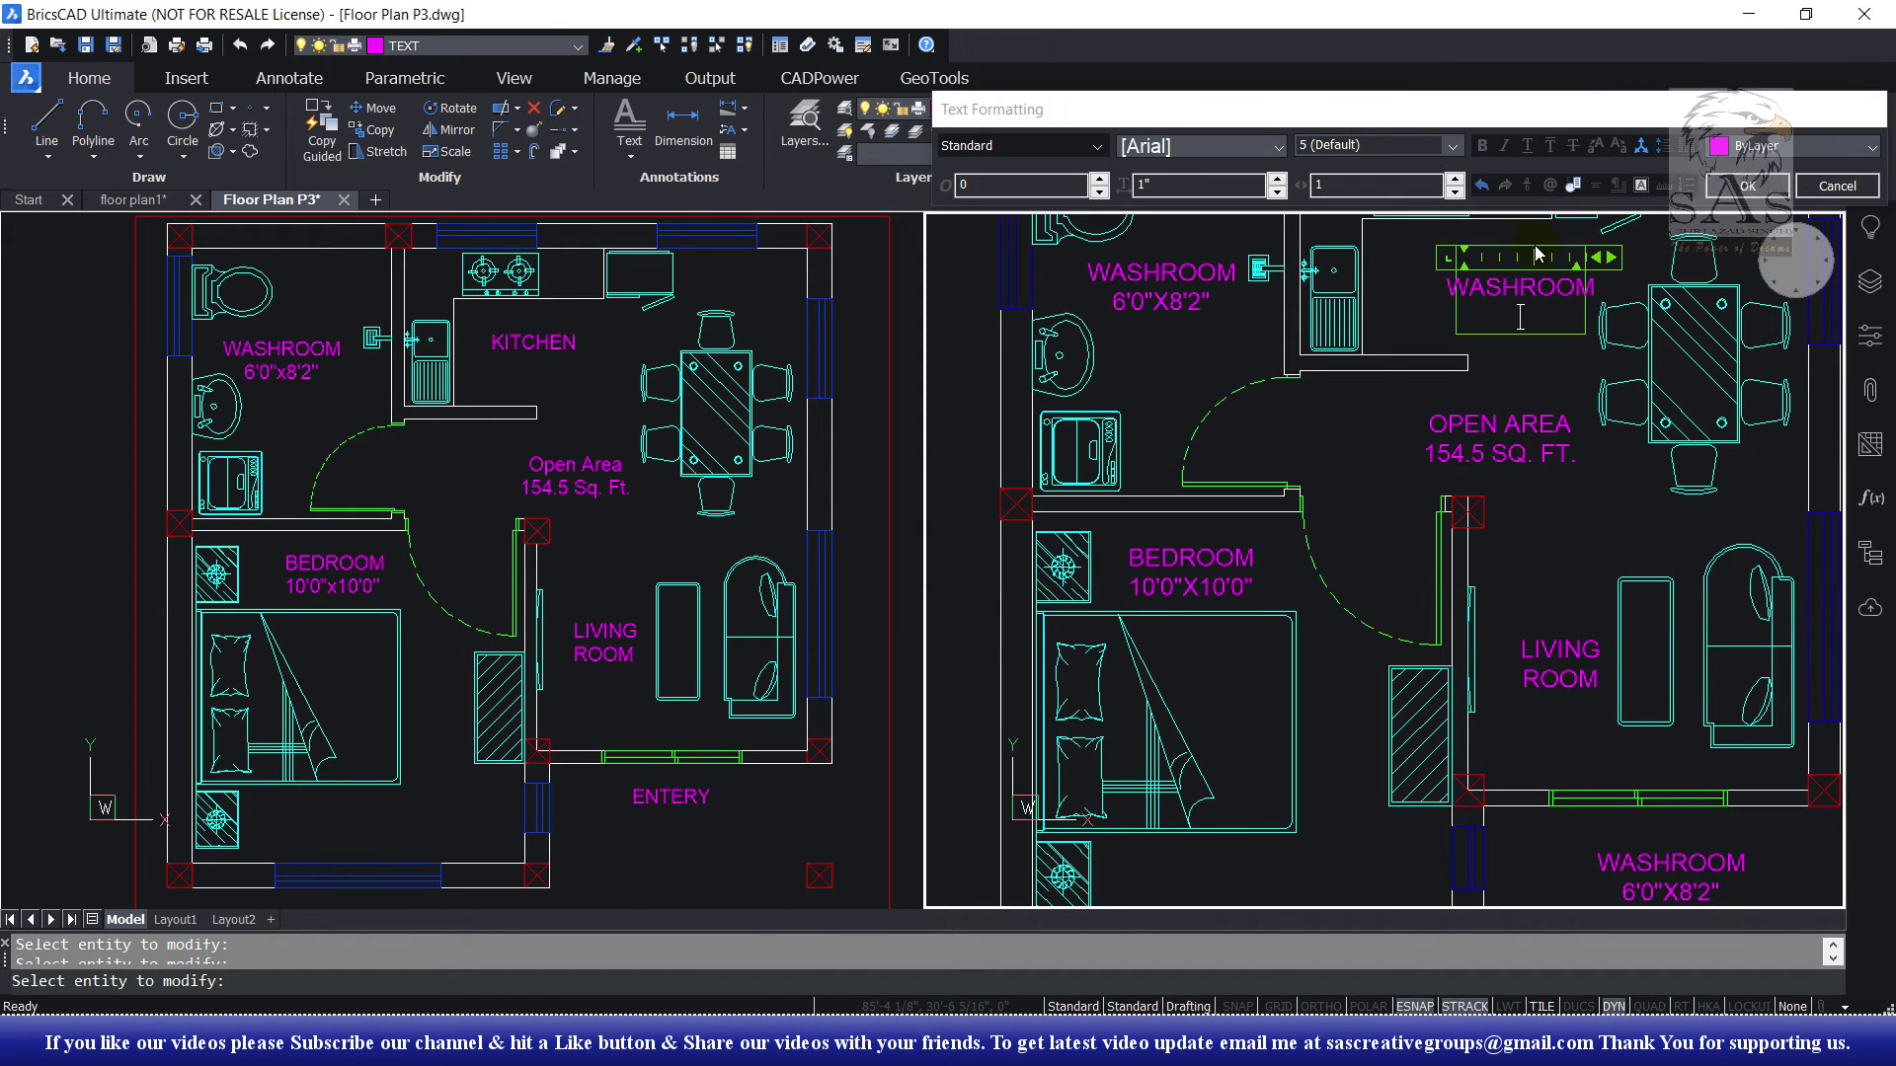
pyautogui.write('KITCHEN')
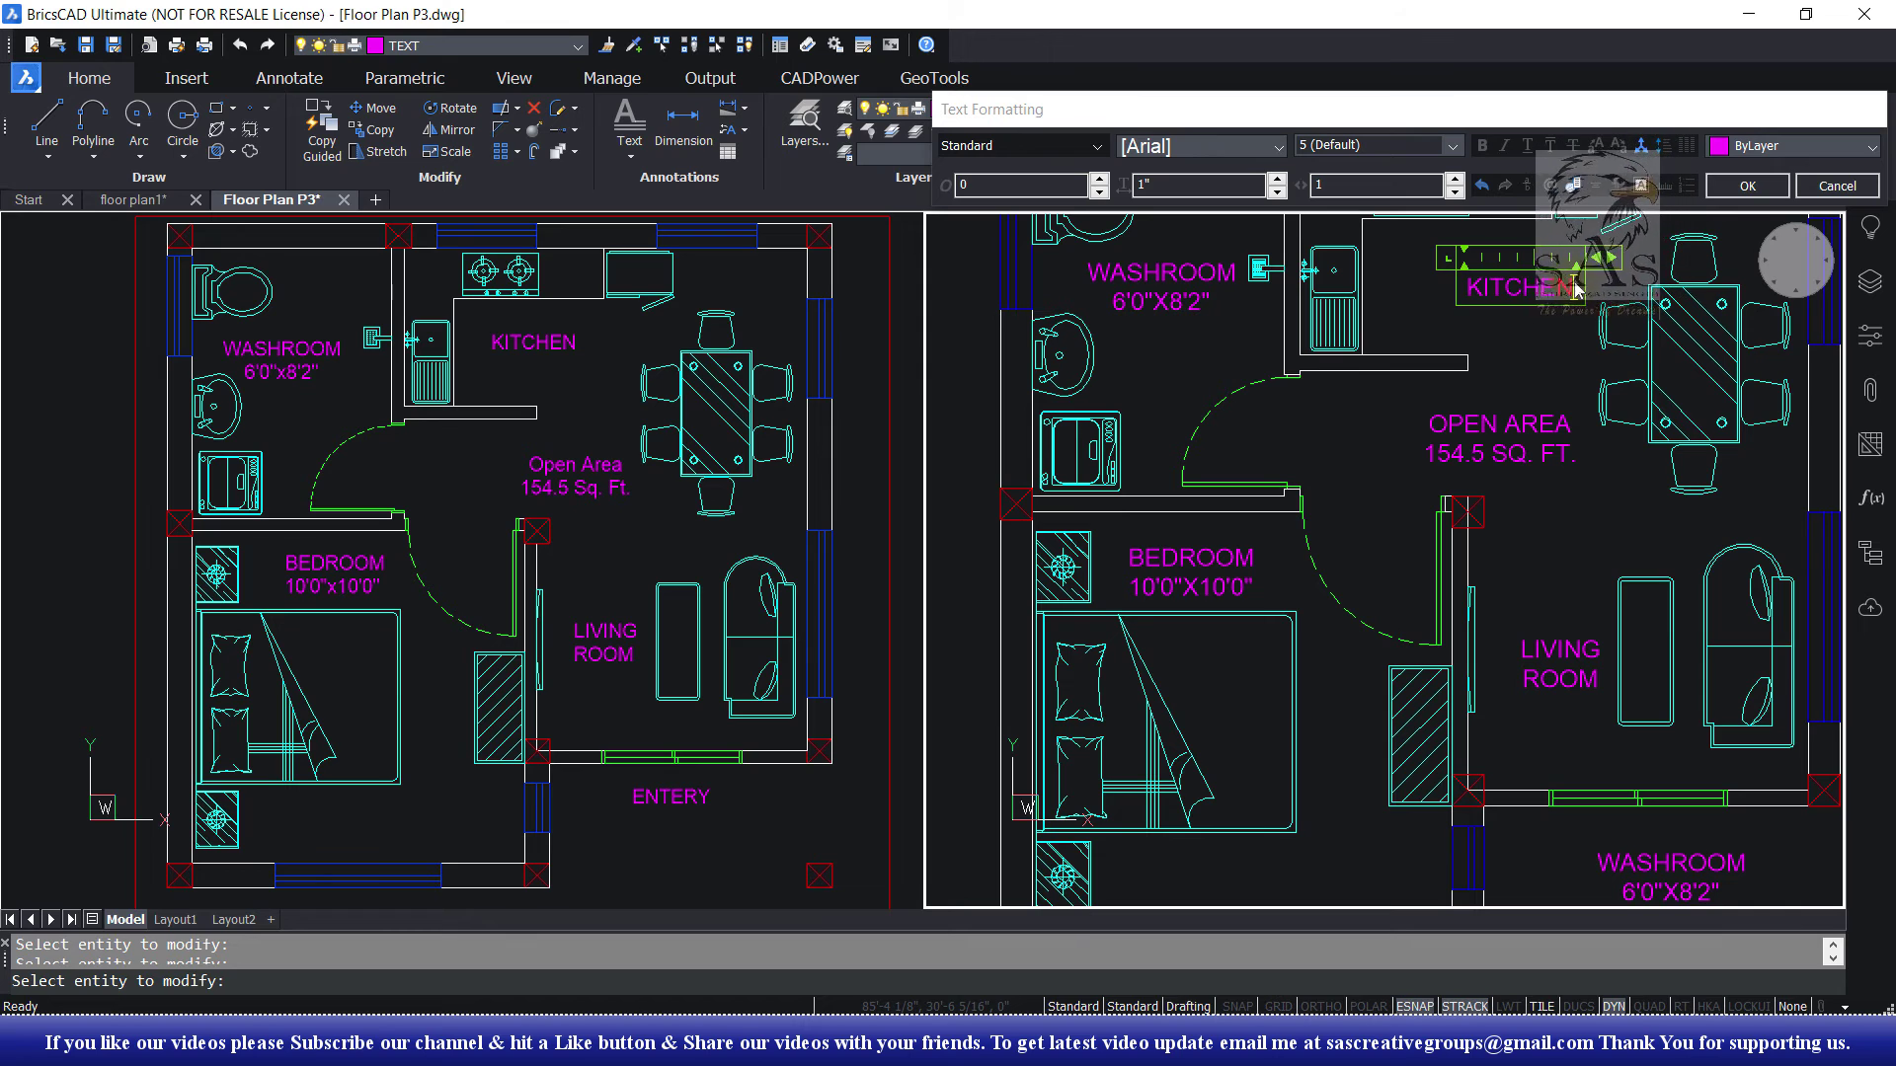
pyautogui.click(1670, 863)
pyautogui.write('EN')
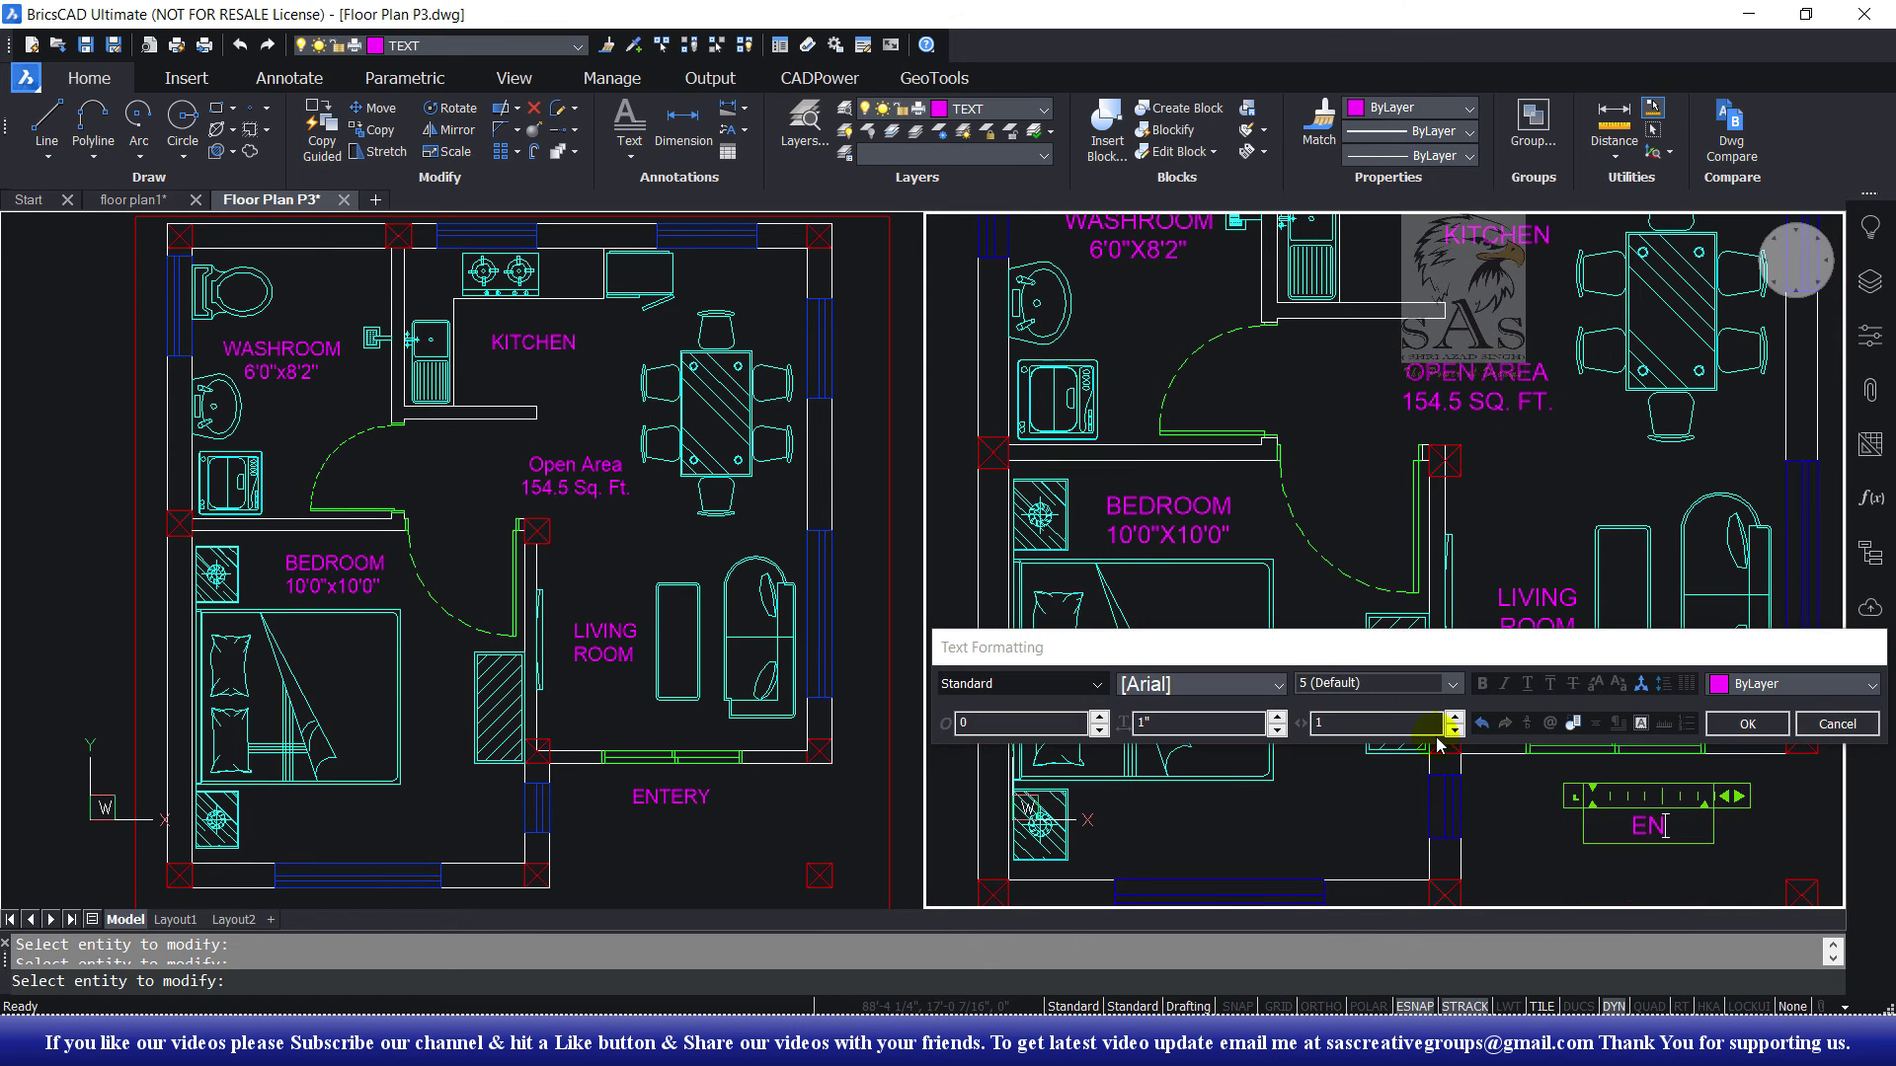
pyautogui.write('TERY')
pyautogui.click(1746, 723)
pyautogui.press('Escape')
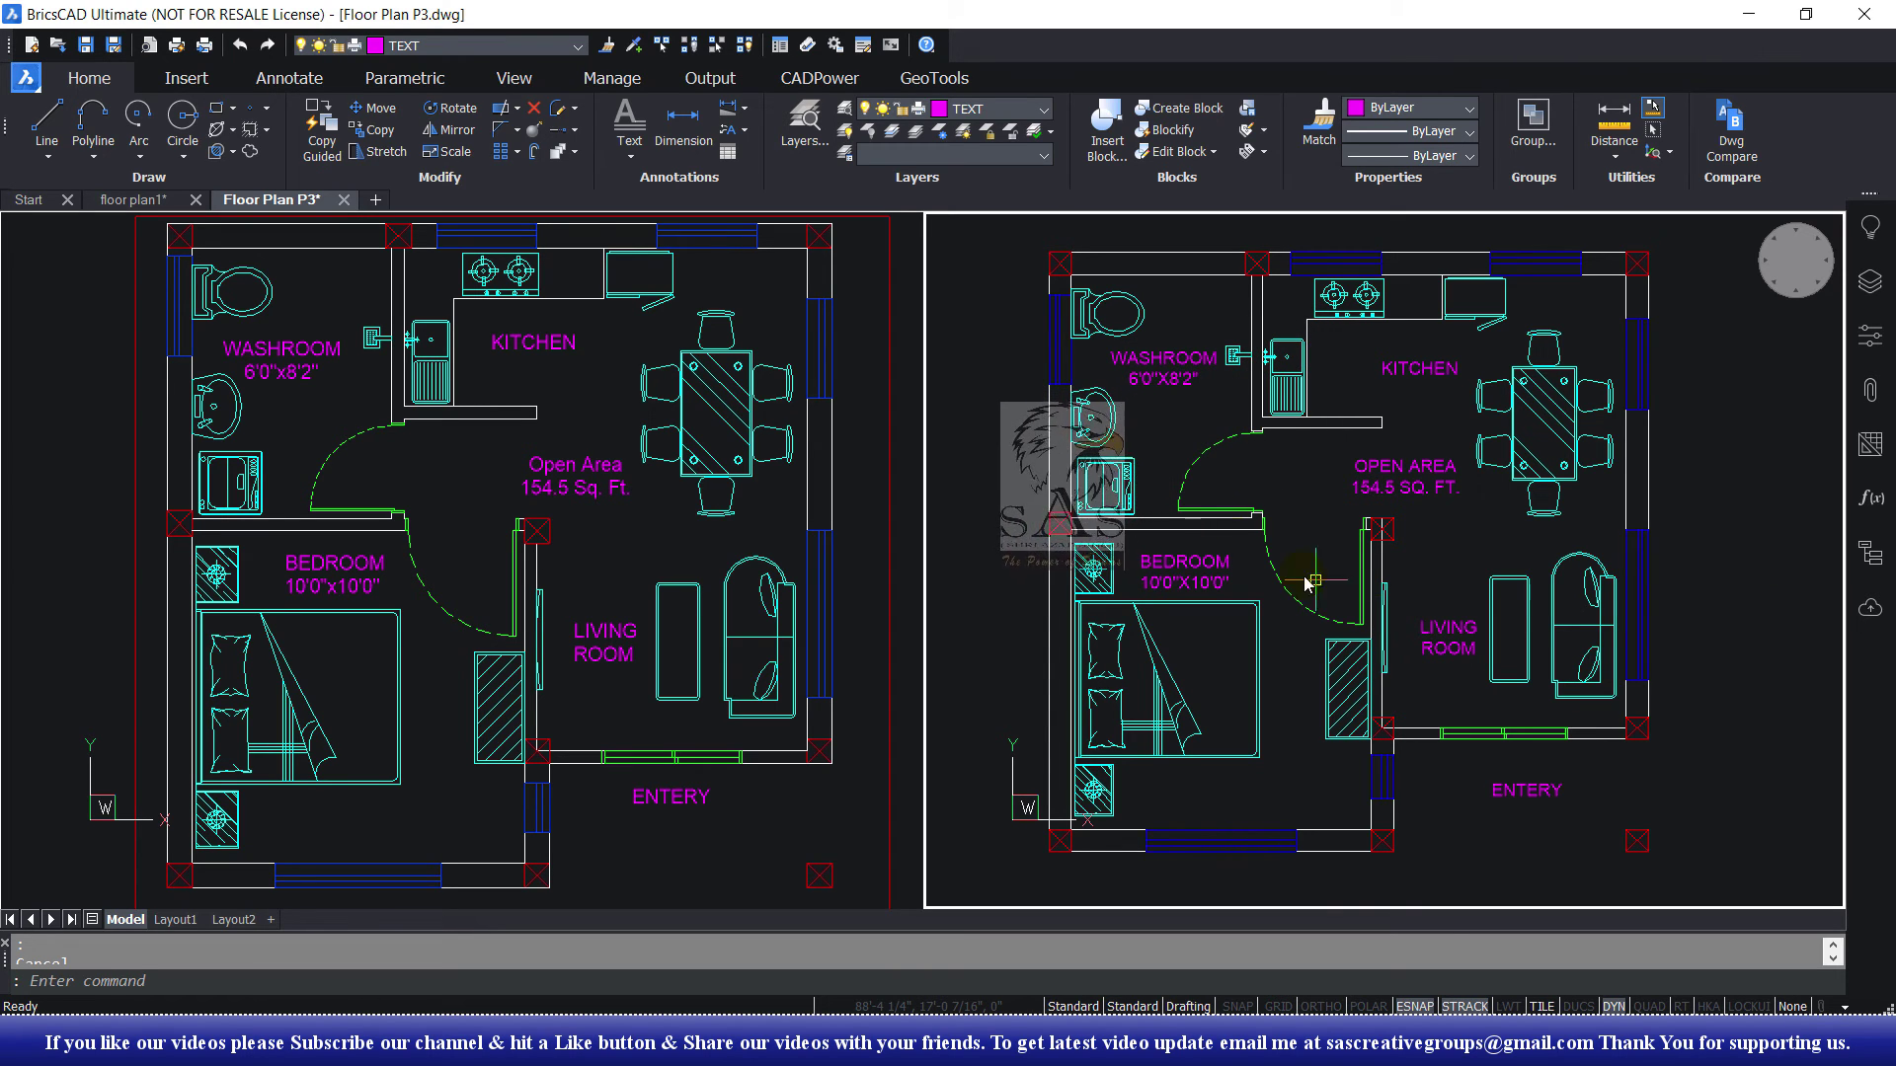
pyautogui.click(133, 200)
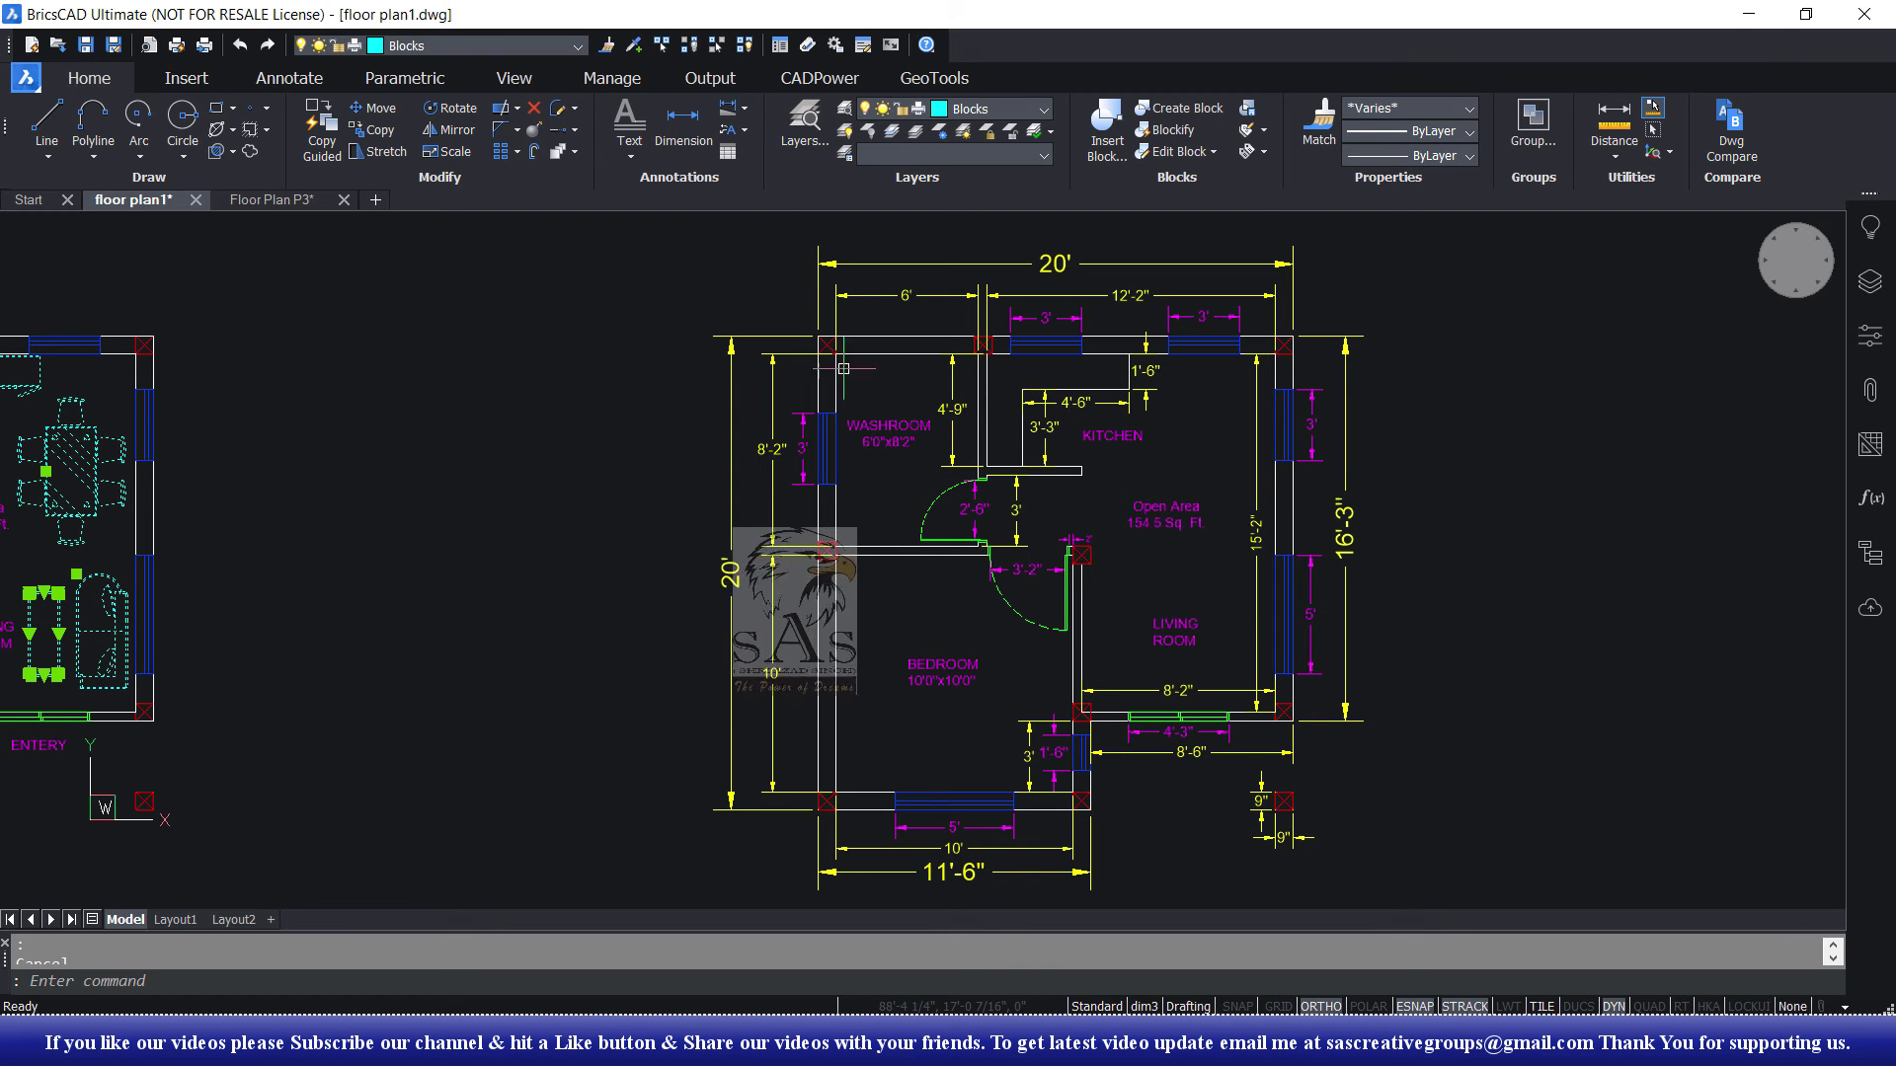
pyautogui.click(288, 199)
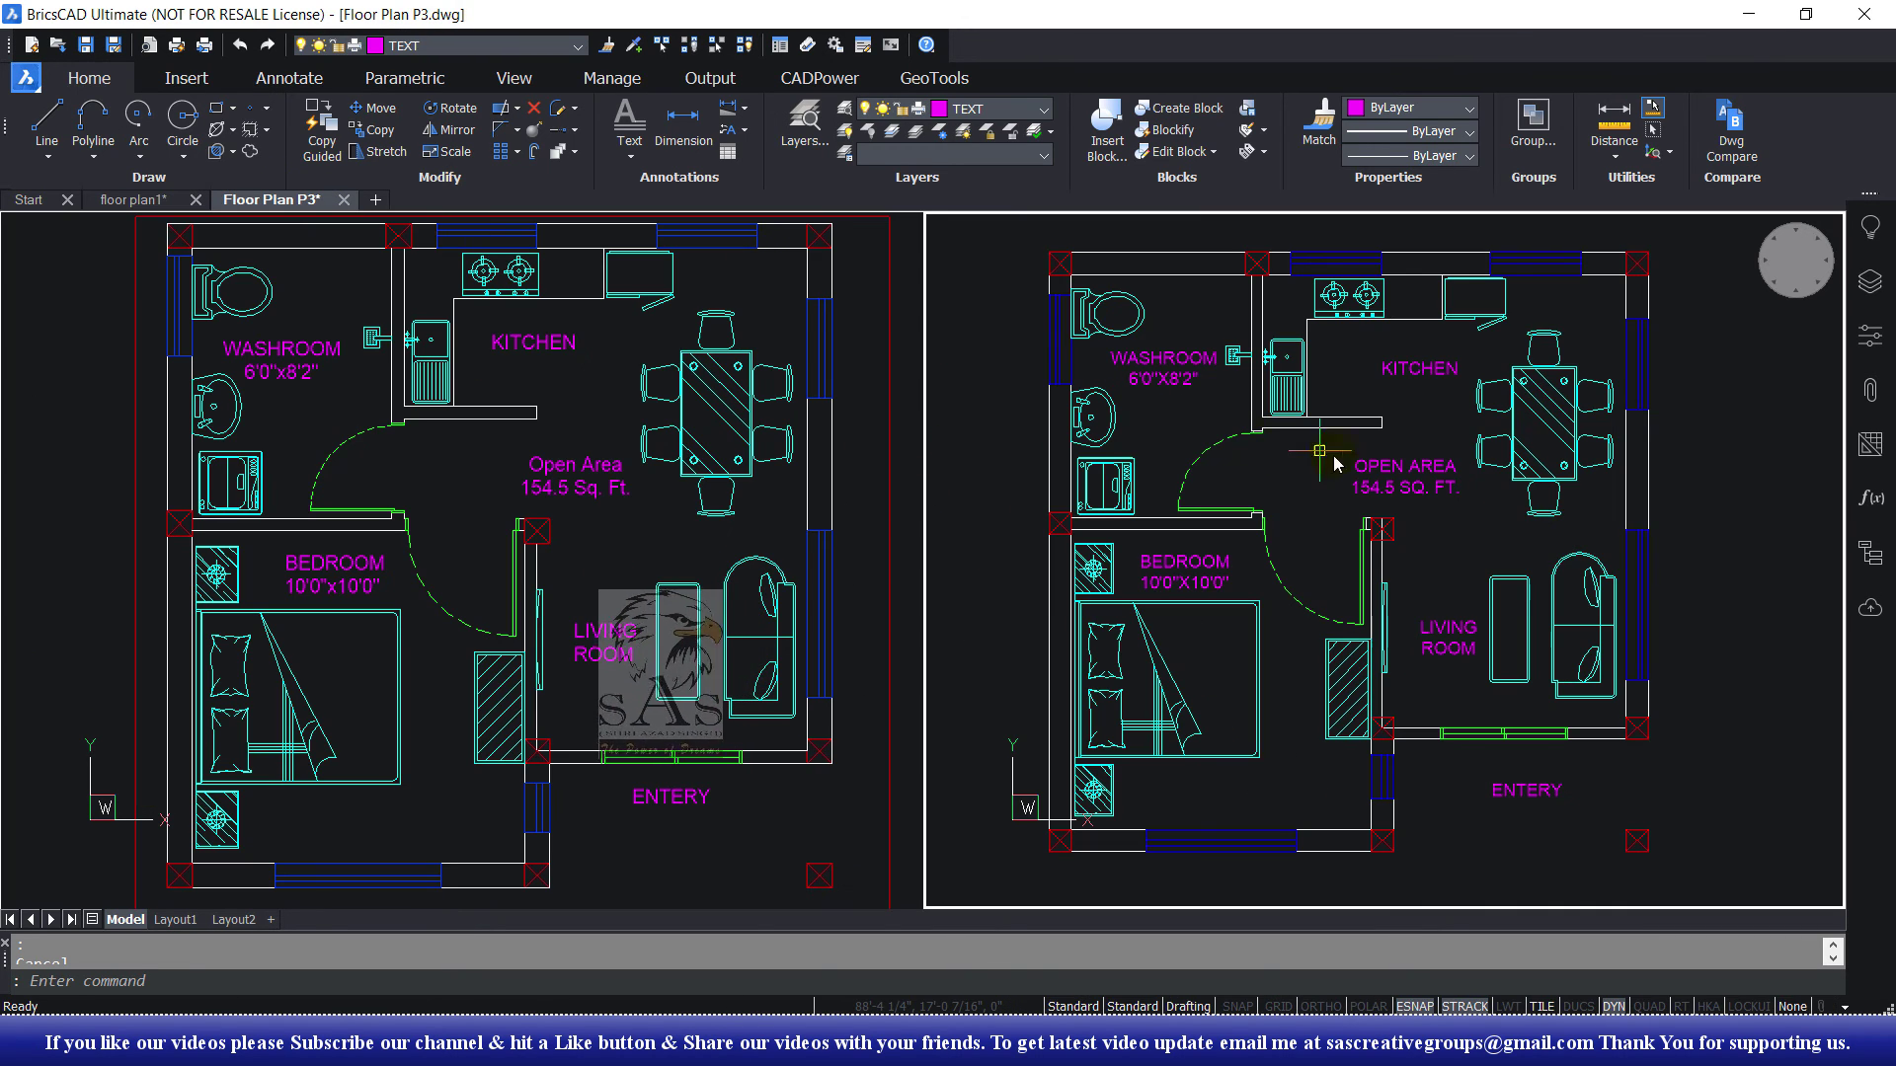